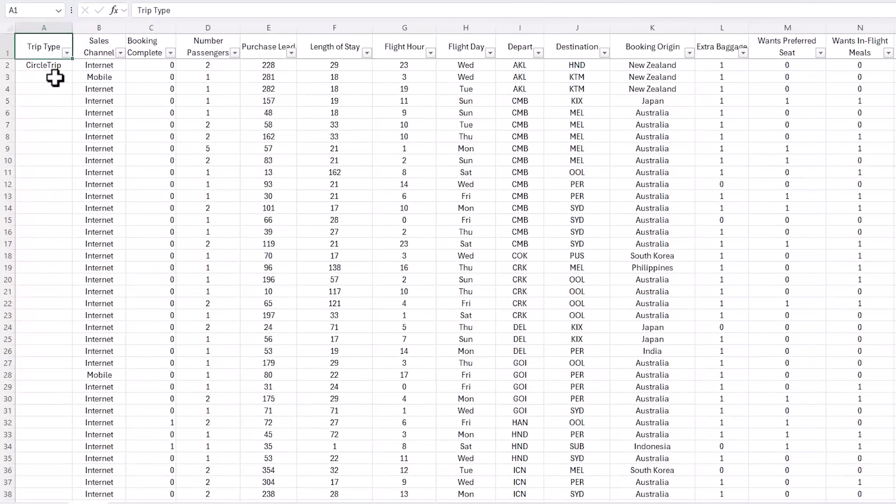
# Step: Select the Trip Type column from the last data row, A50001, up to its header
pyautogui.hotkey('ctrl', 'Down')
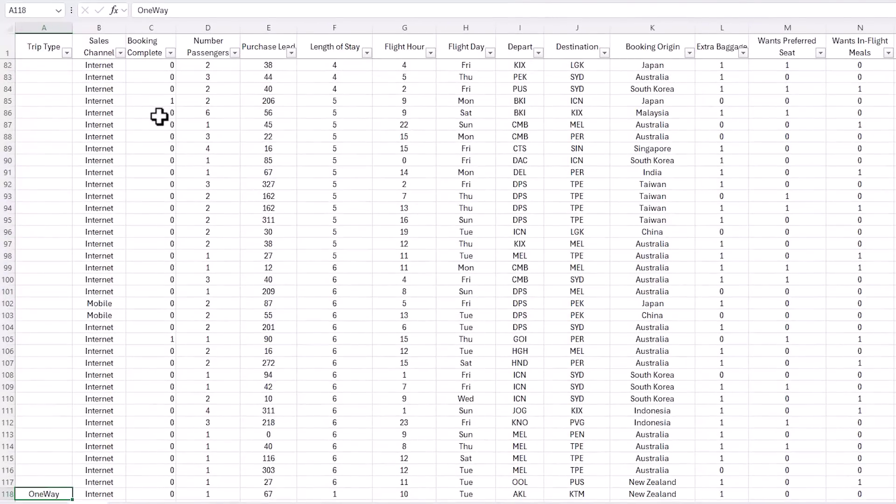
pyautogui.hotkey('ctrl', 'Down')
pyautogui.hotkey('ctrl', 'Up')
pyautogui.hotkey('ctrl', 'Up')
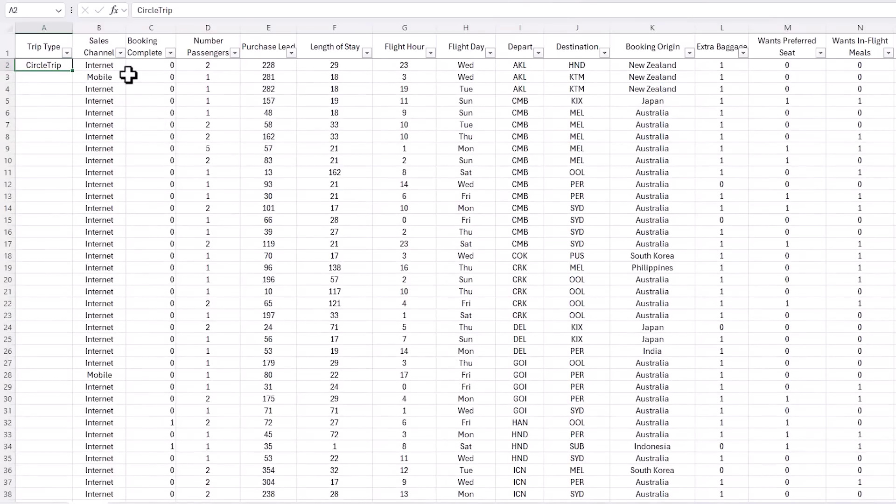
pyautogui.press('Right')
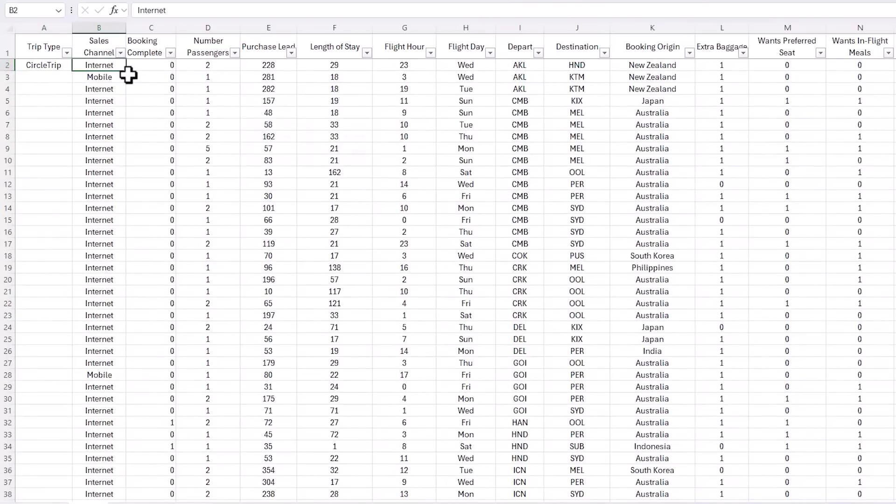
pyautogui.hotkey('ctrl', 'Down')
pyautogui.press('Left')
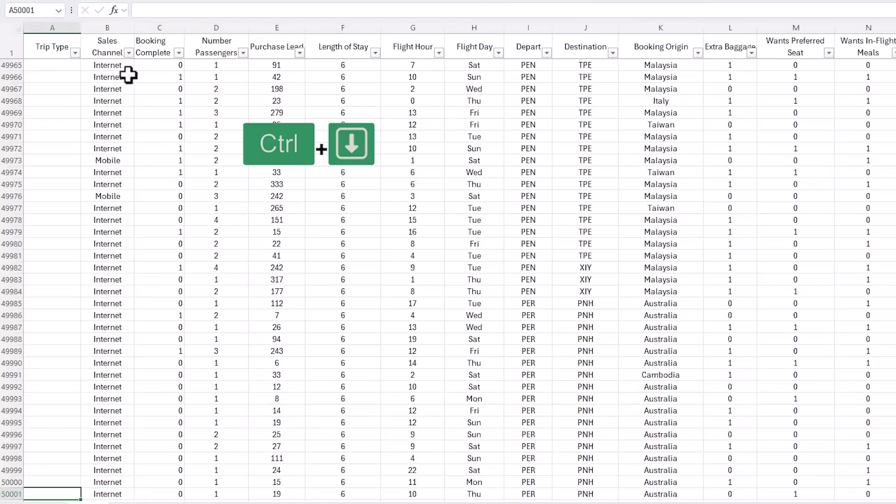
pyautogui.scroll(-2, 128, 75)
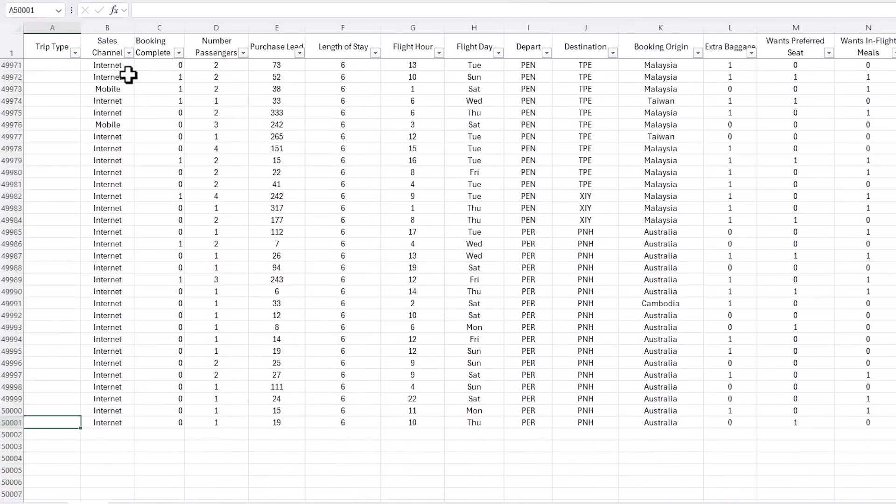
pyautogui.hotkey('ctrl', 'shift', 'Up')
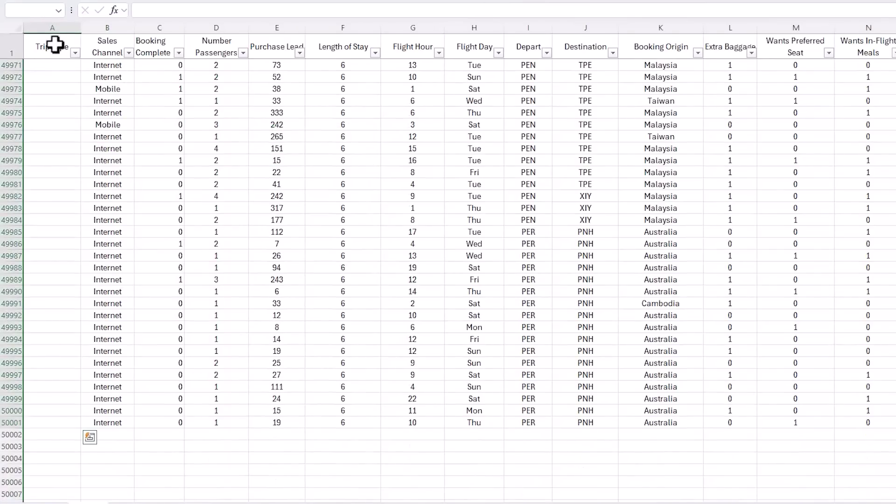
pyautogui.keyDown('shift'); pyautogui.click(56, 43); pyautogui.keyUp('shift')
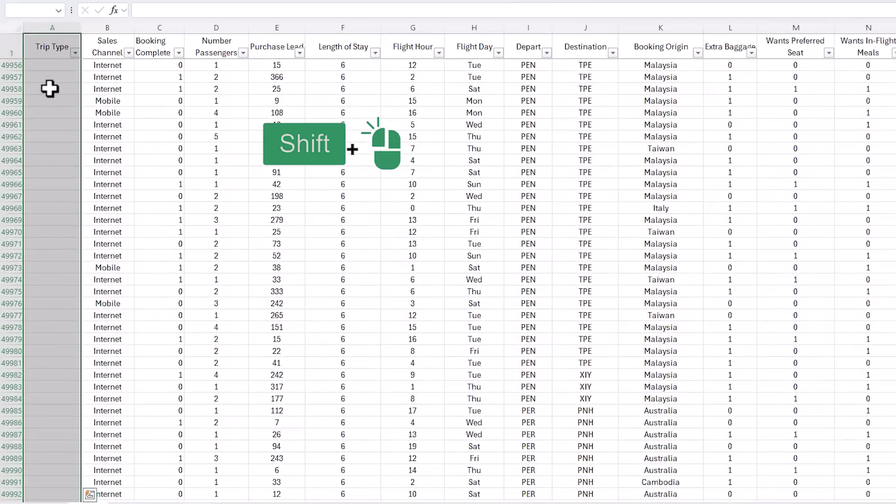
pyautogui.scroll(-3, 49, 88)
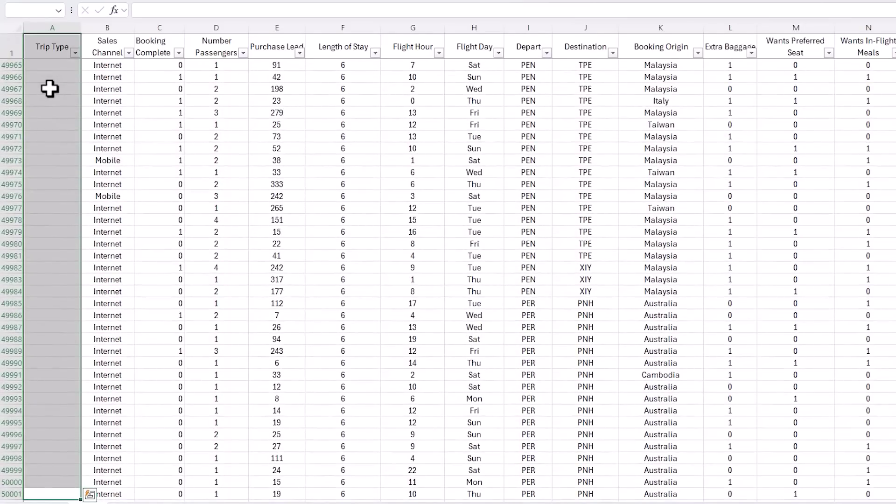
# Step: Restrict the selection to only the blank cells of the Trip Type column using Go To Special
pyautogui.hotkey('ctrl', 'g')
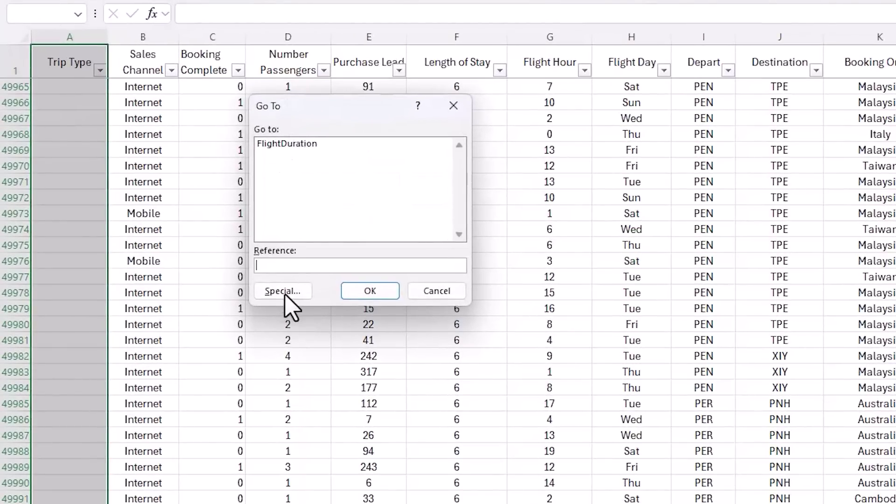
pyautogui.click(284, 292)
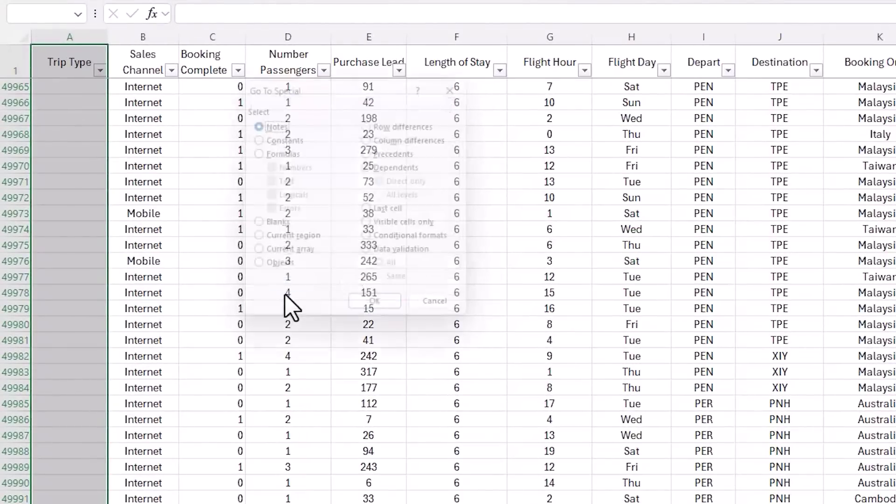
pyautogui.click(274, 228)
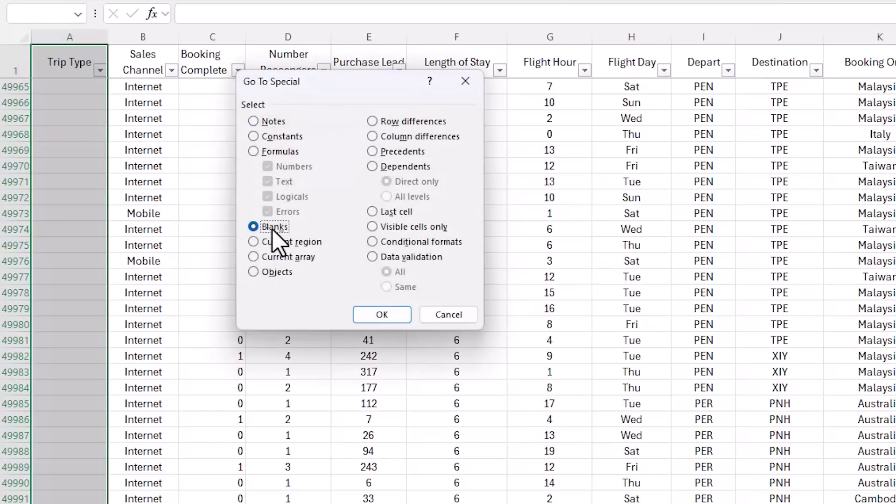
pyautogui.click(367, 315)
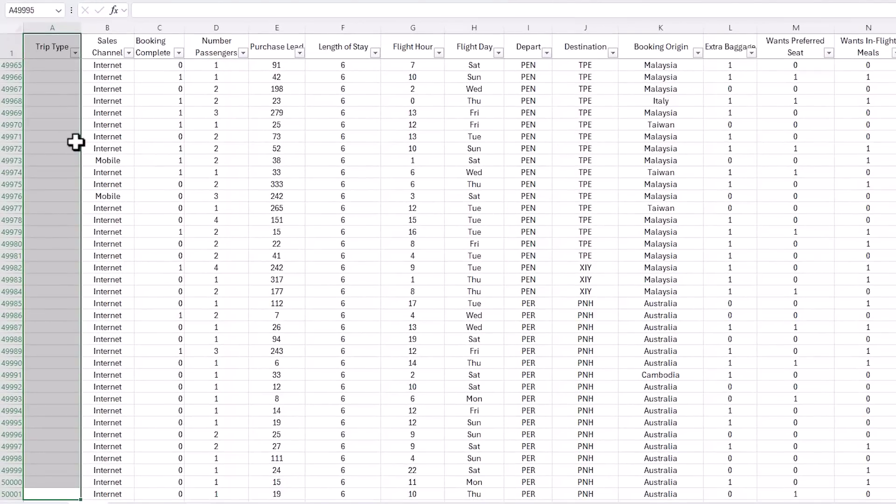
# Step: Fill all selected blank Trip Type cells with a reference to the cell above, using =A2 in A3
pyautogui.write('=')
pyautogui.press('Up')
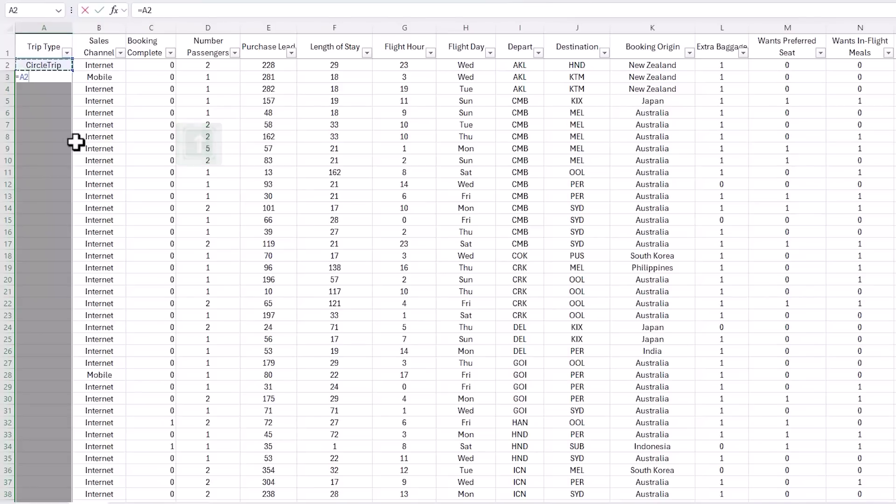
pyautogui.hotkey('ctrl', 'Return')
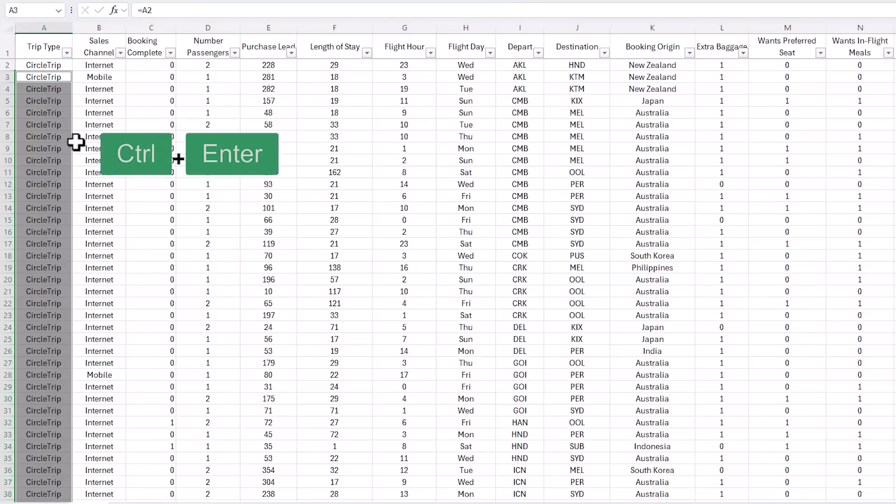
# Step: Replace the formulas in the Trip Type data, from A2 down to A50001, with their static values
pyautogui.press('Up')
pyautogui.press('Down')
pyautogui.hotkey('ctrl', 'Down')
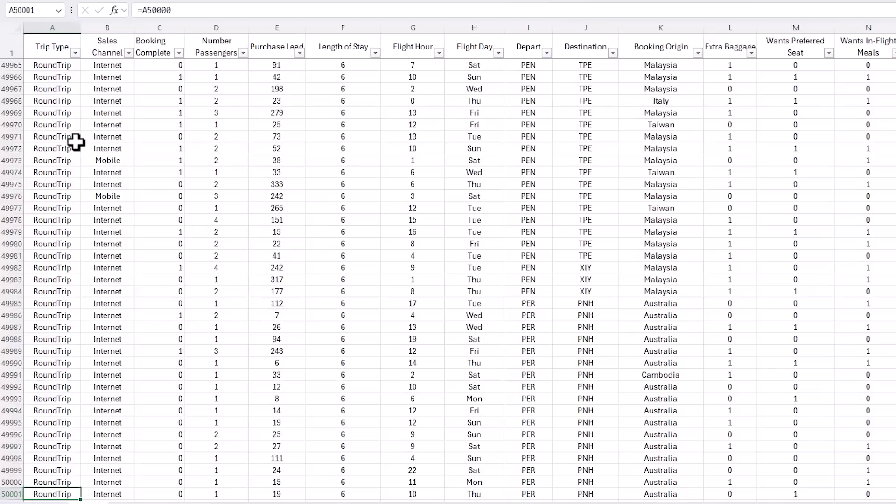
pyautogui.hotkey('ctrl', 'Up')
pyautogui.press('Down')
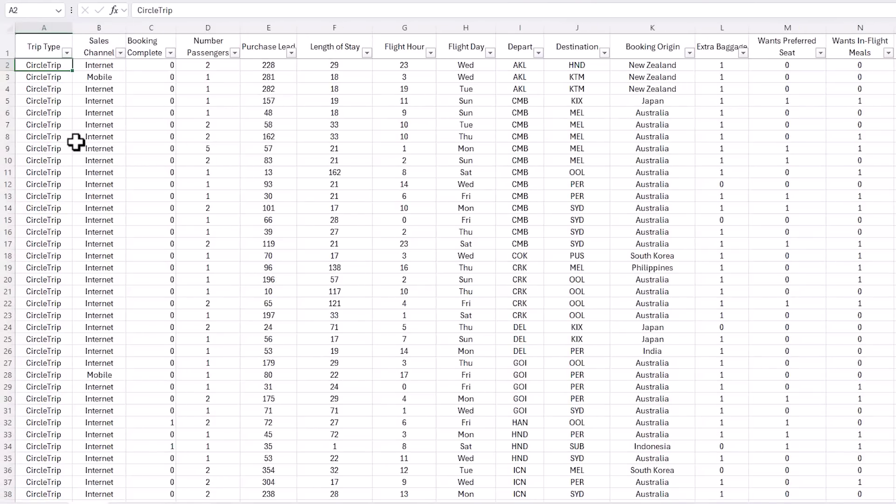
pyautogui.hotkey('ctrl', 'shift', 'Down')
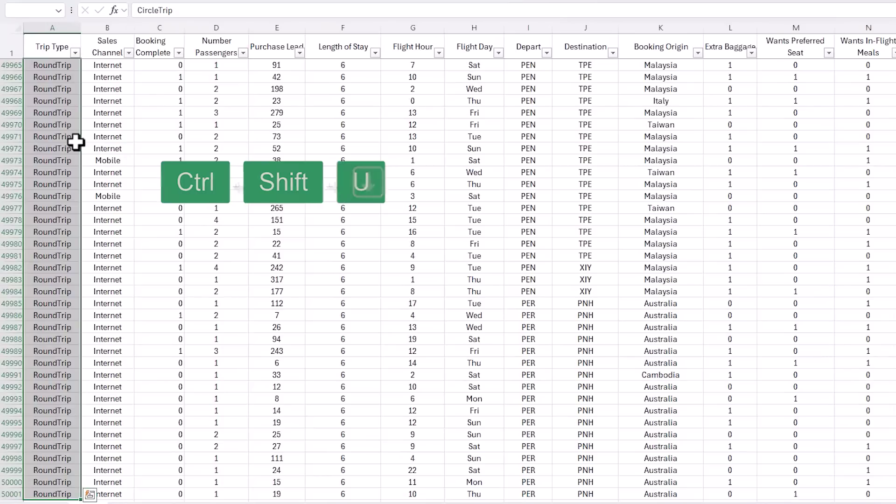
pyautogui.hotkey('ctrl', 'c')
pyautogui.hotkey('ctrl', 'shift', 'v')
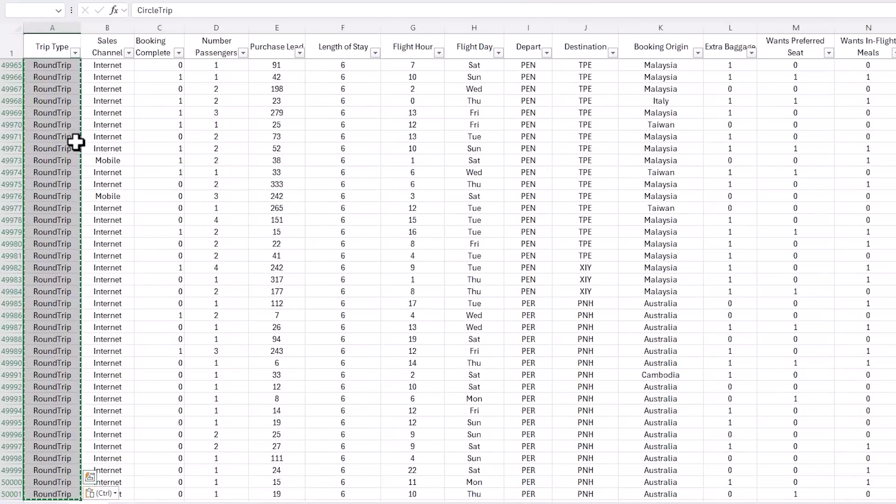
pyautogui.hotkey('ctrl', 'Up')
pyautogui.press('Down')
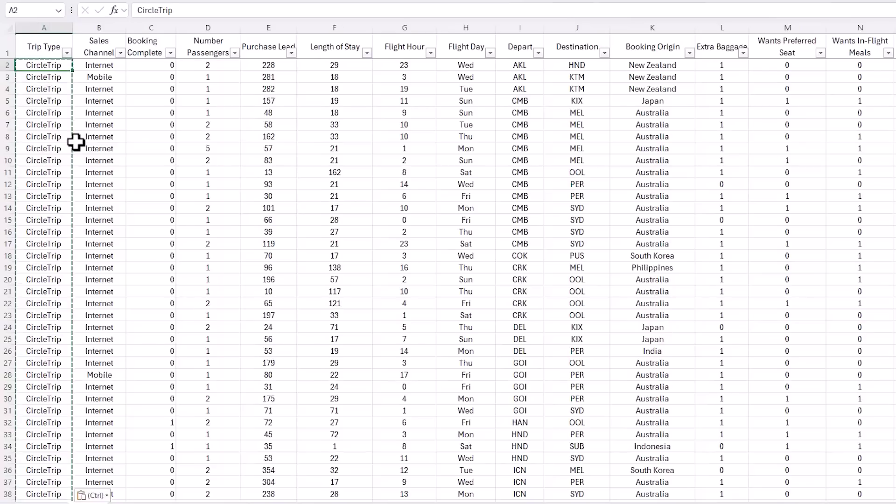
# Step: Apply the Paste Values option to the copied Trip Type entries, starting at A2
pyautogui.click(63, 15)
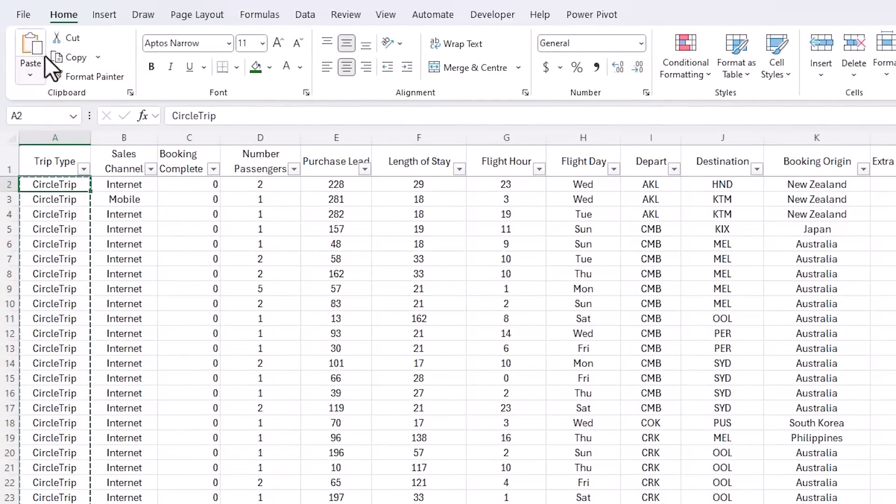
pyautogui.click(34, 72)
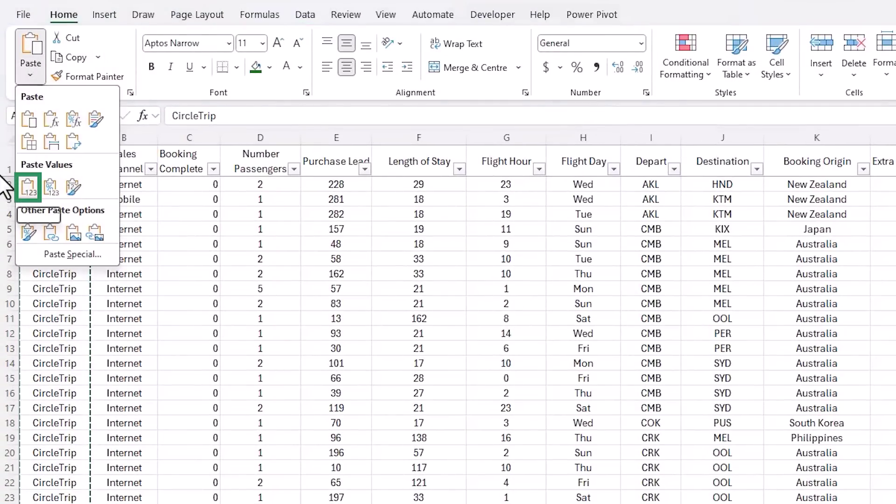
pyautogui.click(23, 187)
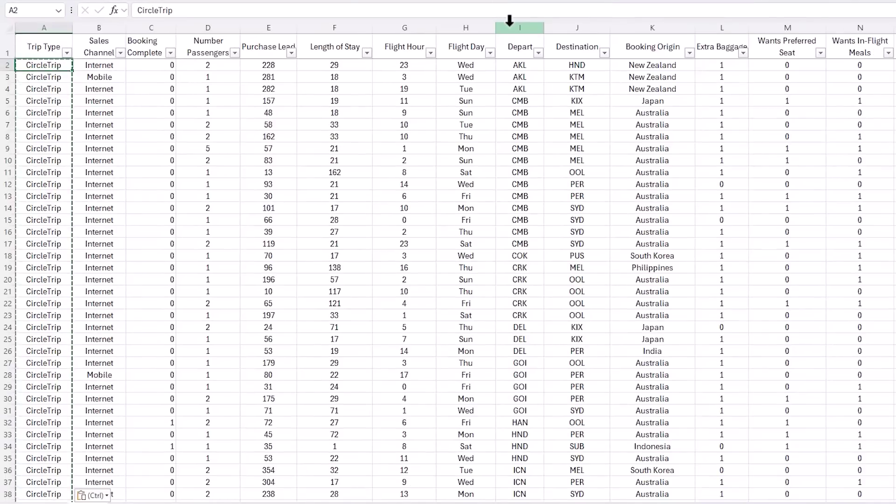
# Step: Insert a new column between Destination and Booking Origin and give it the header Route
pyautogui.click(662, 137)
pyautogui.moveTo(545, 28); pyautogui.dragTo(562, 30)
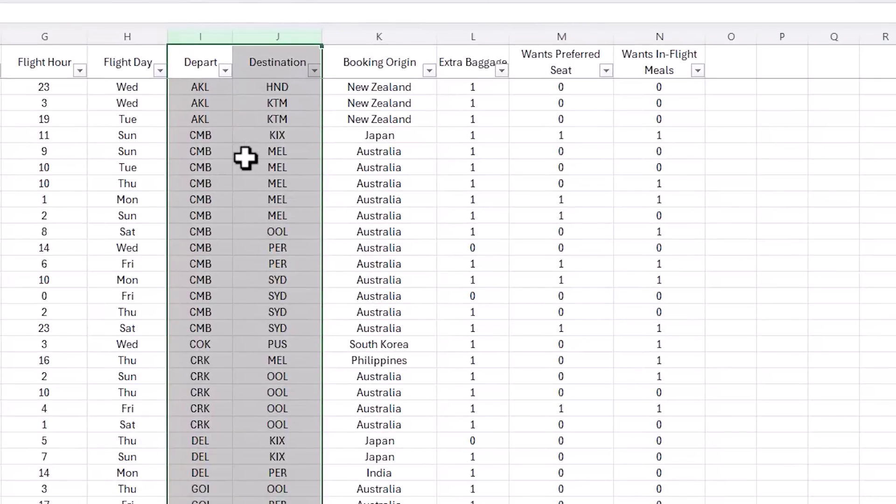
pyautogui.click(355, 36)
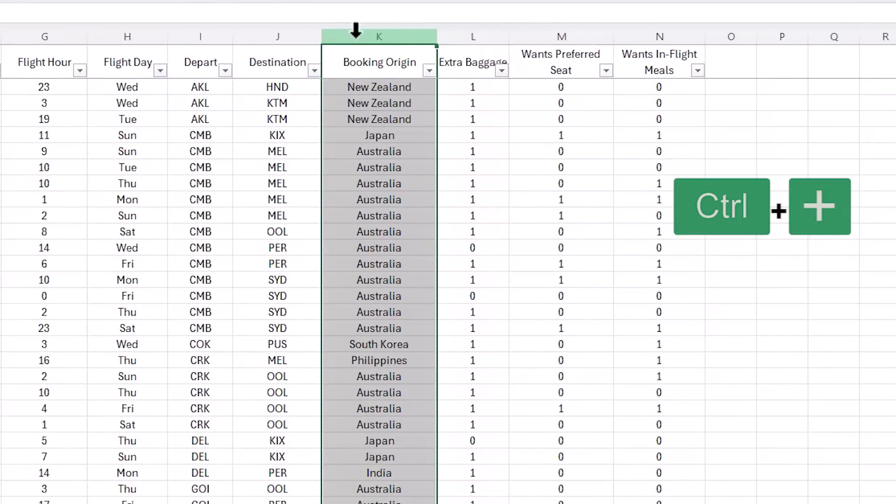
pyautogui.hotkey('ctrl', '+')
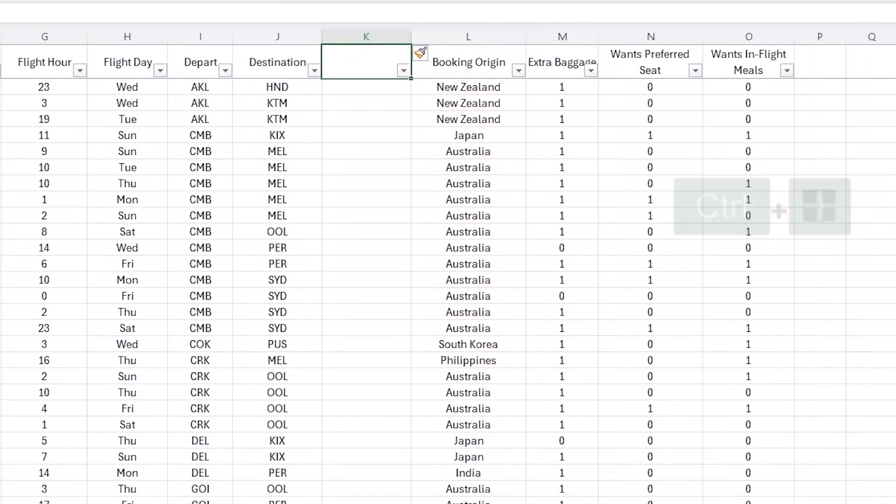
pyautogui.write('Route')
pyautogui.press('Return')
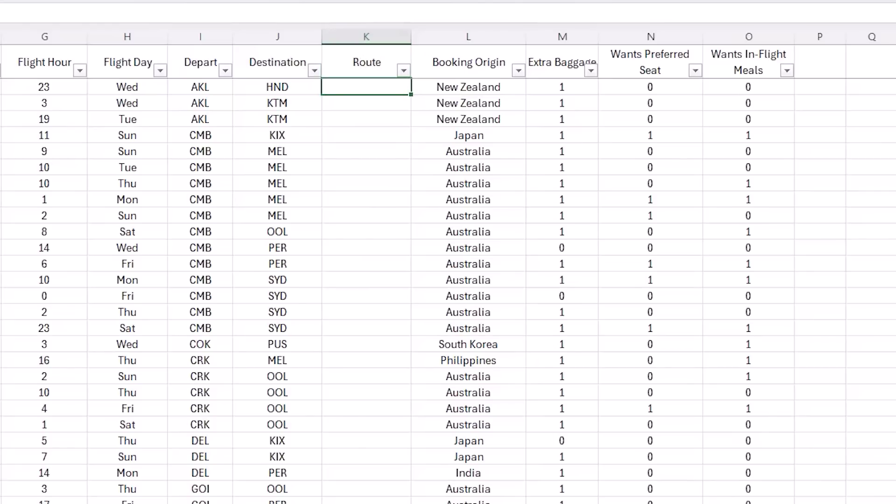
# Step: Combine the Depart and Destination codes in K2 with =I2&J2 and fill the formula down the whole Route column
pyautogui.write('=')
pyautogui.click(200, 87)
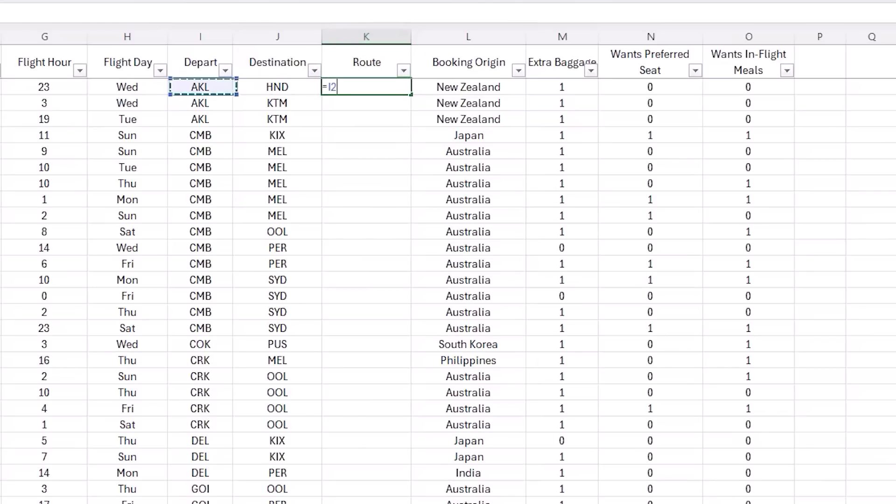
pyautogui.write('&')
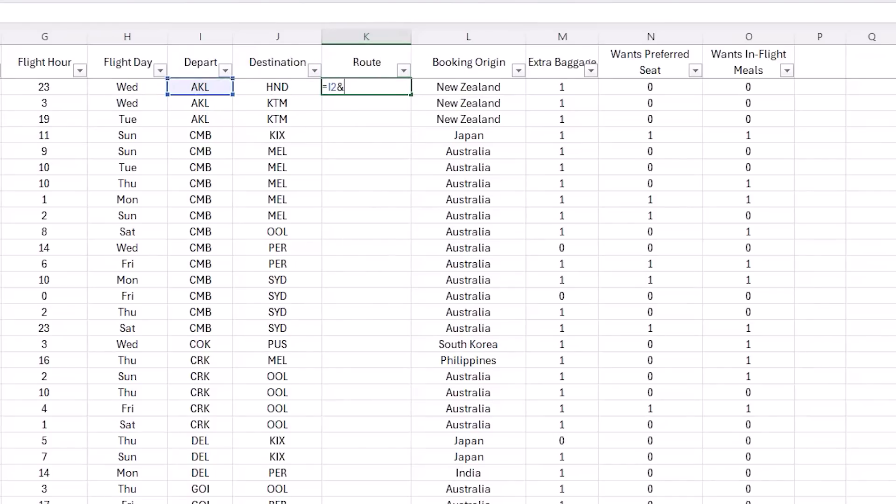
pyautogui.click(277, 87)
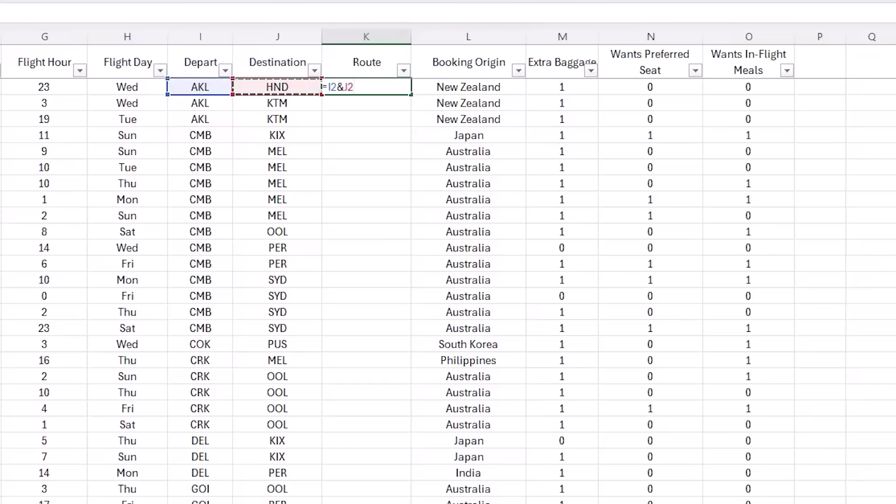
pyautogui.hotkey('ctrl', 'Return')
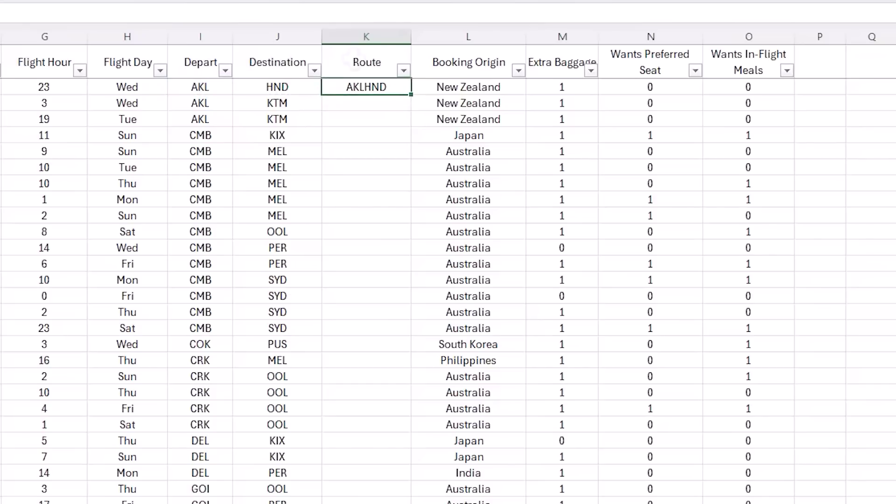
pyautogui.doubleClick(410, 95)
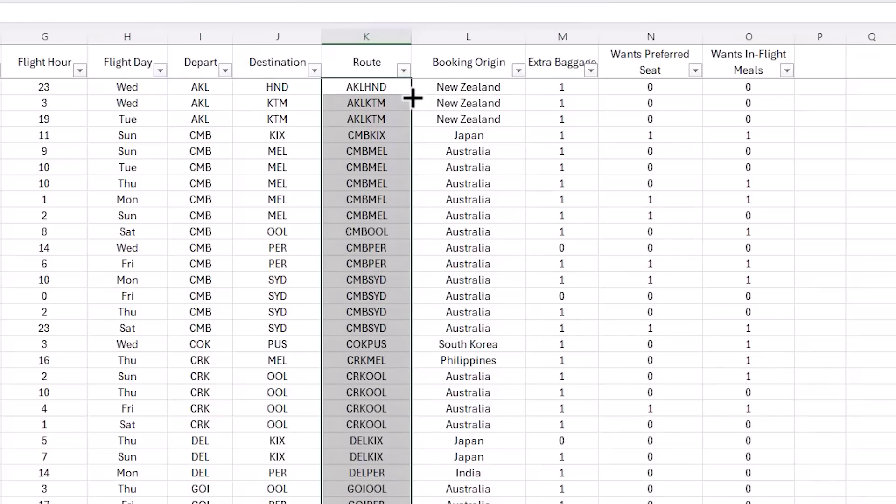
# Step: Replace the formulas in the Route column with their static values
pyautogui.hotkey('ctrl', 'c')
pyautogui.hotkey('ctrl', 'shift', 'v')
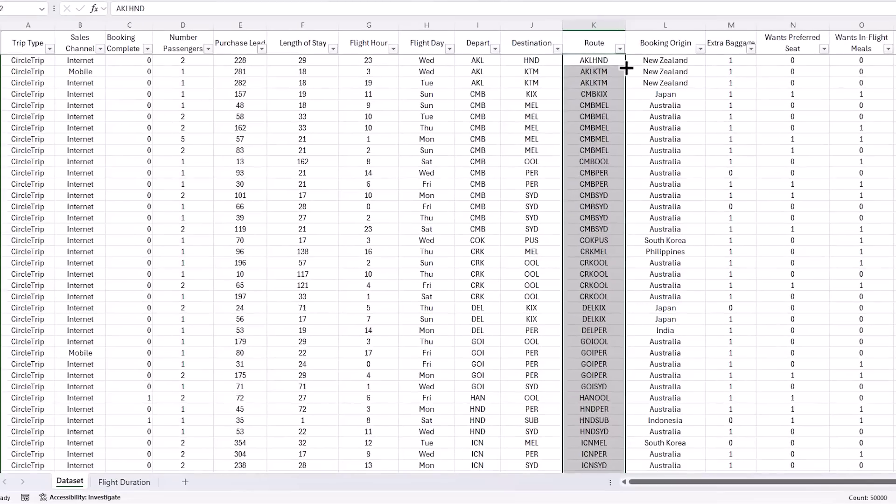
pyautogui.click(408, 99)
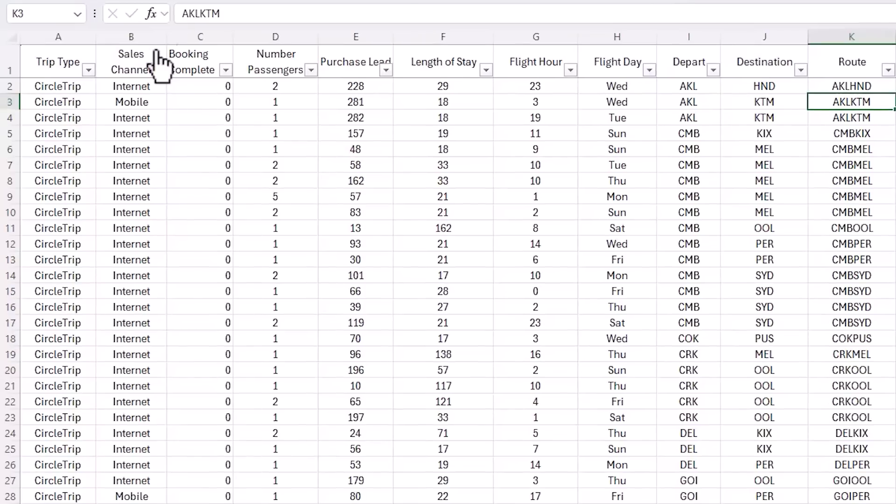
# Step: Sort the dataset by the Booking Complete column from smallest to largest
pyautogui.click(133, 25)
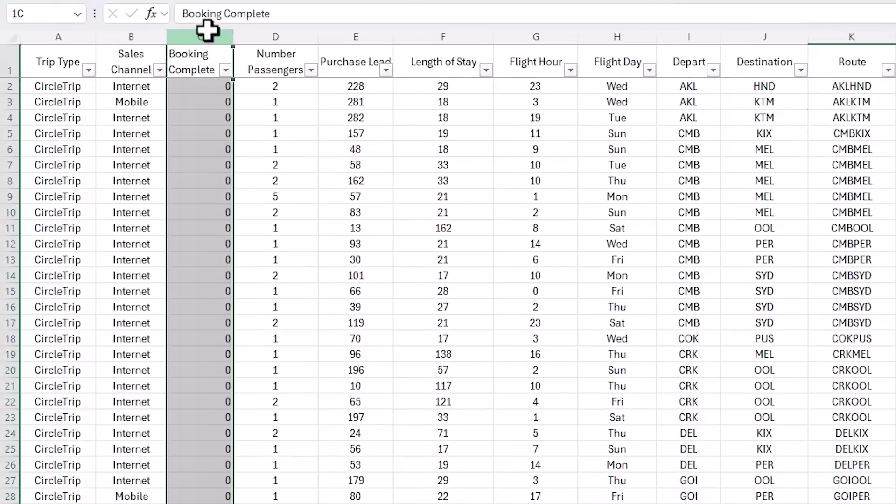
pyautogui.click(227, 70)
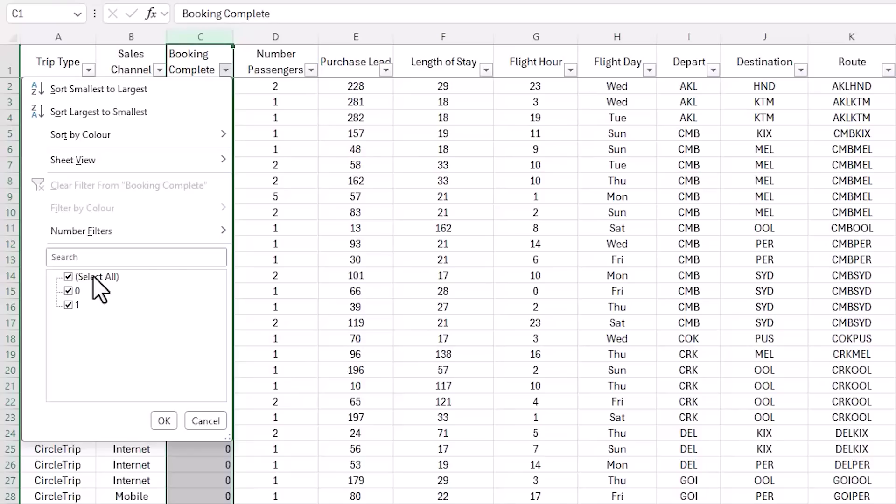
pyautogui.click(146, 90)
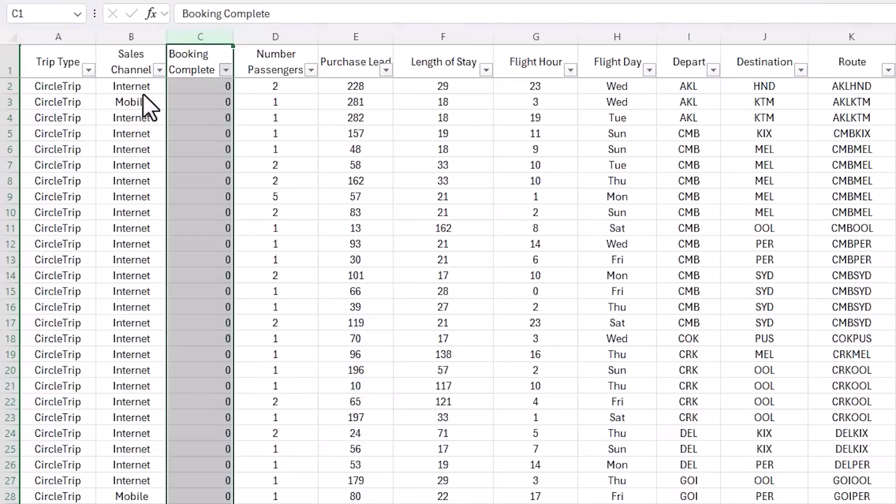
# Step: Filter the Booking Complete column to show only the rows with the value 0
pyautogui.click(205, 88)
pyautogui.click(226, 70)
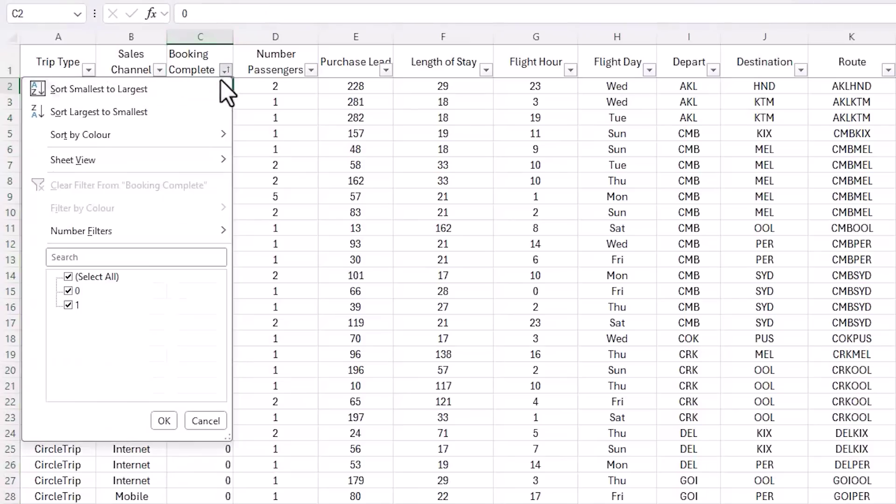
pyautogui.click(69, 305)
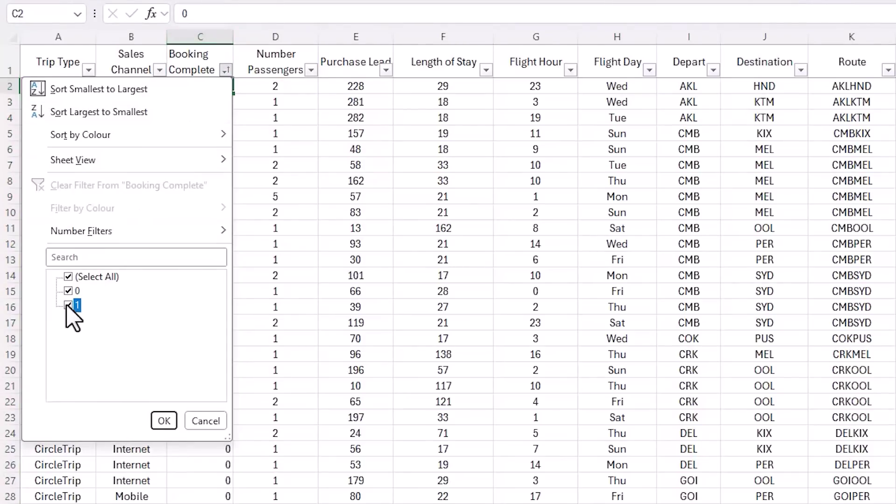
pyautogui.click(164, 421)
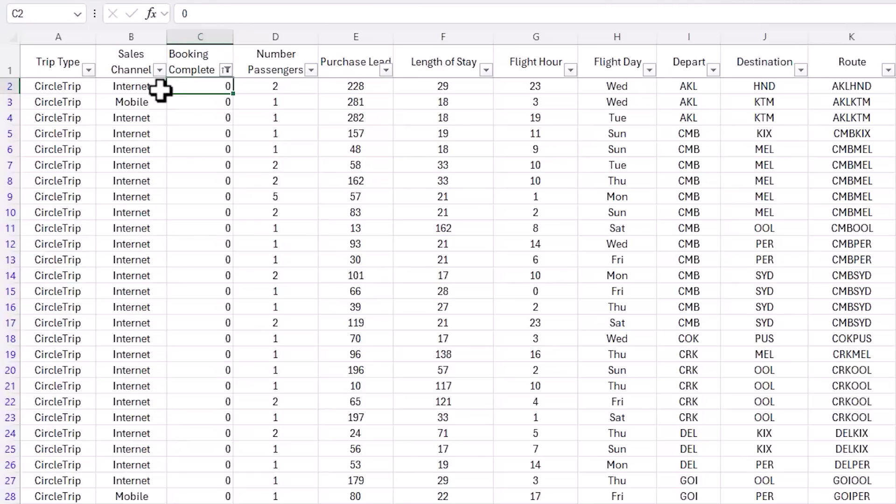
# Step: Select the filtered Booking Complete entries from C2 down to the last row and delete their sheet rows
pyautogui.press('Up')
pyautogui.press('Down')
pyautogui.hotkey('ctrl', 'shift', 'Down')
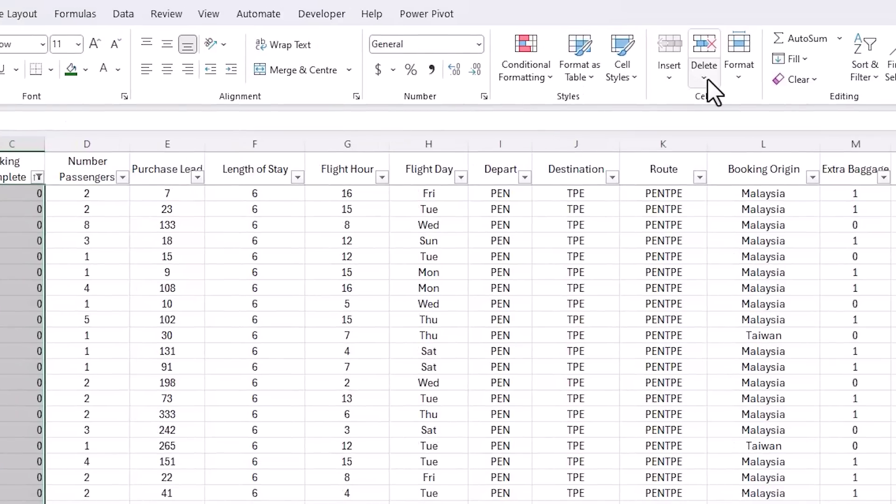
pyautogui.click(705, 78)
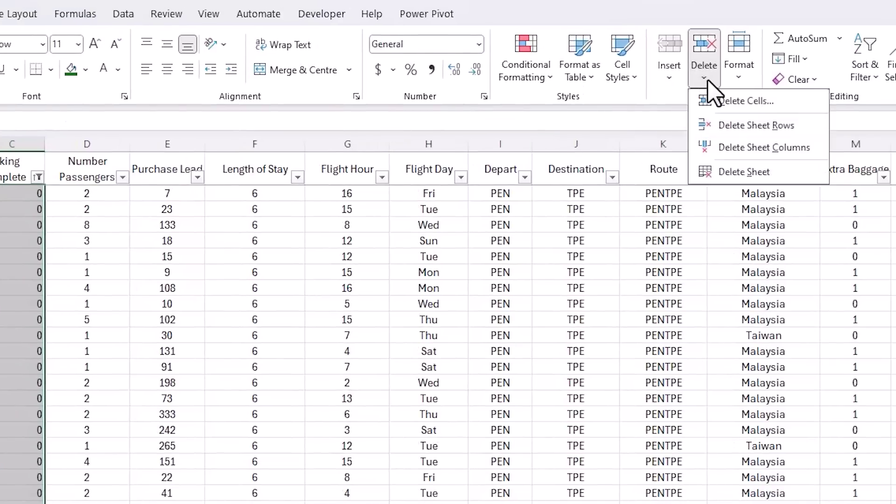
pyautogui.click(712, 124)
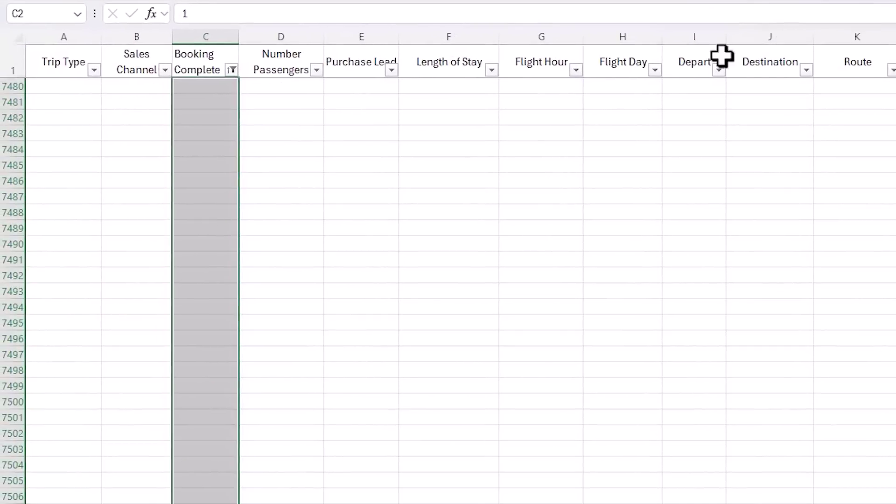
# Step: Clear the Booking Complete filter to bring back the remaining bookings
pyautogui.click(102, 139)
pyautogui.click(117, 184)
pyautogui.click(210, 98)
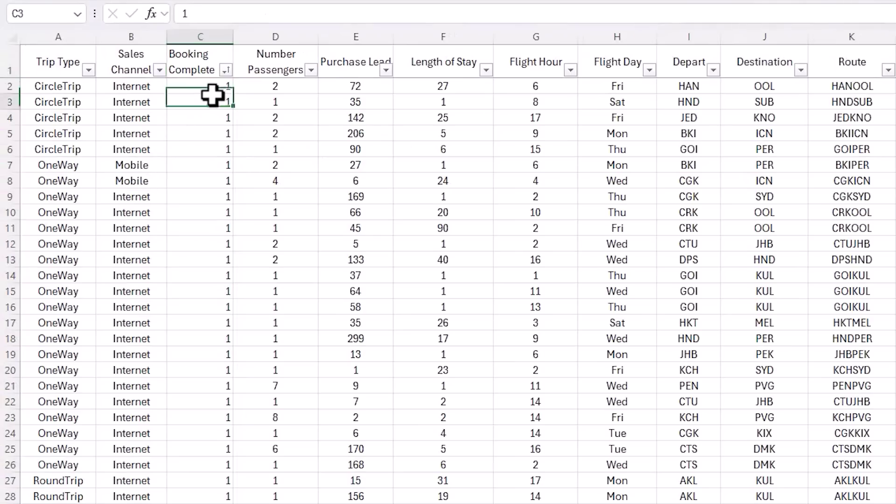
pyautogui.click(226, 70)
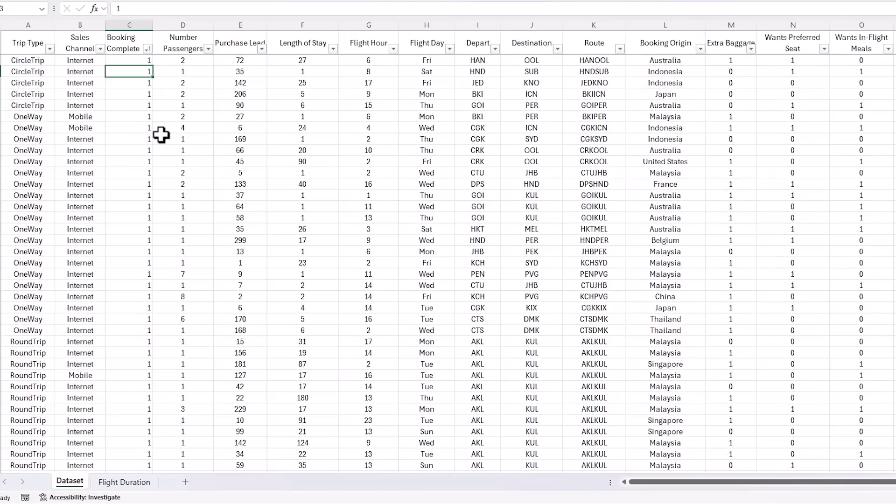
# Step: Convert the range A1:O7479 into a table with headers and name it BookingData
pyautogui.hotkey('ctrl', 't')
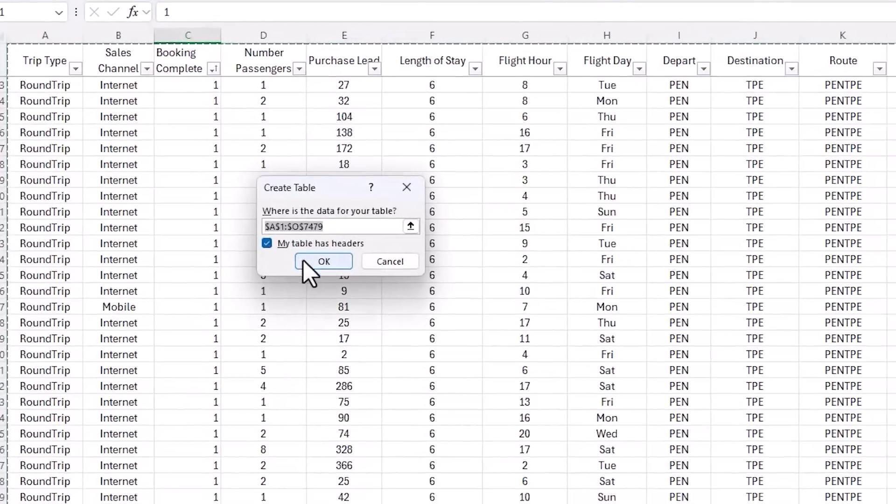
pyautogui.click(306, 262)
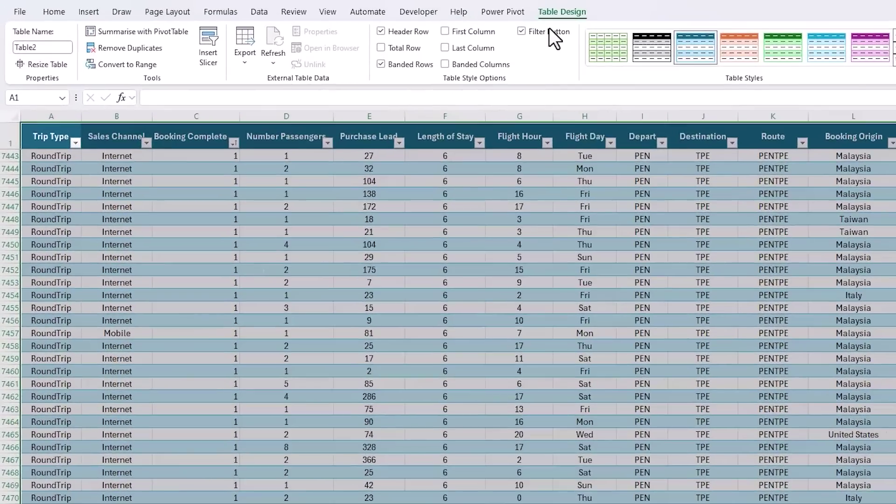
pyautogui.click(48, 47)
pyautogui.write('B')
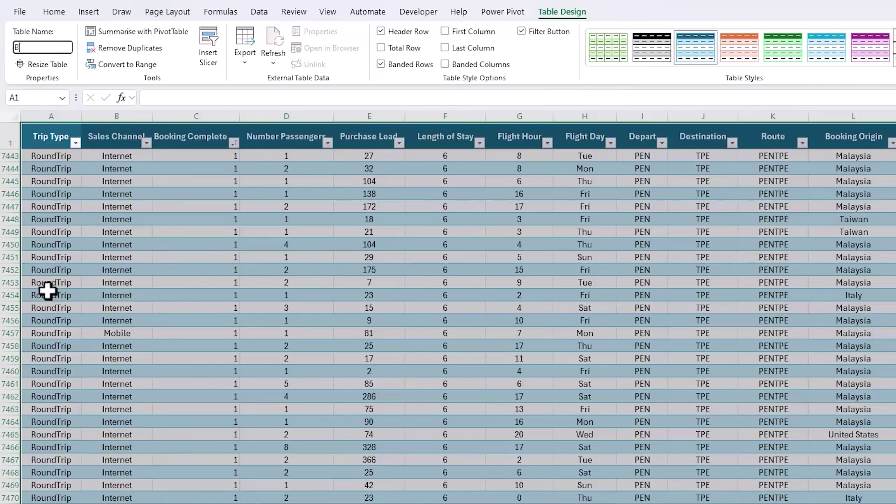
pyautogui.press('Return')
# Step: Add a column headed Service Type in P1, directly after Wants In-Flight Meals, and widen it slightly
pyautogui.click(348, 134)
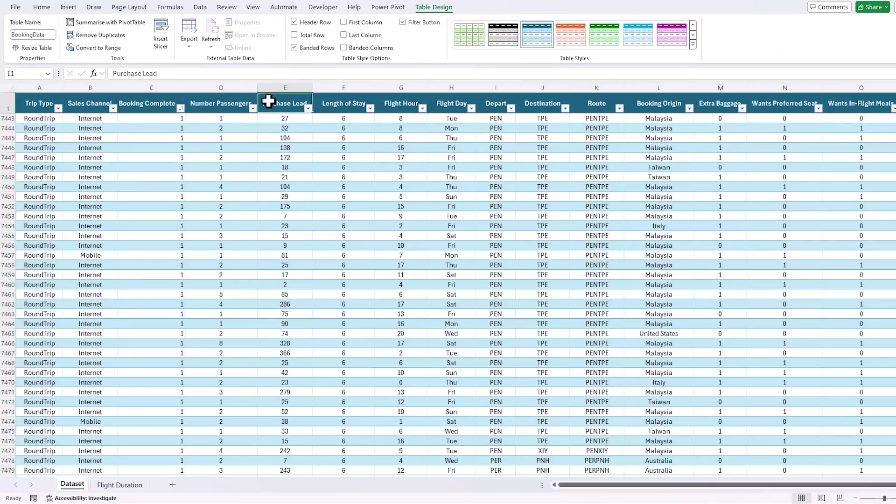
pyautogui.hotkey('ctrl', 'Right')
pyautogui.hotkey('ctrl', 'Up')
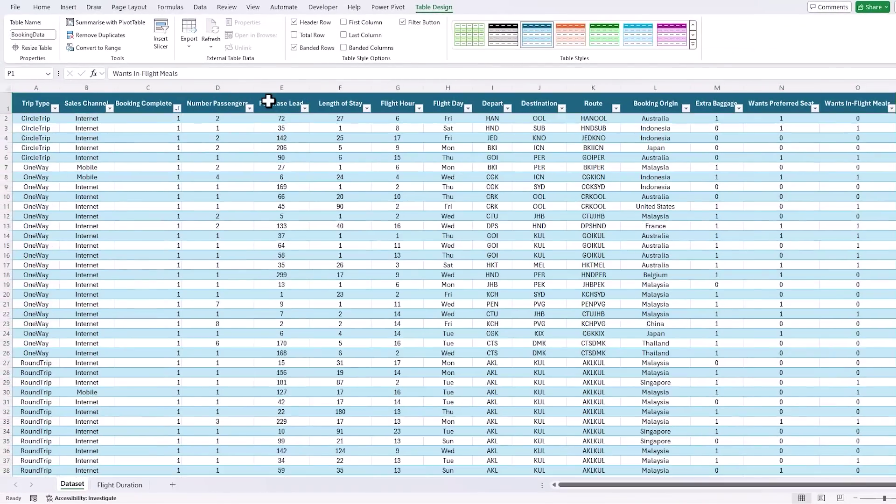
pyautogui.press('Right')
pyautogui.press('Right')
pyautogui.press('Right')
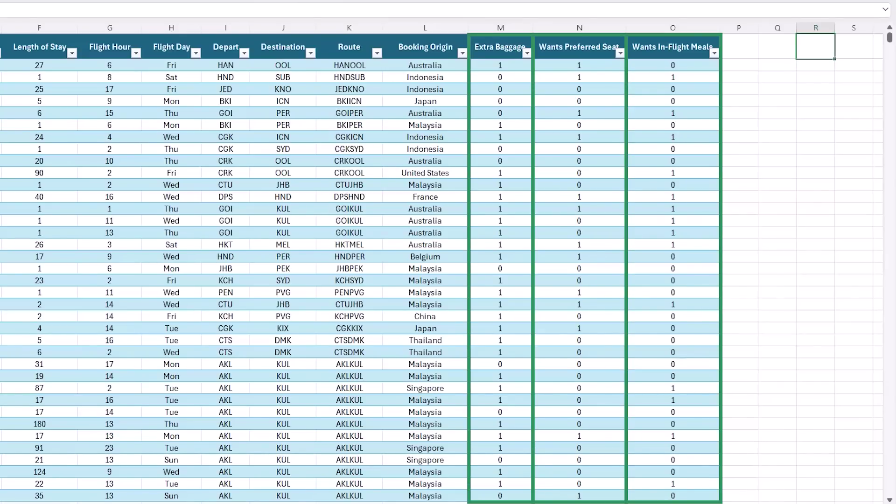
pyautogui.press('Left')
pyautogui.press('Left')
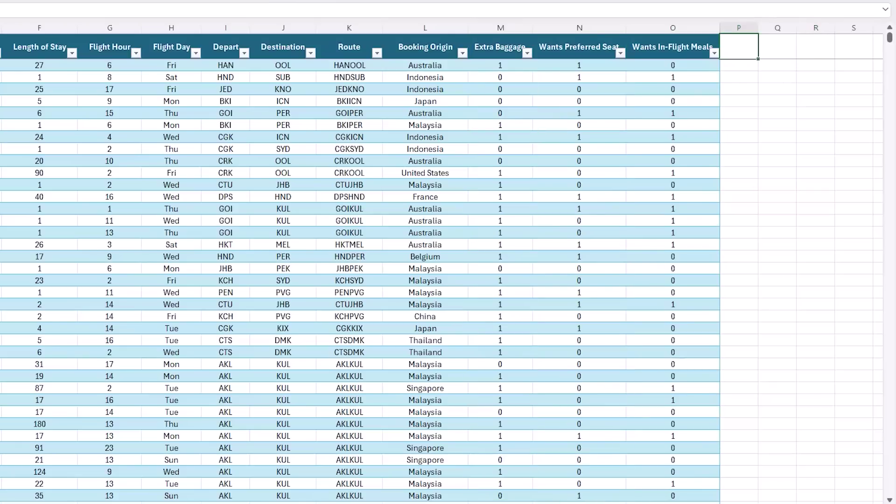
pyautogui.write('Service Type')
pyautogui.press('Return')
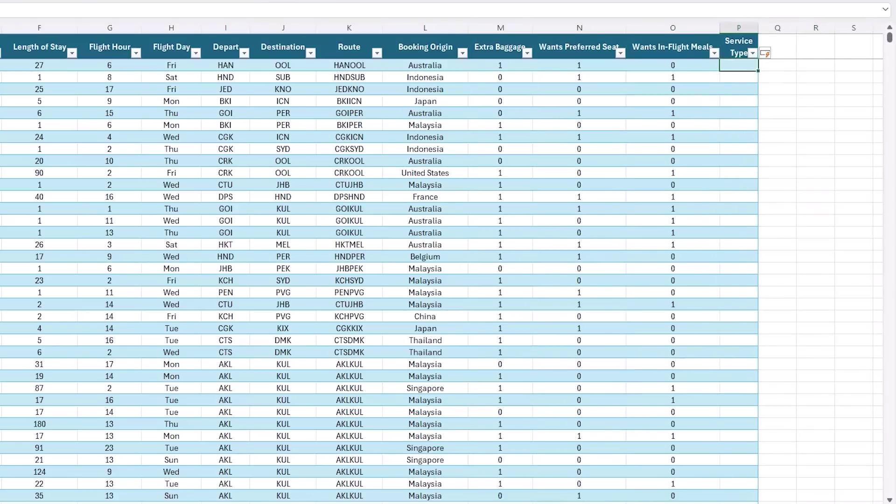
pyautogui.moveTo(758, 28); pyautogui.dragTo(768, 29)
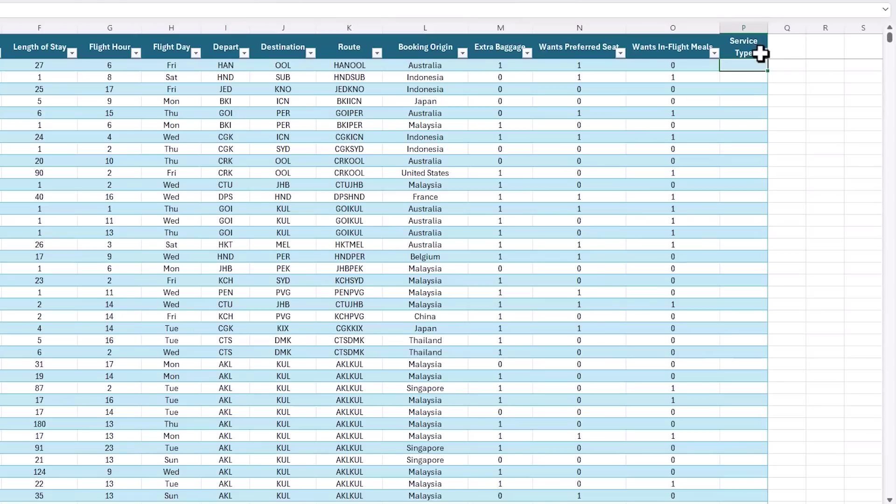
# Step: Fill the Service Type column with =IF(SUM(BookingData[@[Extra Baggage]:[Wants In-Flight Meals]])>0,"Premium","Standard")
pyautogui.write('=IF(')
pyautogui.write('m(')
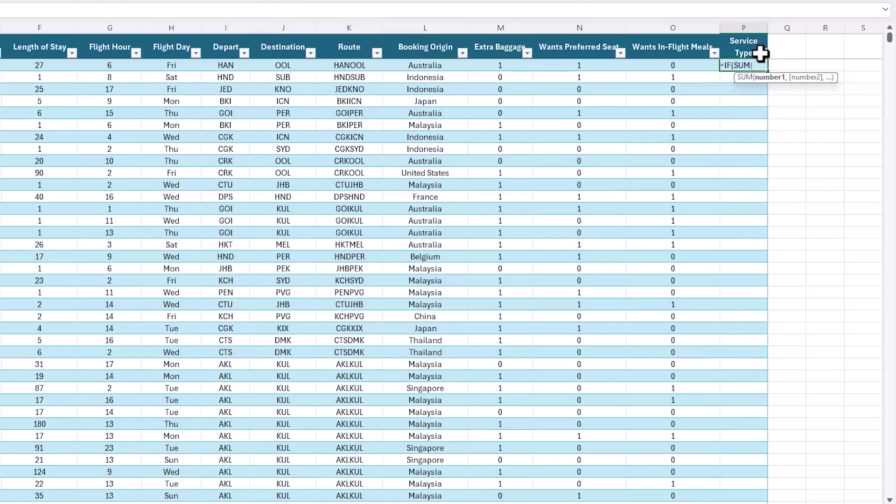
pyautogui.moveTo(680, 66); pyautogui.dragTo(500, 66)
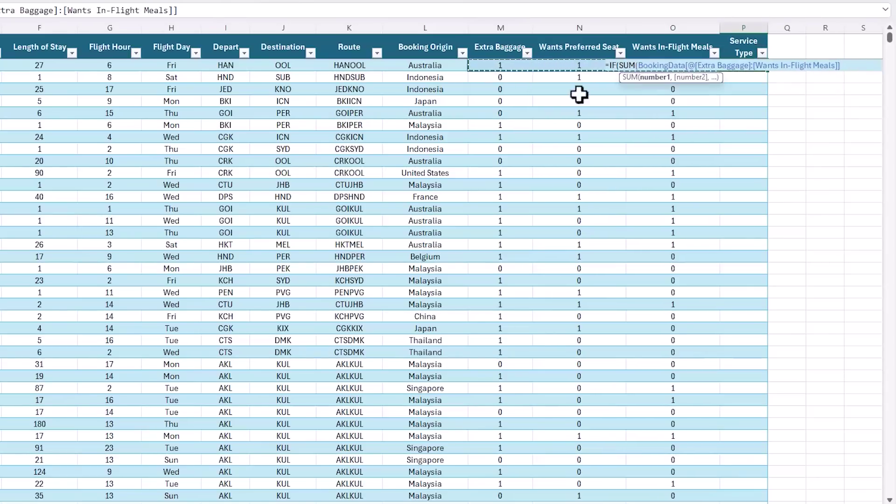
pyautogui.write(')>0,')
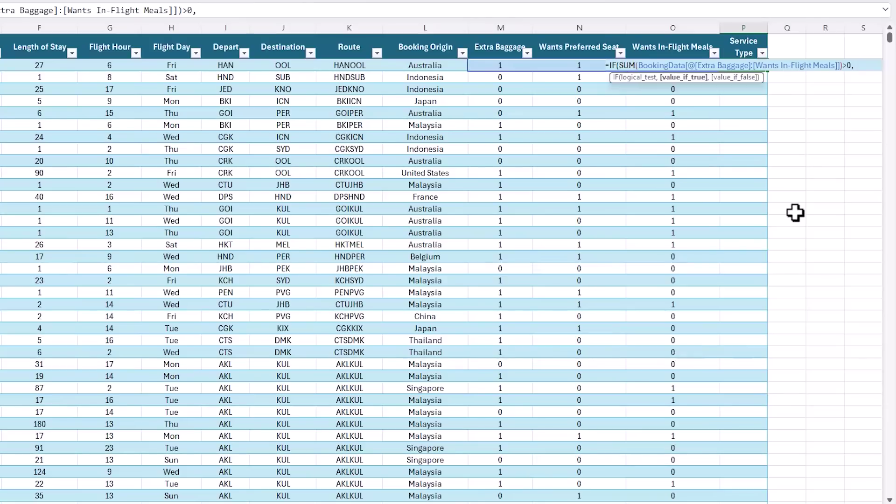
pyautogui.write('"Premium","')
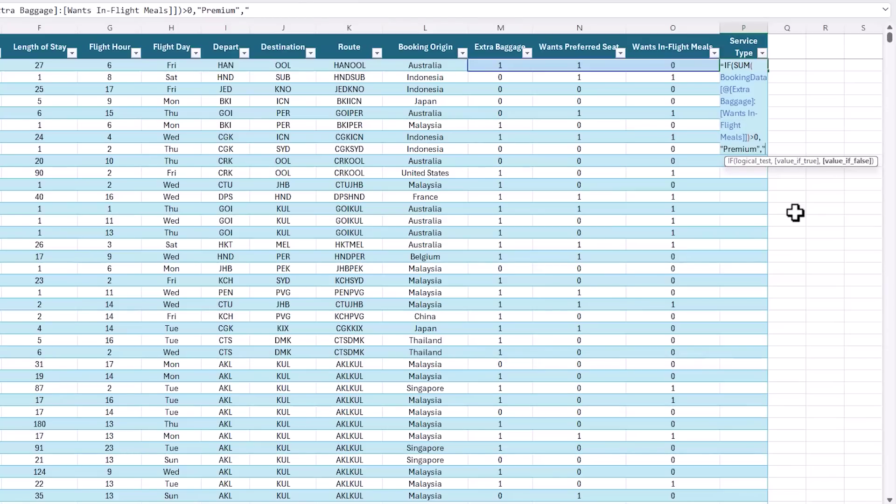
pyautogui.write('Standard"')
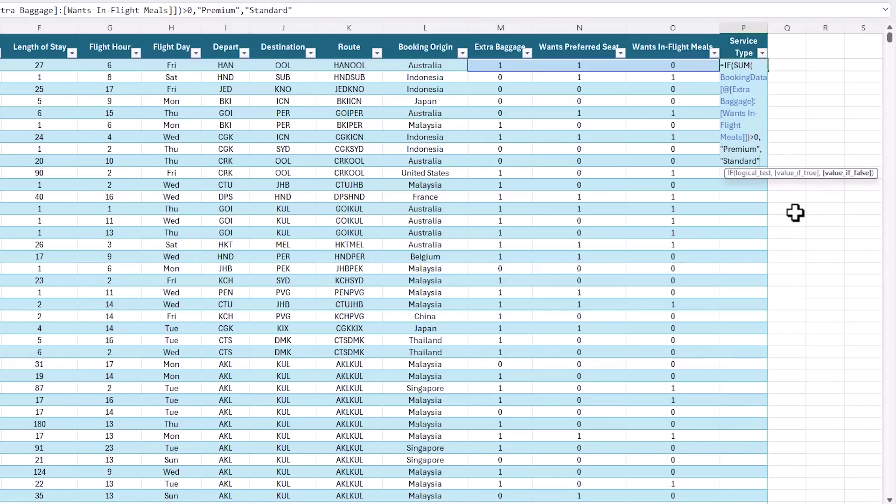
pyautogui.write(')')
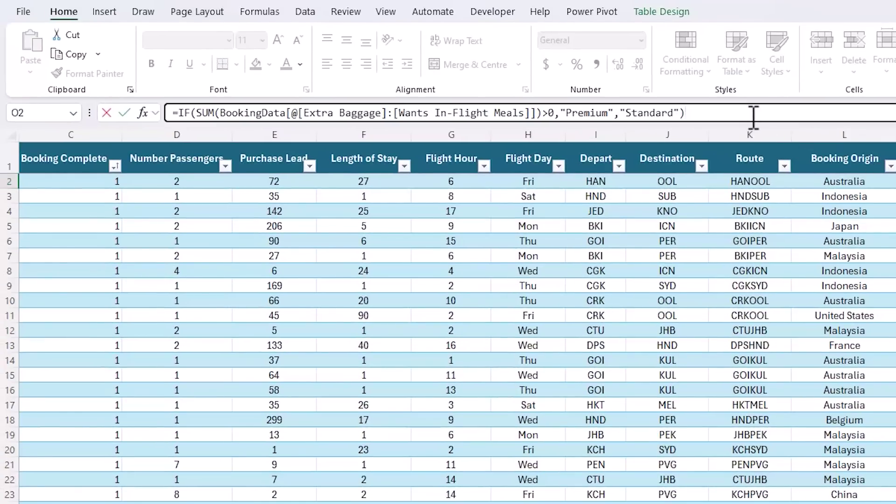
pyautogui.moveTo(388, 113); pyautogui.dragTo(226, 114)
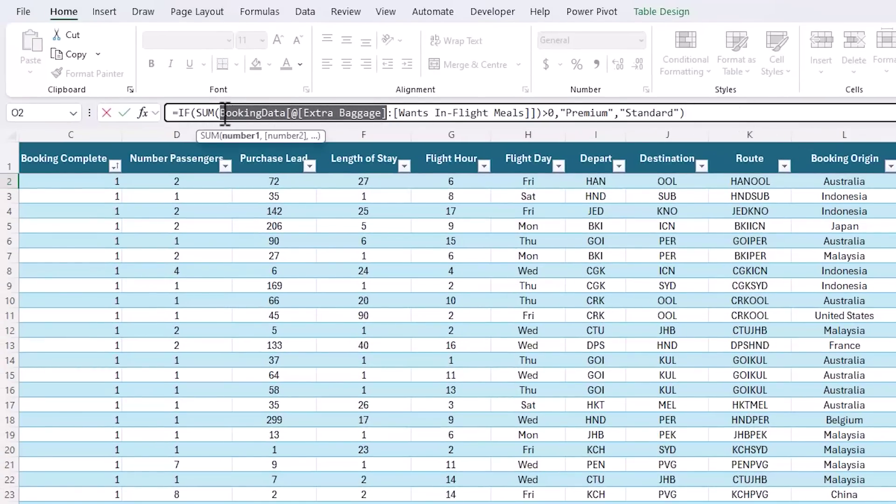
pyautogui.click(397, 113)
pyautogui.moveTo(398, 113); pyautogui.dragTo(532, 114)
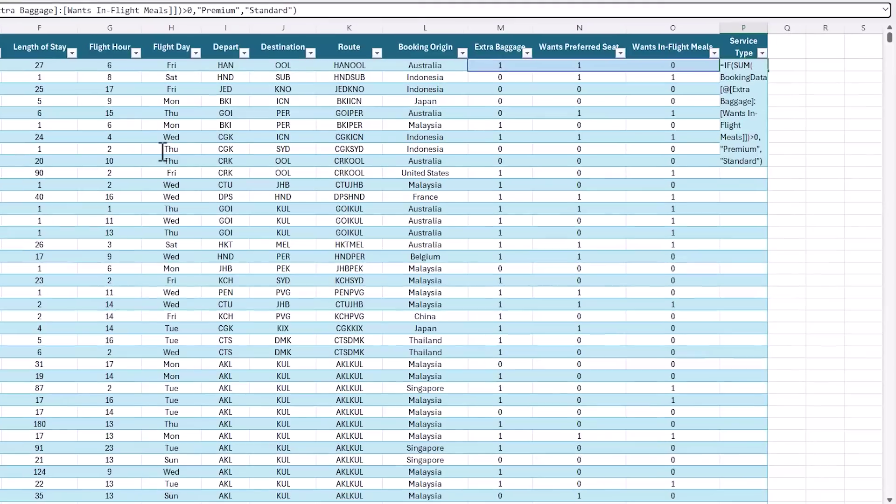
pyautogui.press('Return')
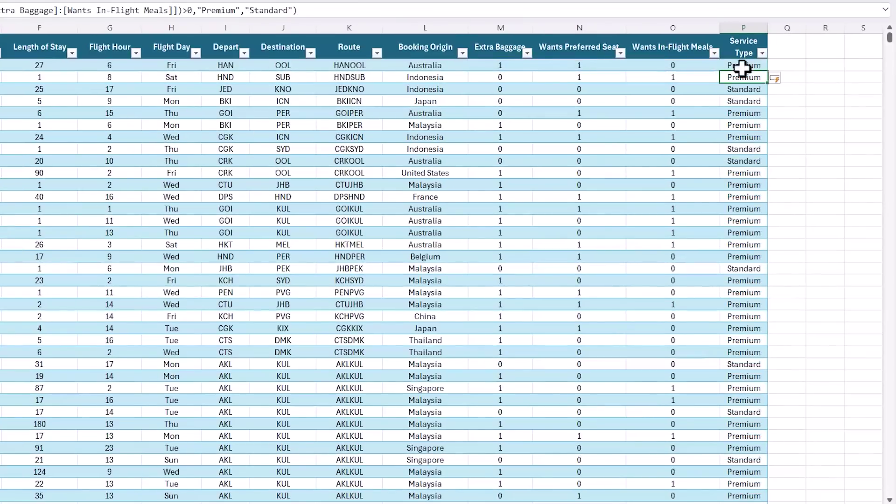
# Step: Replace the formulas in the Service Type column with their static values
pyautogui.press('Up')
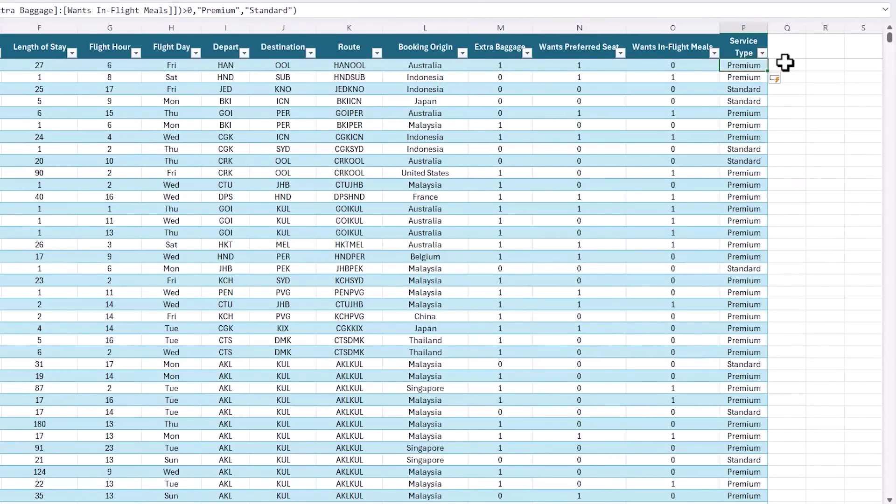
pyautogui.hotkey('ctrl', 'shift', 'Down')
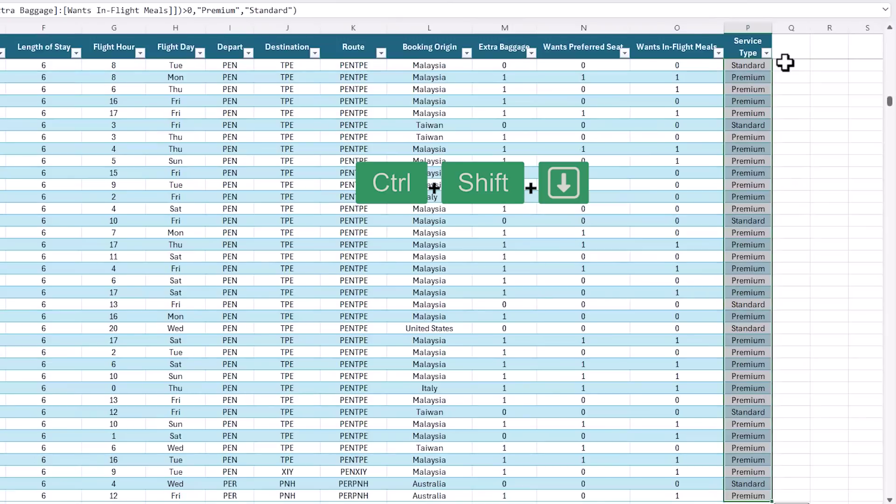
pyautogui.hotkey('ctrl', 'c')
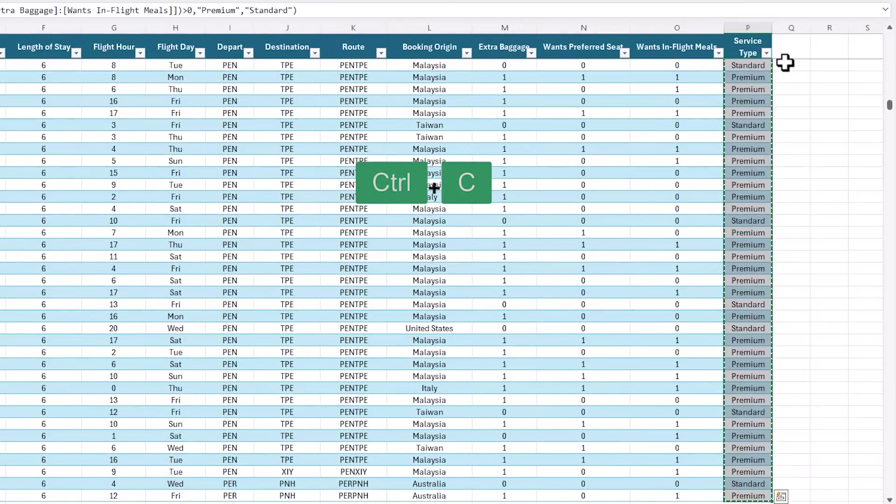
pyautogui.hotkey('ctrl', 'shift', 'v')
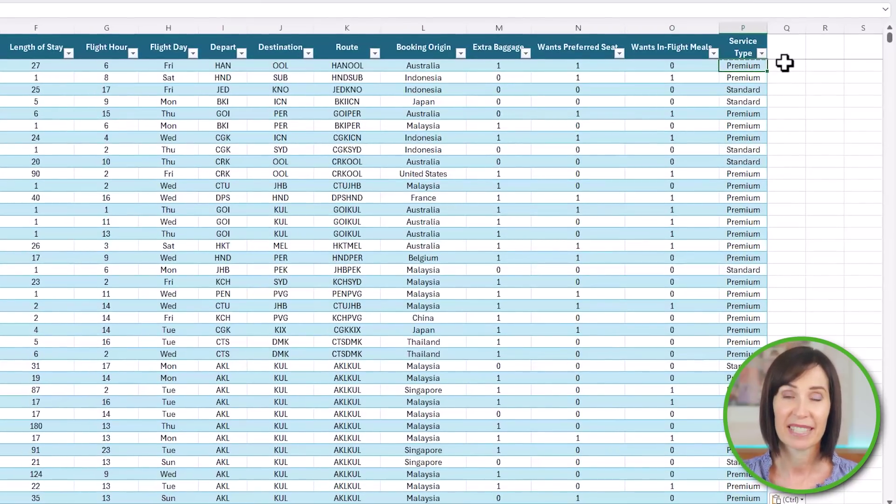
pyautogui.press('Right')
pyautogui.press('Right')
pyautogui.press('Right')
pyautogui.press('Right')
pyautogui.press('Right')
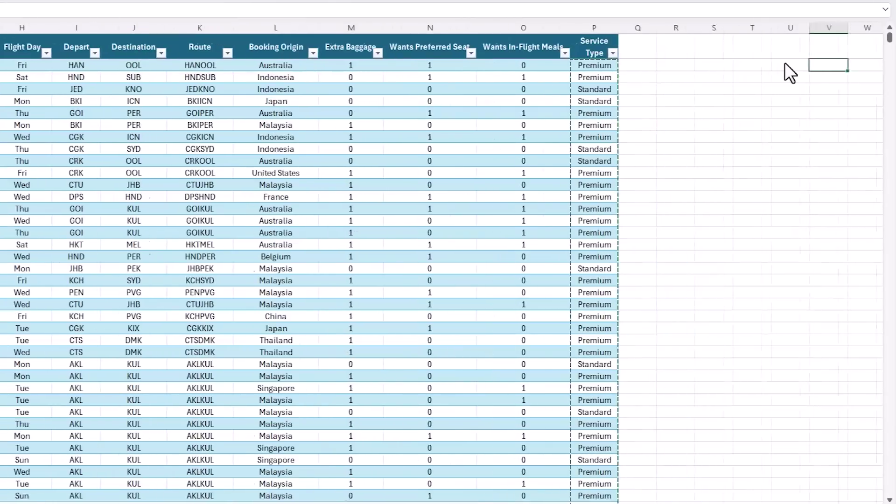
pyautogui.press('Left')
pyautogui.press('Left')
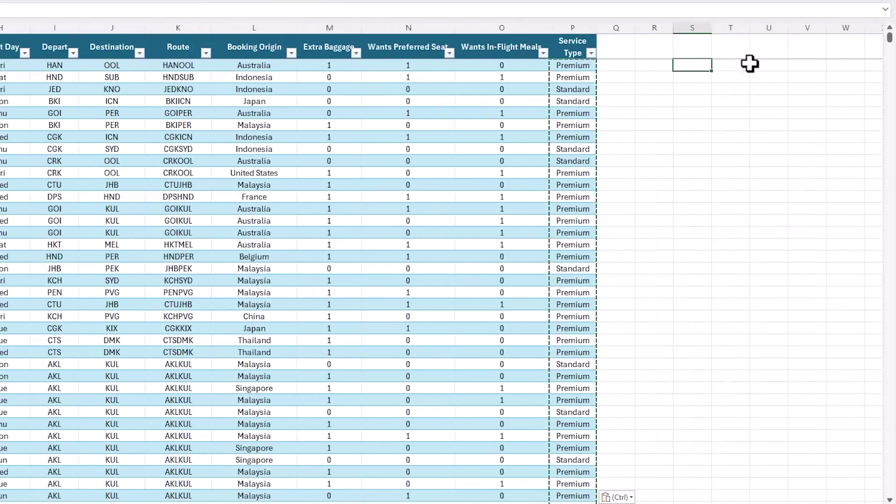
# Step: Count the bookings with extra baggage in R2 using =COUNTIFS(BookingData[Extra Baggage],1)
pyautogui.click(651, 66)
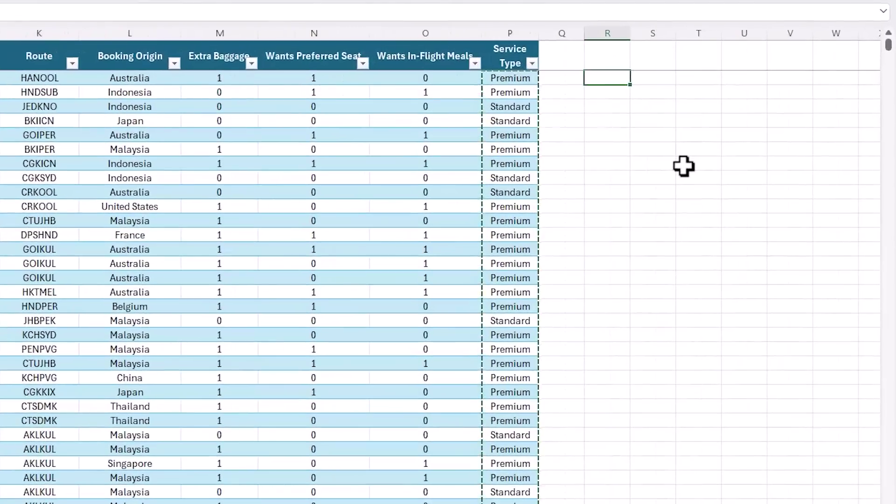
pyautogui.write('=c')
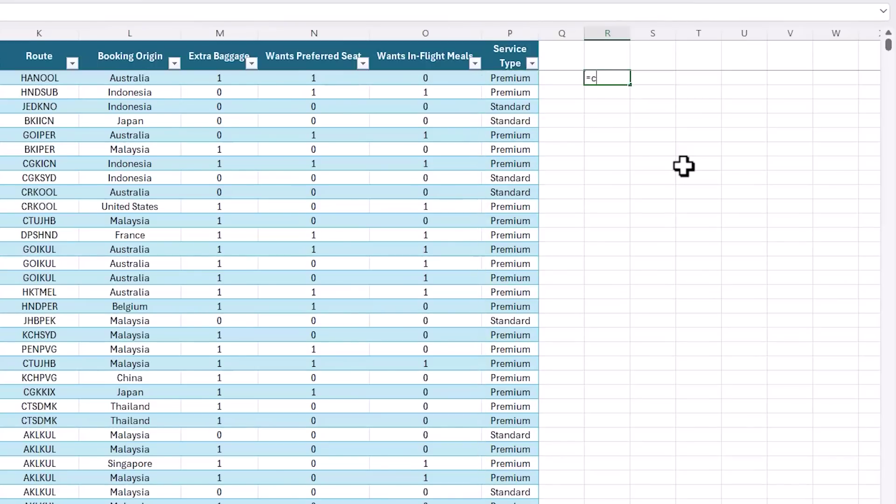
pyautogui.write('ounti')
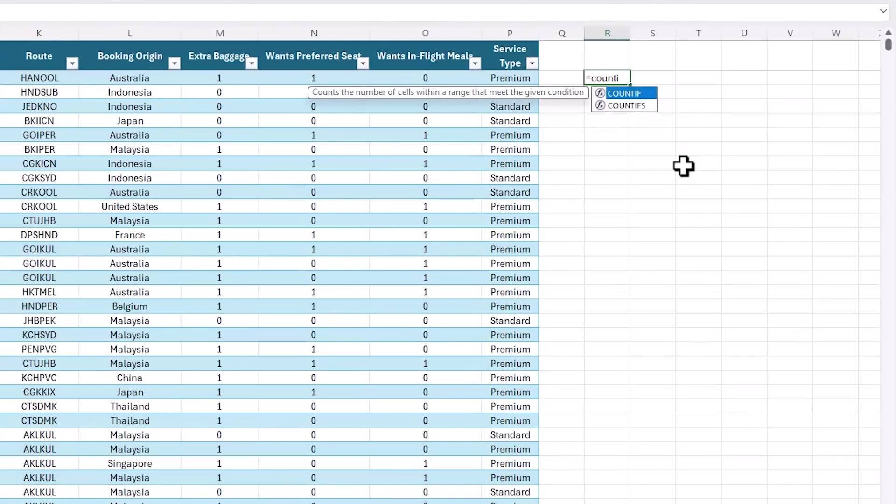
pyautogui.press('Down')
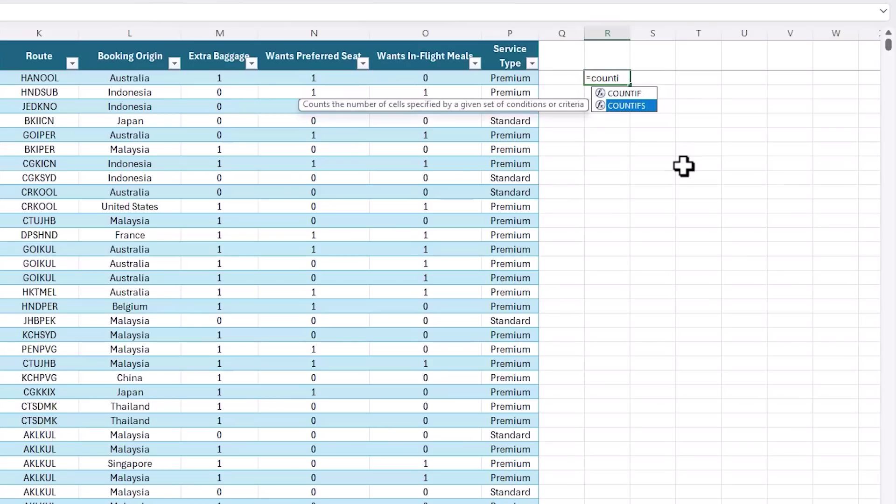
pyautogui.press('Tab')
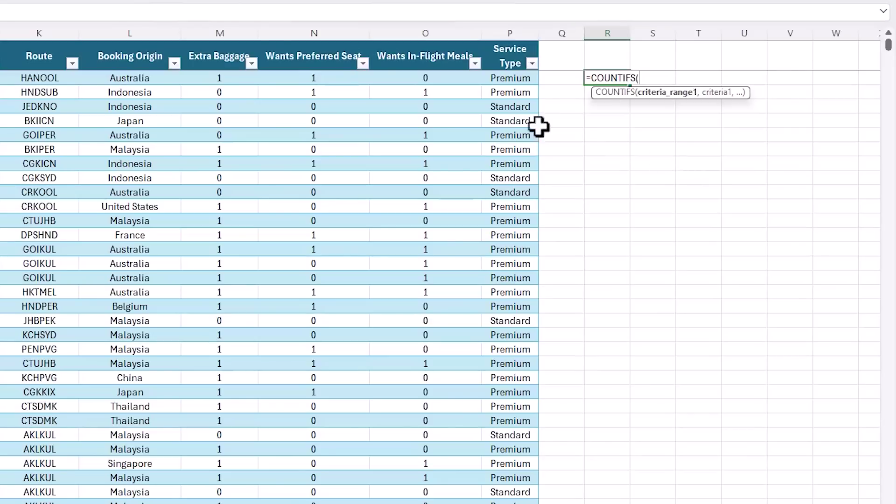
pyautogui.click(233, 37)
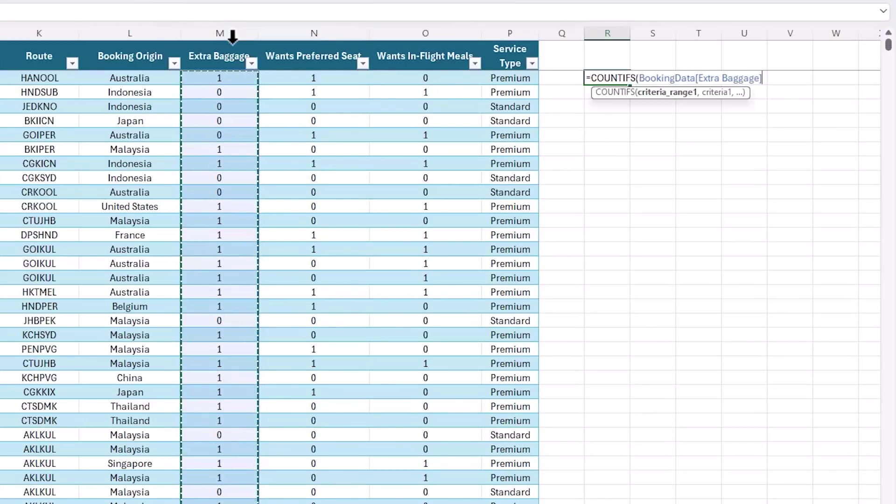
pyautogui.write(',')
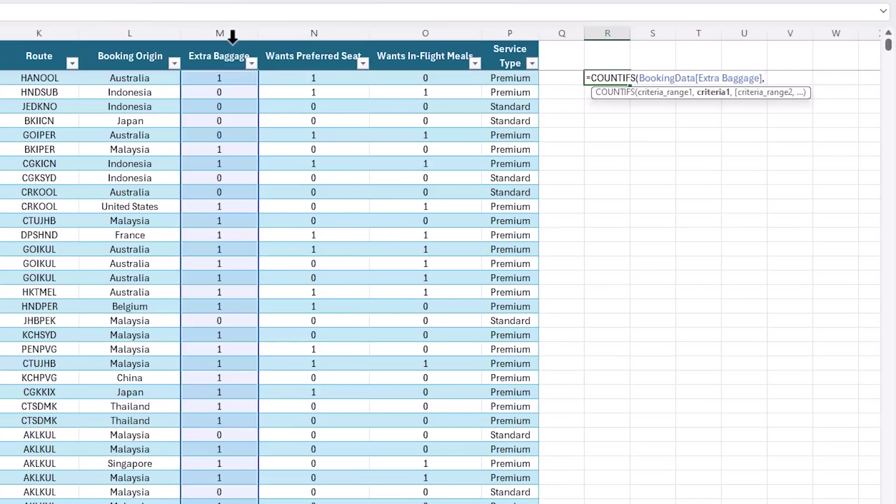
pyautogui.write('1)')
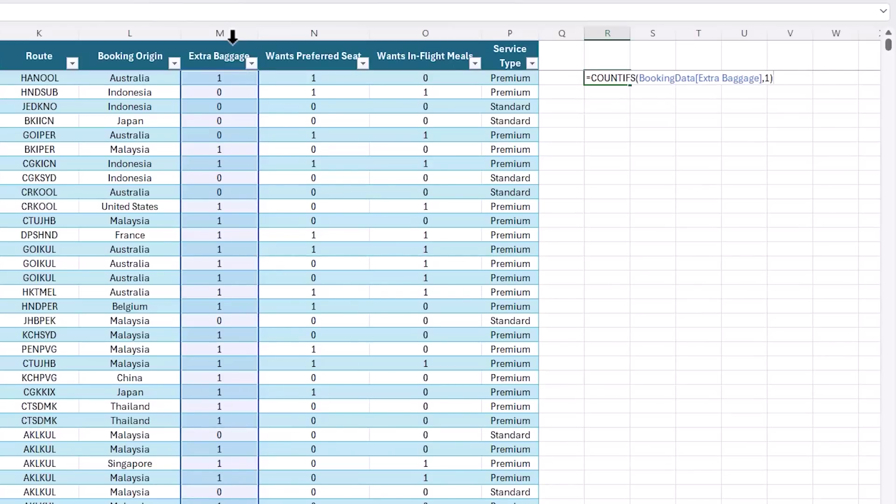
pyautogui.hotkey('ctrl', 'Return')
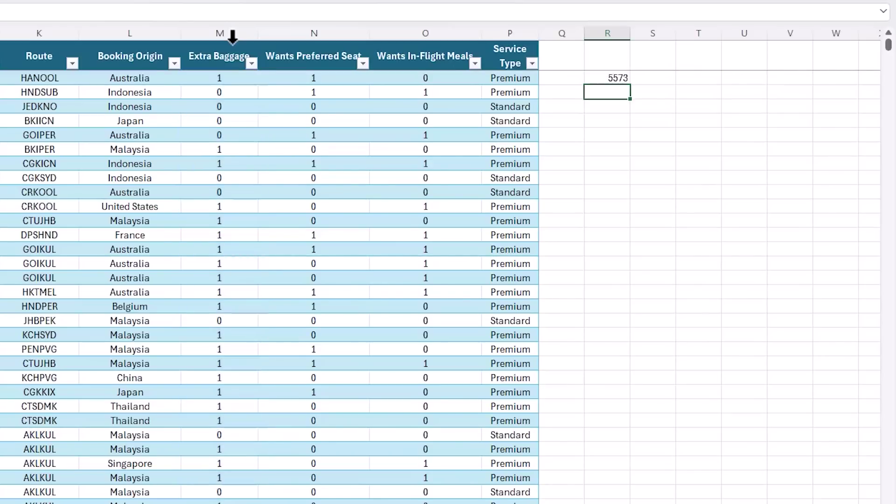
# Step: Total the Extra Baggage column in R3 using =SUM(BookingData[Extra Baggage])
pyautogui.press('Down')
pyautogui.write('=sum')
pyautogui.press('Tab')
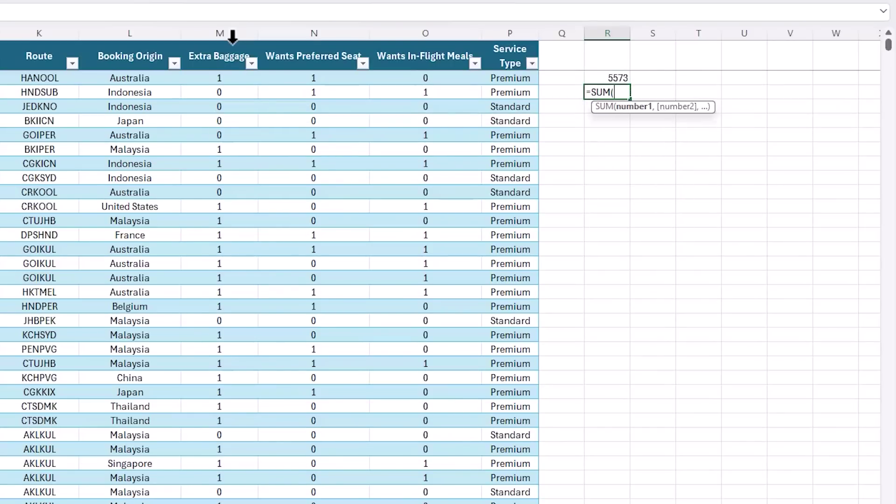
pyautogui.click(219, 36)
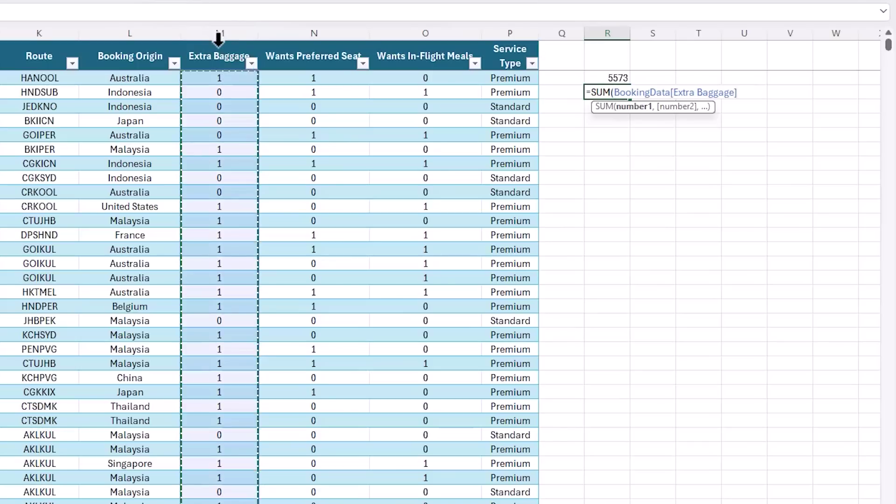
pyautogui.press('Return')
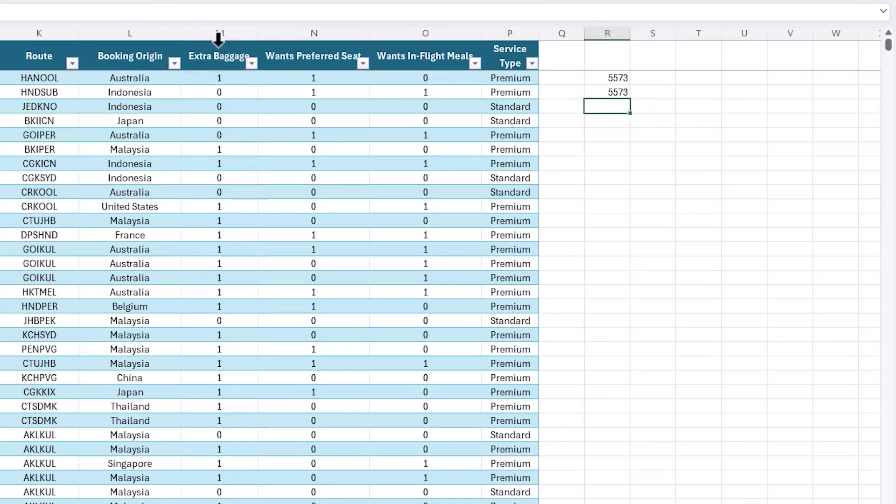
# Step: Enter the route code AKLKUL in R1, directly above the COUNTIFS formula
pyautogui.press('Up')
pyautogui.press('Up')
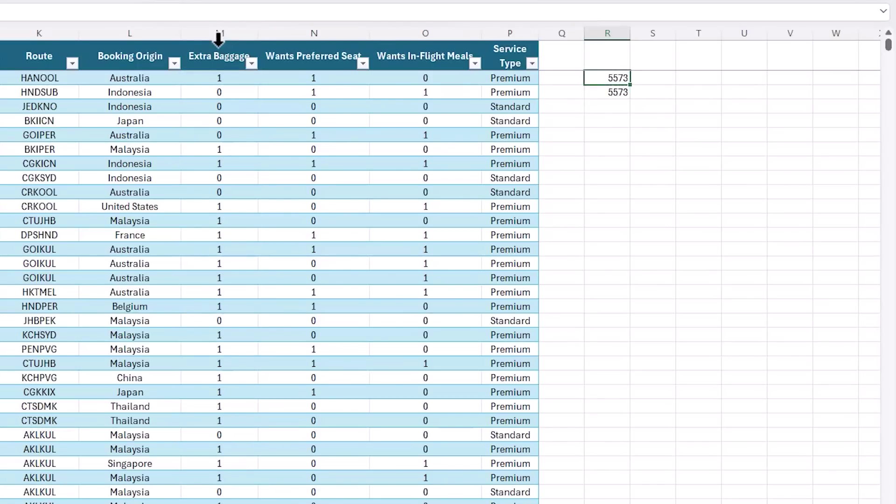
pyautogui.press('Up')
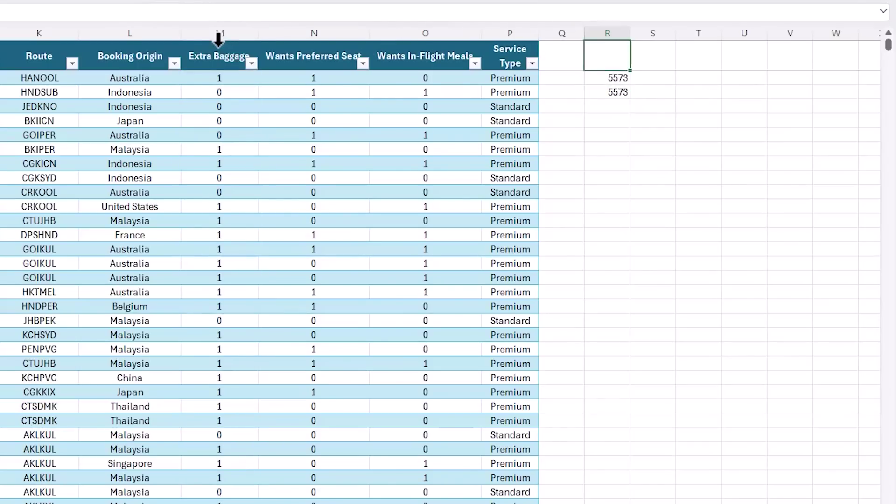
pyautogui.write('AKL')
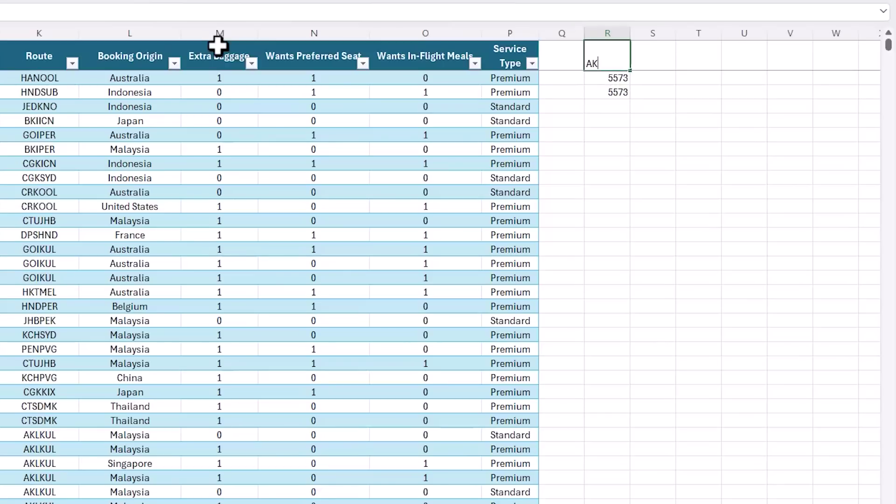
pyautogui.write('KUL')
pyautogui.press('Return')
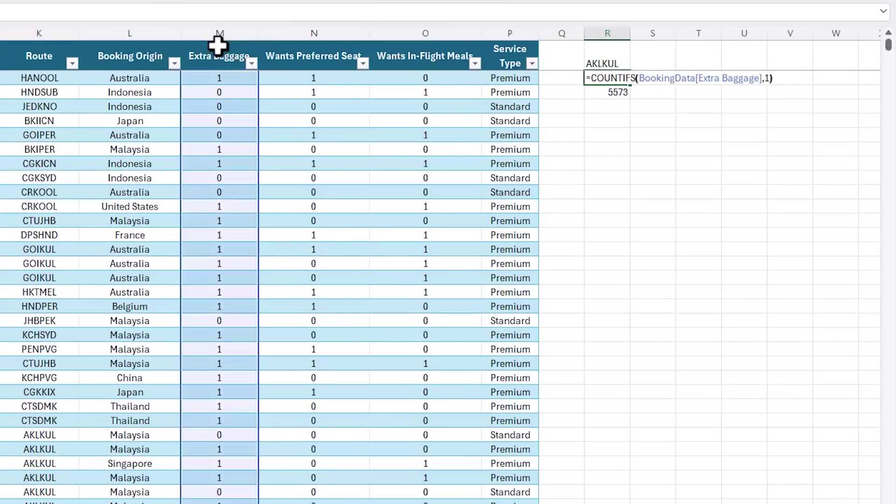
# Step: Add a route condition to the R2 formula, making it =COUNTIFS(BookingData[Extra Baggage],1,BookingData[Route],R1)
pyautogui.write(',1,)')
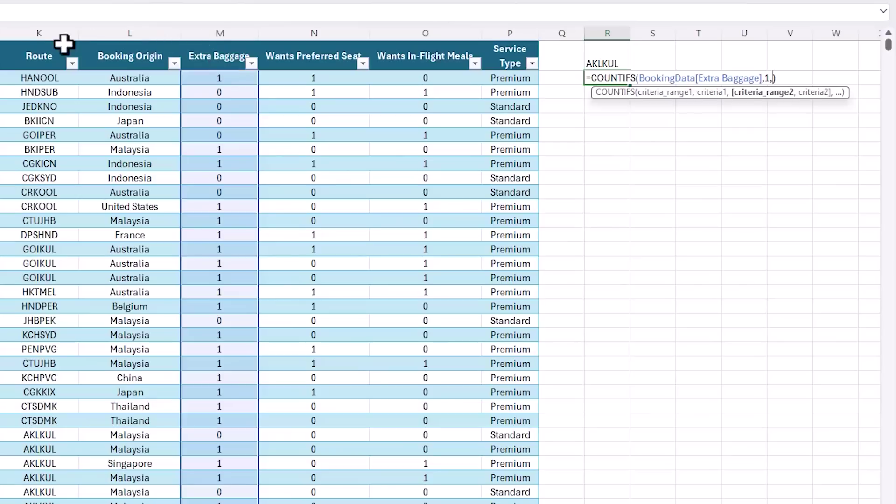
pyautogui.click(27, 37)
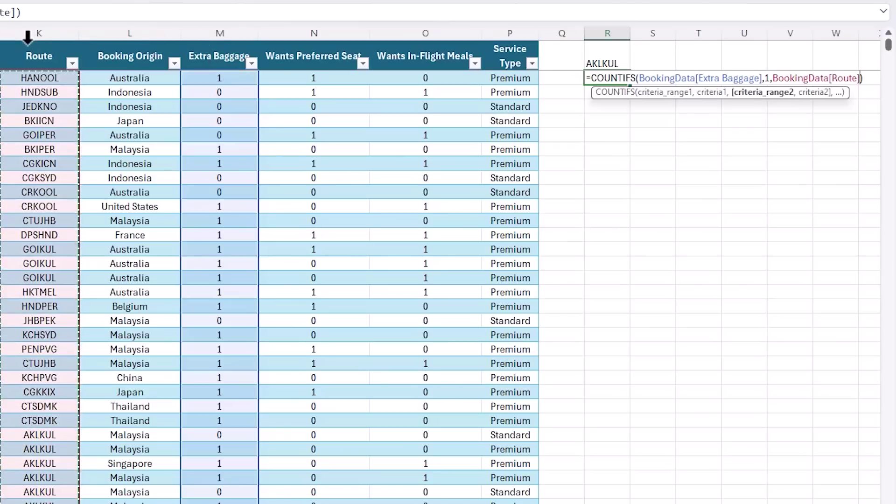
pyautogui.write(',')
pyautogui.click(598, 56)
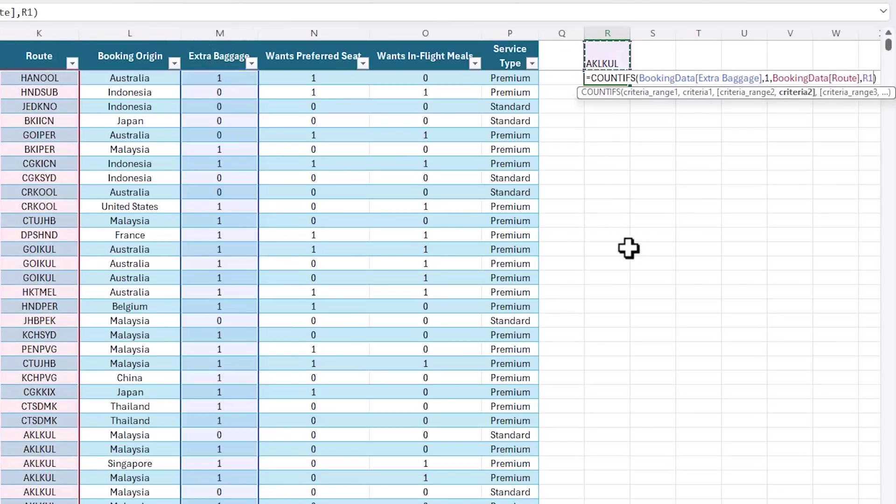
pyautogui.hotkey('ctrl', 'Return')
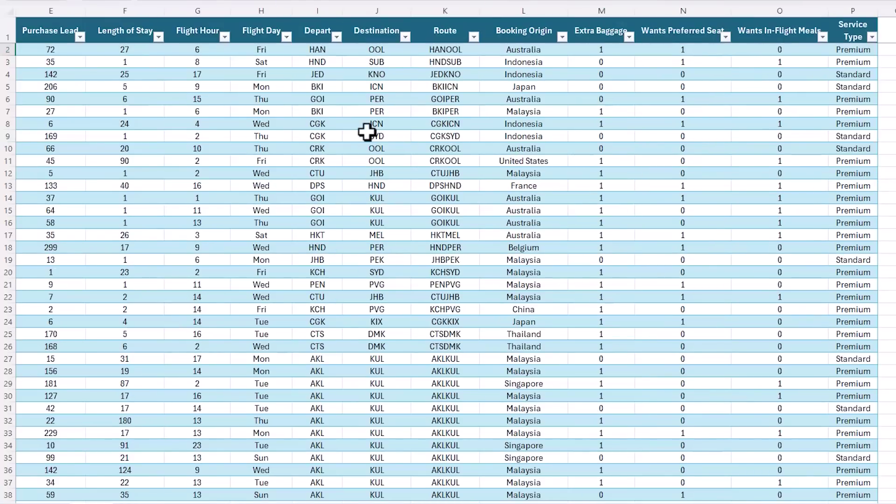
# Step: Insert a PivotTable on a new worksheet, using the BookingData table as its source
pyautogui.click(367, 132)
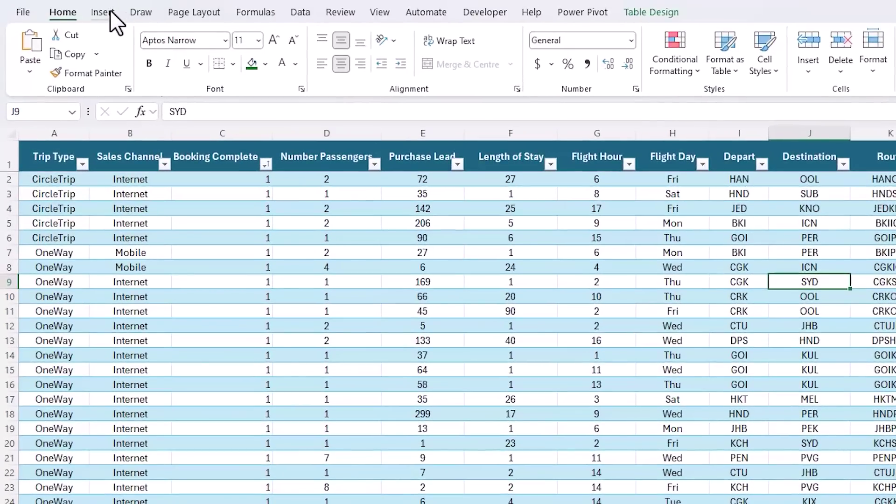
pyautogui.click(105, 13)
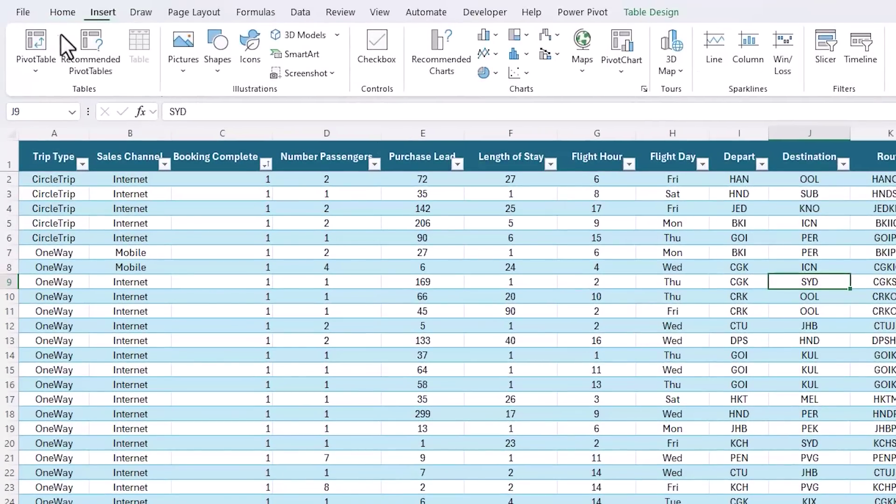
pyautogui.click(42, 42)
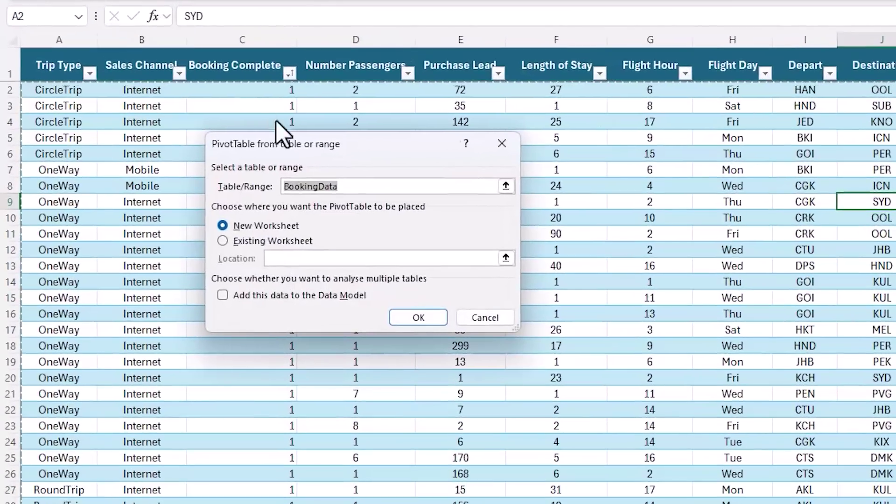
pyautogui.doubleClick(362, 188)
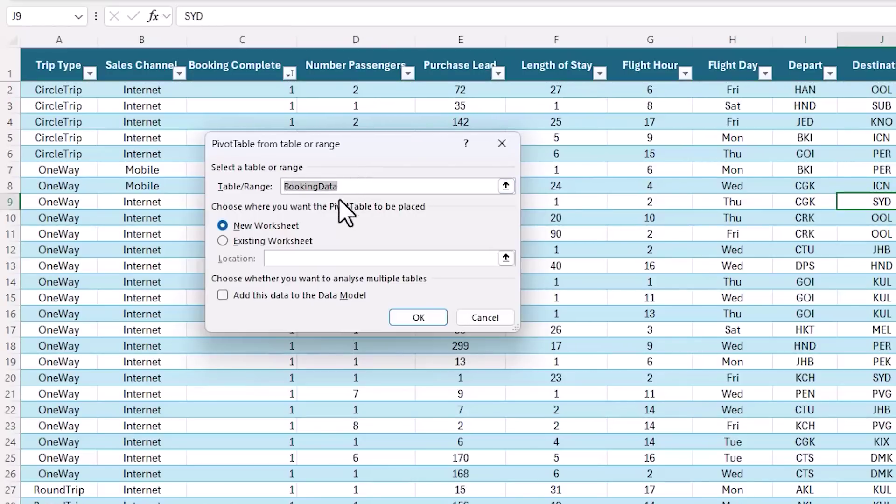
pyautogui.click(406, 319)
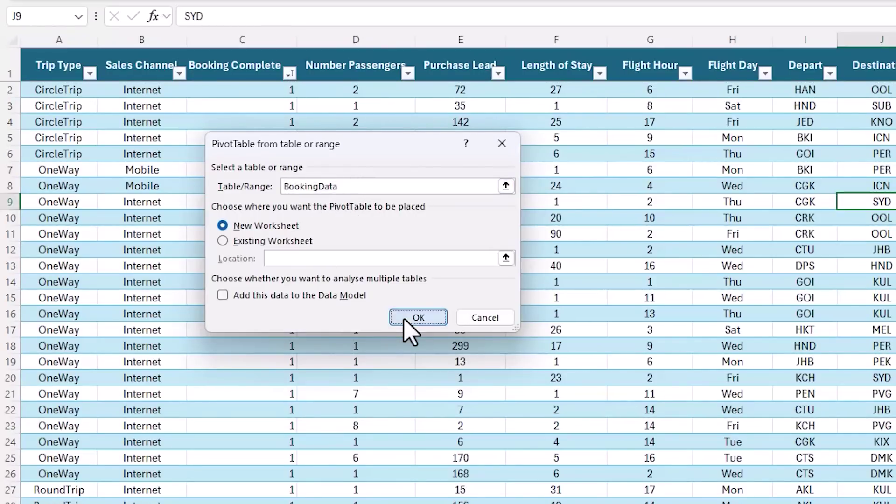
# Step: Rename the new PivotTable worksheet as Analysis
pyautogui.doubleClick(117, 488)
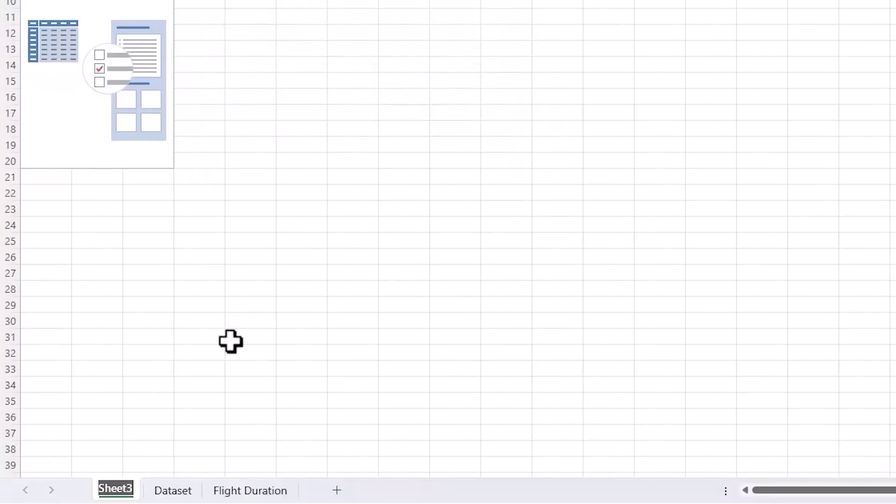
pyautogui.write('Analysi')
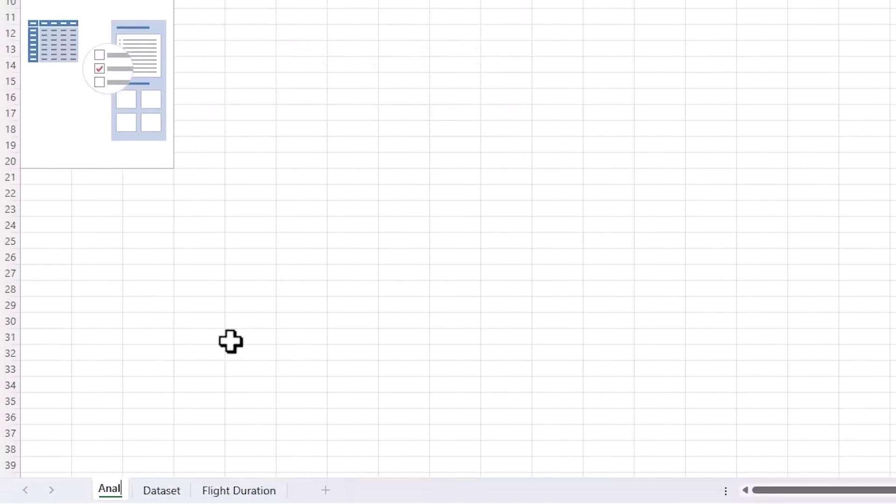
pyautogui.write('si')
pyautogui.press('Return')
# Step: Undock the PivotTable field list and arrange its fields and areas sections side by side
pyautogui.moveTo(734, 40); pyautogui.dragTo(0, 74)
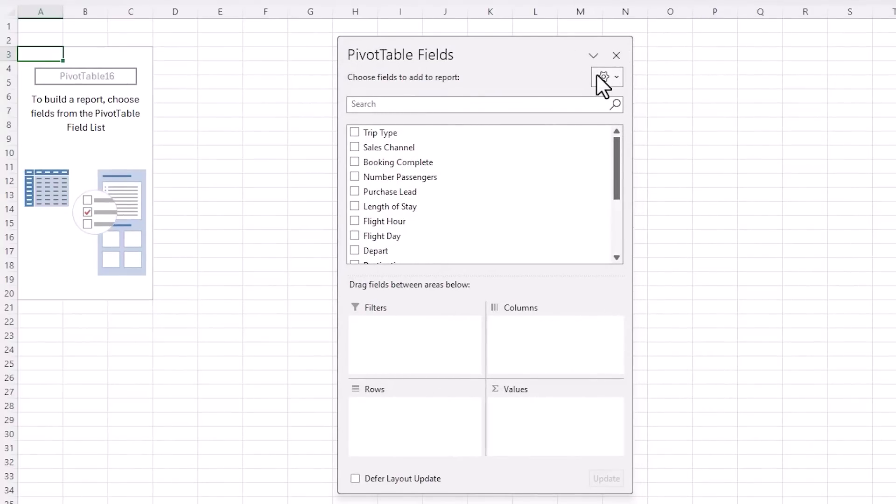
pyautogui.moveTo(616, 154)
pyautogui.mouseDown()
pyautogui.moveTo(616, 183)
pyautogui.moveTo(617, 144)
pyautogui.mouseUp()
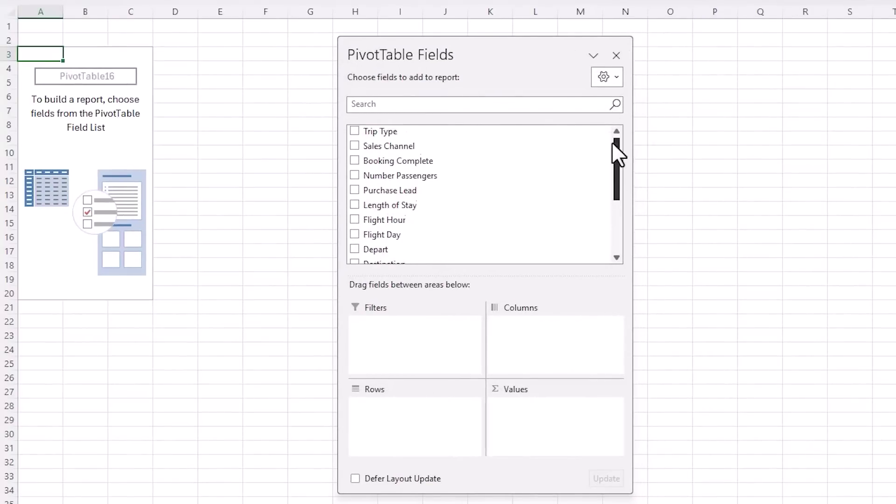
pyautogui.click(617, 75)
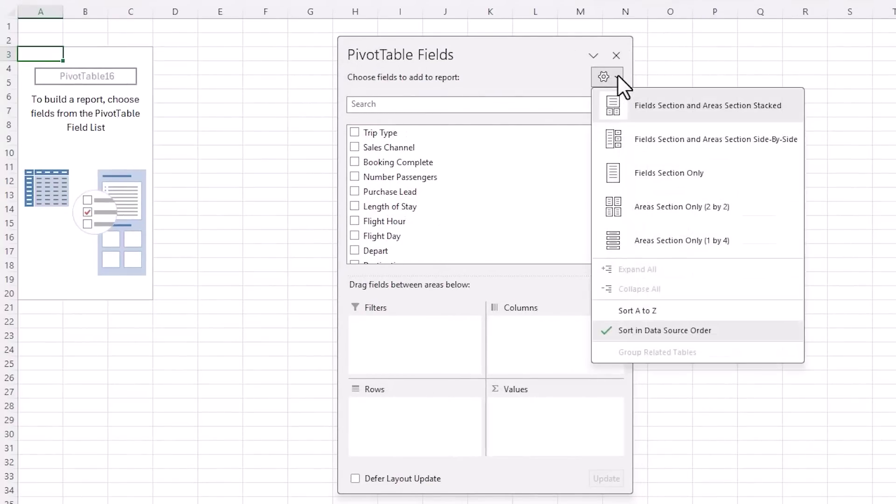
pyautogui.click(633, 145)
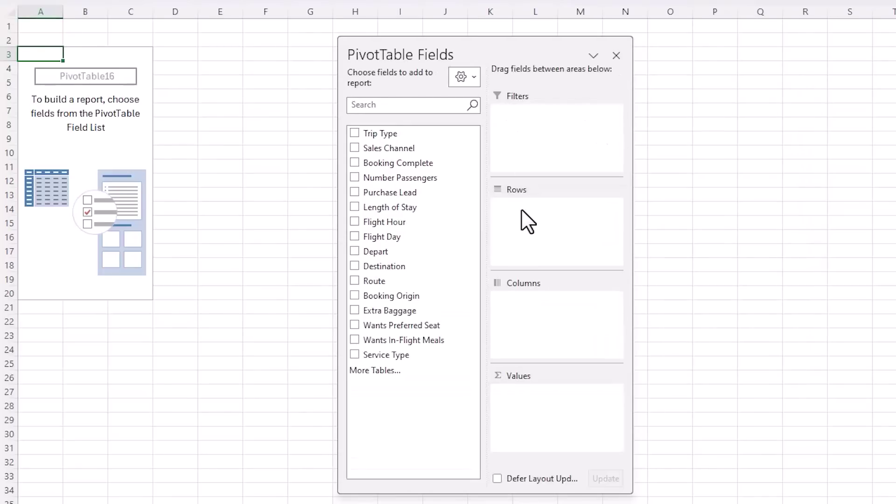
# Step: Build the PivotTable with Route as rows, Extra Baggage as columns, and sums of Number Passengers and Extra Baggage as values, moving the field list clear
pyautogui.moveTo(373, 281); pyautogui.dragTo(539, 228)
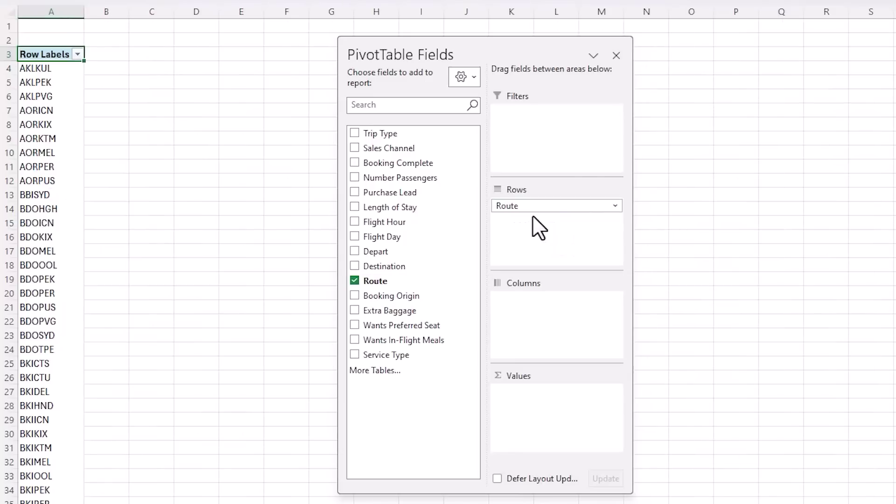
pyautogui.moveTo(401, 309); pyautogui.dragTo(516, 341)
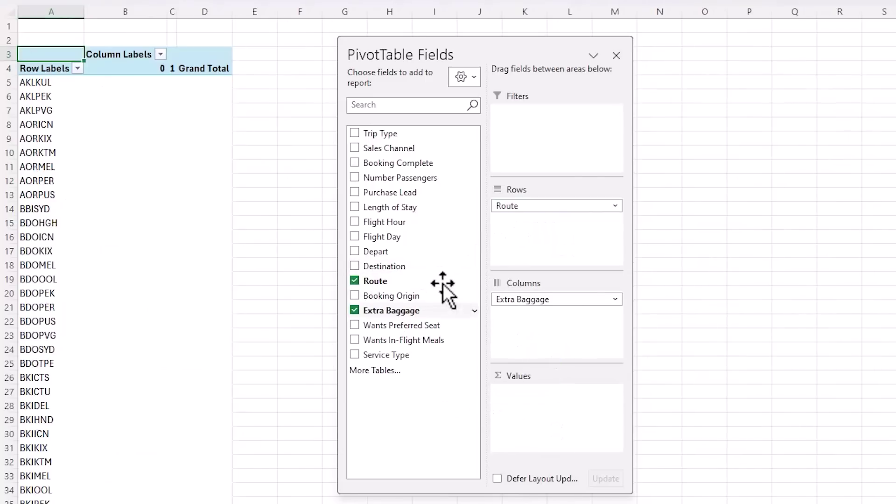
pyautogui.moveTo(401, 178); pyautogui.dragTo(535, 406)
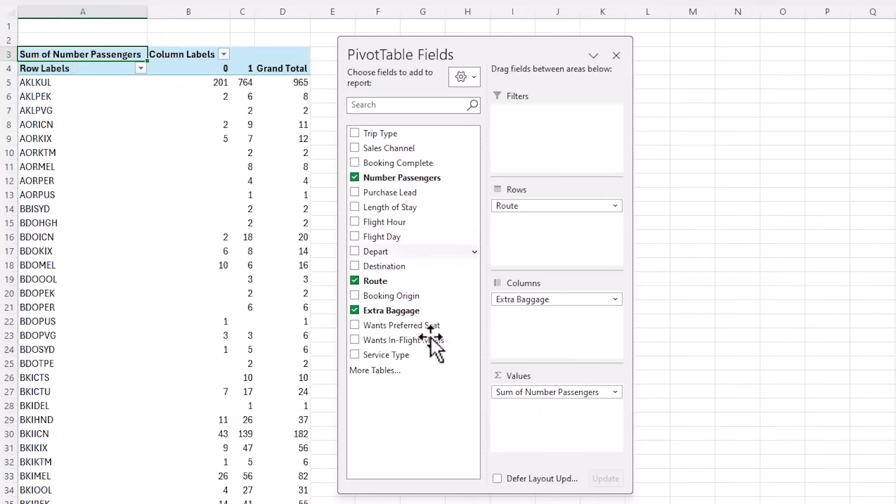
pyautogui.moveTo(394, 310); pyautogui.dragTo(550, 410)
pyautogui.moveTo(486, 49); pyautogui.dragTo(895, 48)
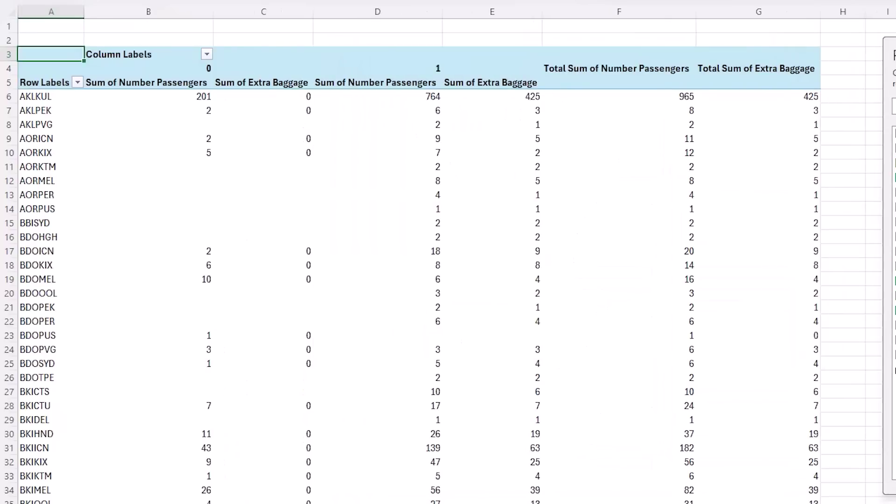
# Step: Summarise the PivotTable's Extra Baggage values by Count and show them as % of Row Total
pyautogui.rightClick(481, 113)
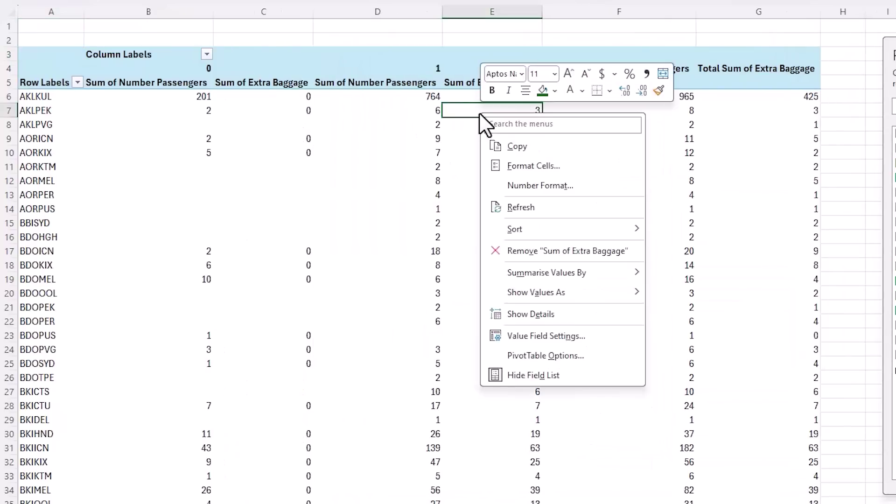
pyautogui.moveTo(616, 271)
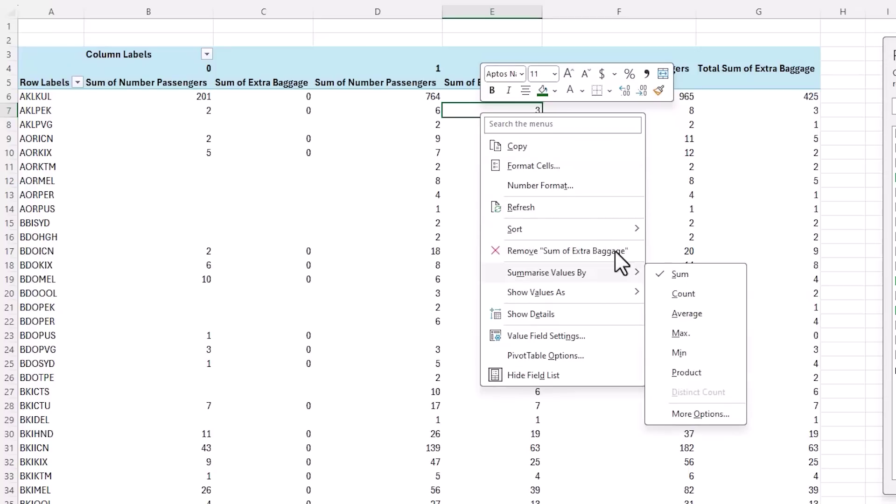
pyautogui.click(660, 296)
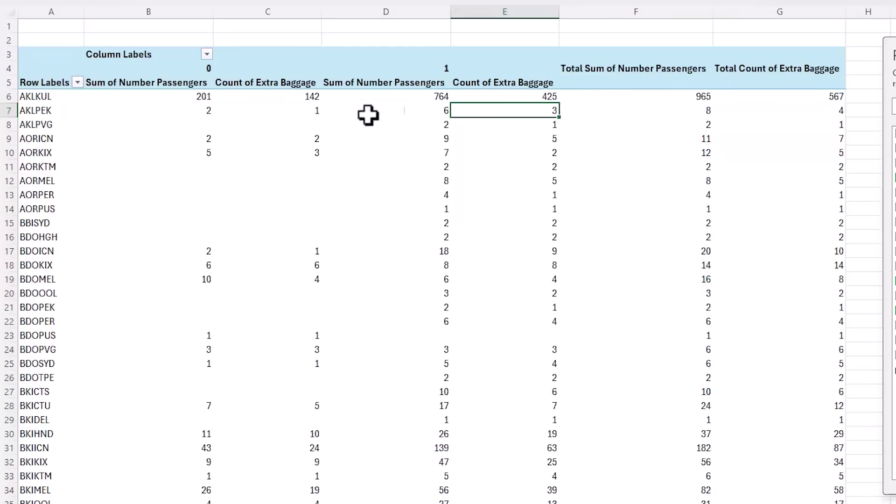
pyautogui.rightClick(487, 107)
pyautogui.moveTo(574, 293)
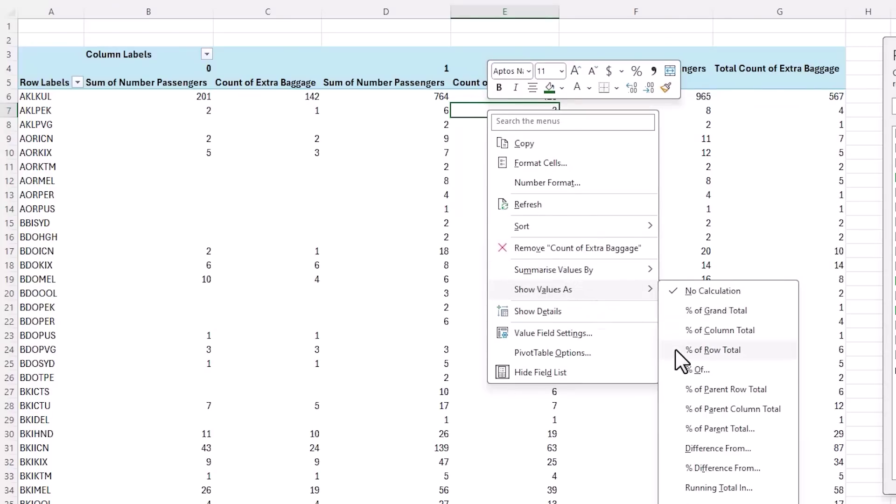
pyautogui.click(713, 350)
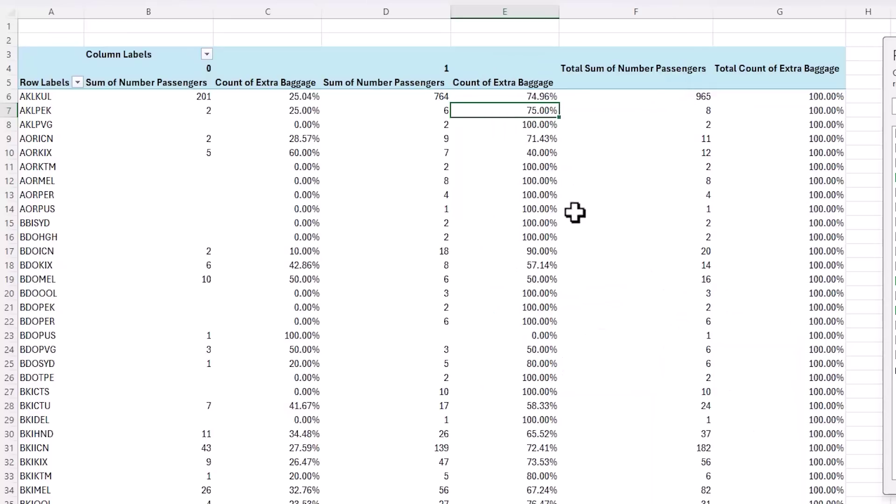
pyautogui.click(51, 96)
pyautogui.click(488, 97)
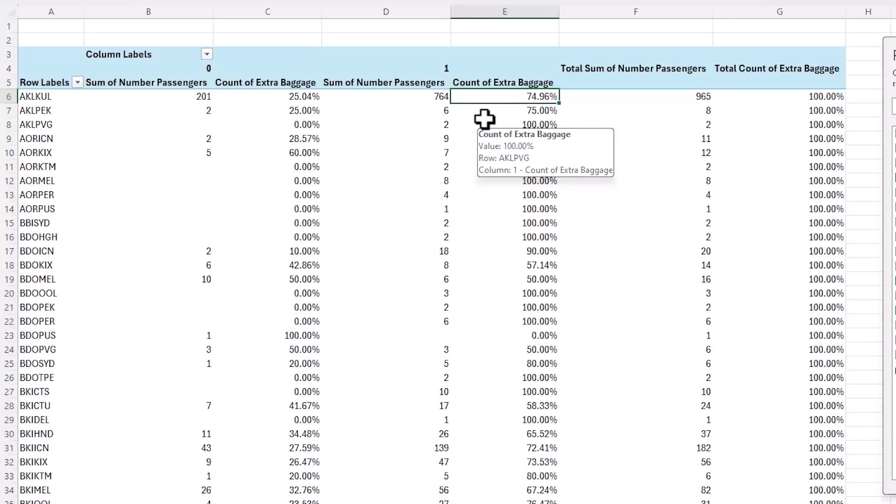
# Step: Sort the routes by Total Sum of Number Passengers from largest to smallest
pyautogui.rightClick(663, 99)
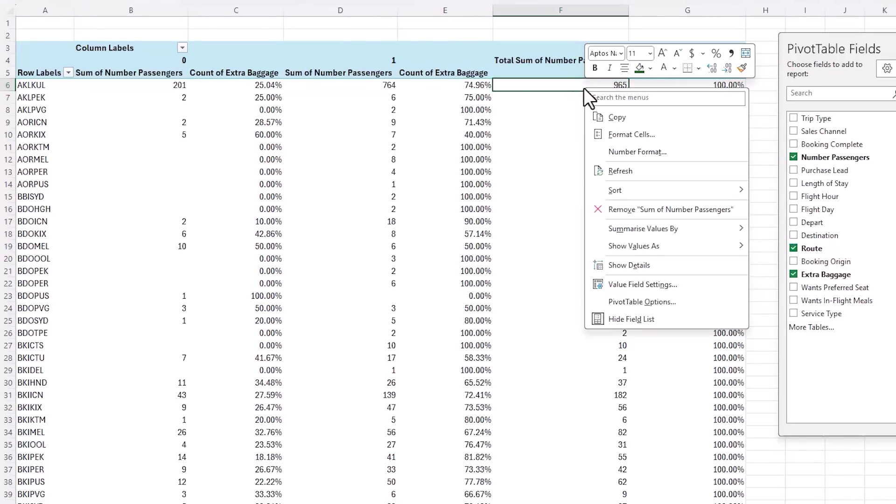
pyautogui.moveTo(745, 186)
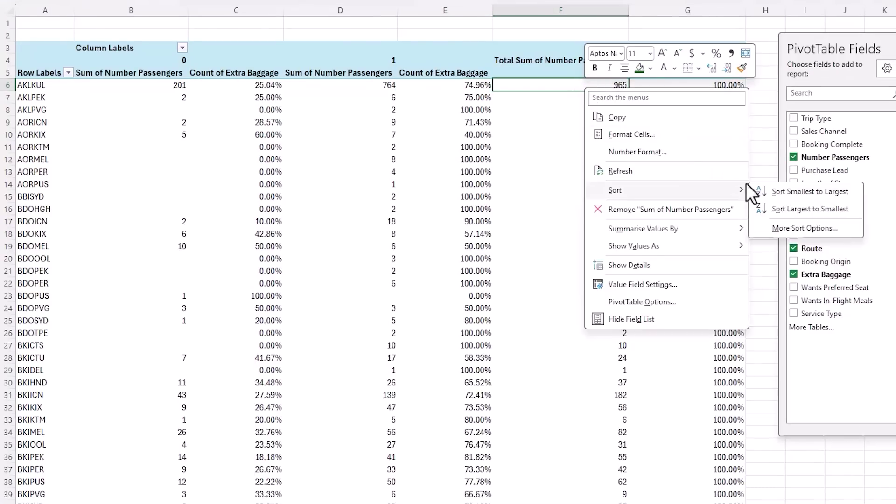
pyautogui.click(800, 214)
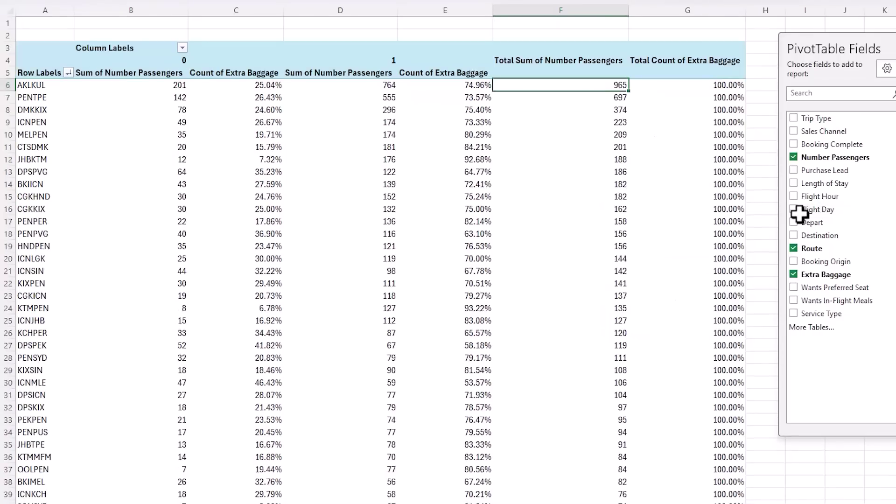
# Step: Filter the Route row labels to the top 20 items by Sum of Number Passengers
pyautogui.click(68, 72)
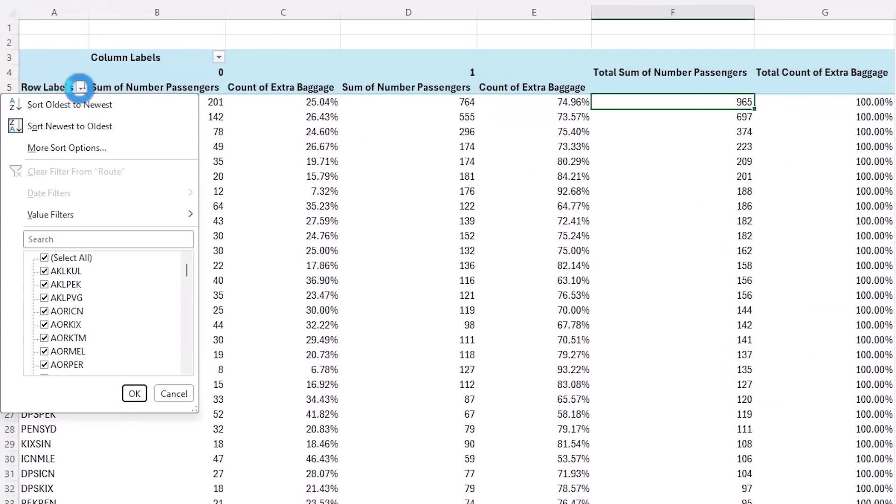
pyautogui.moveTo(77, 212)
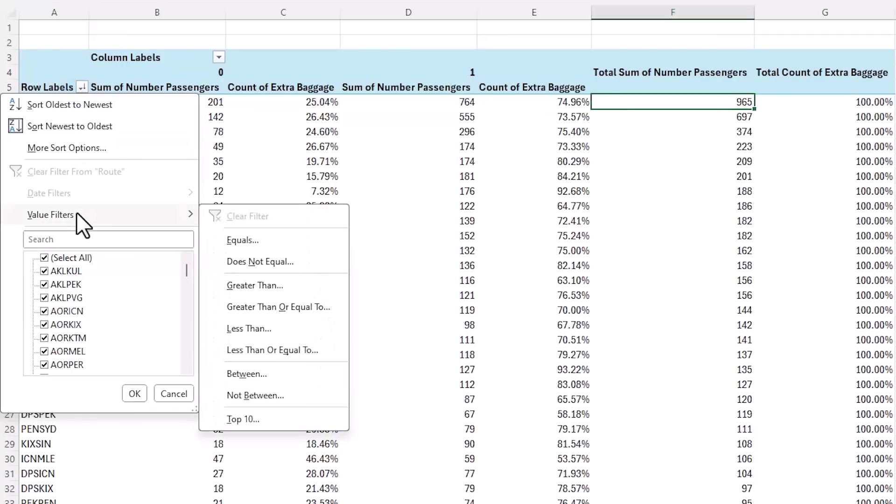
pyautogui.click(280, 422)
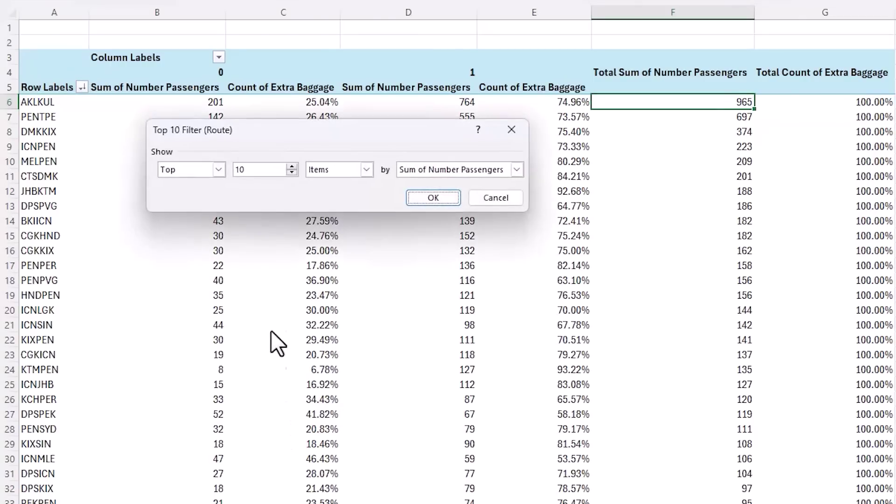
pyautogui.doubleClick(252, 169)
pyautogui.write('20')
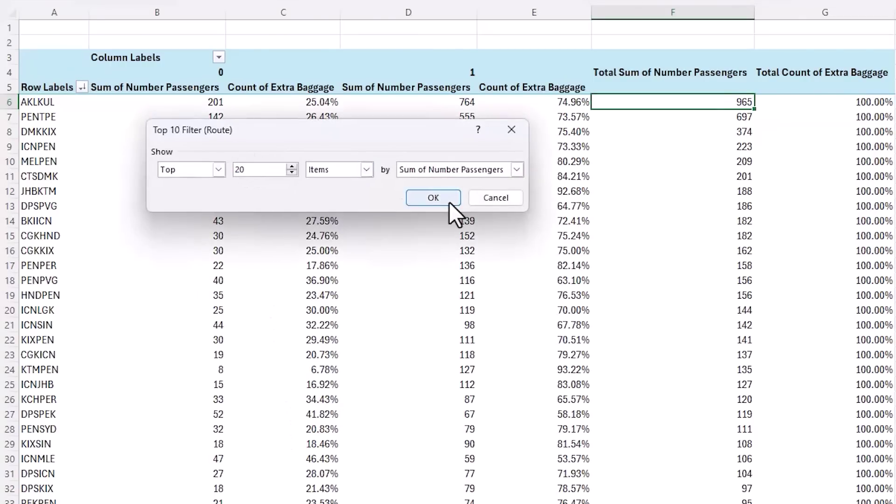
pyautogui.click(449, 203)
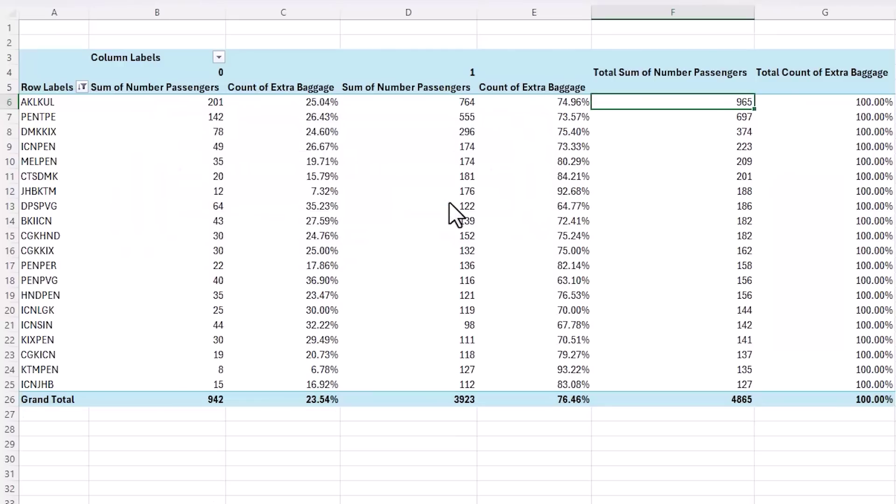
pyautogui.press('Up')
pyautogui.press('Up')
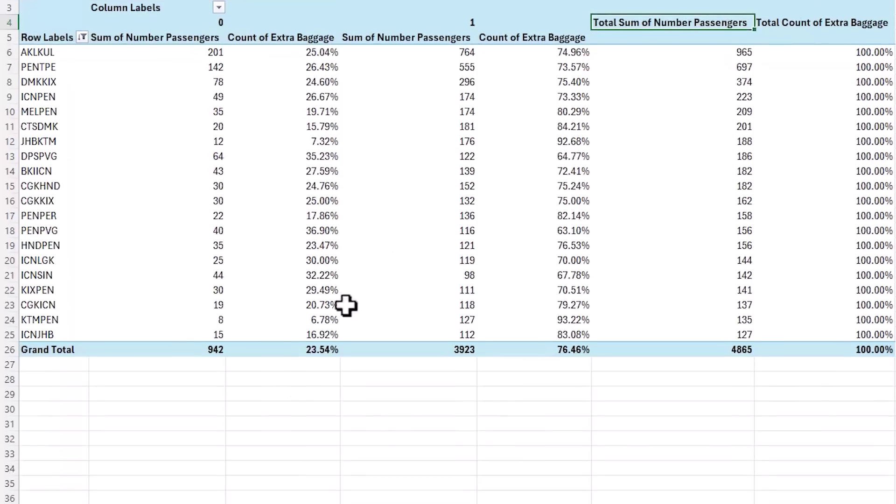
# Step: Insert a second PivotTable from the BookingData table on the existing Analysis worksheet at cell K3
pyautogui.click(166, 493)
pyautogui.click(103, 13)
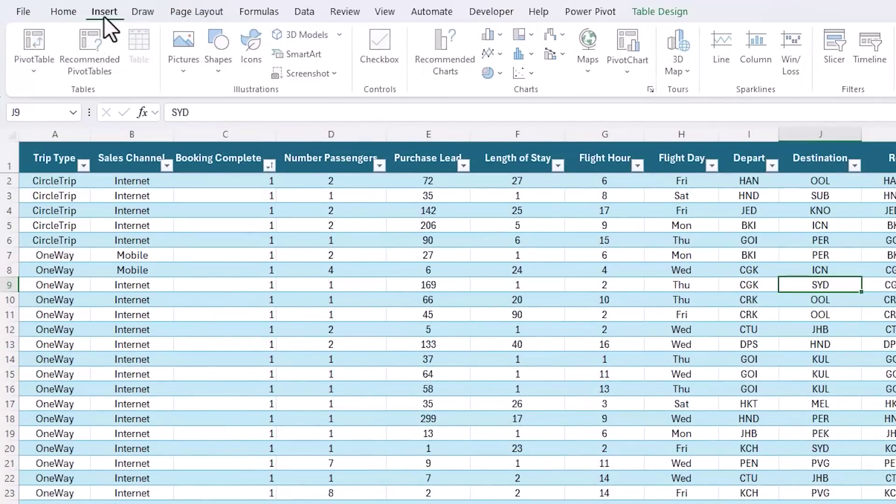
pyautogui.click(45, 36)
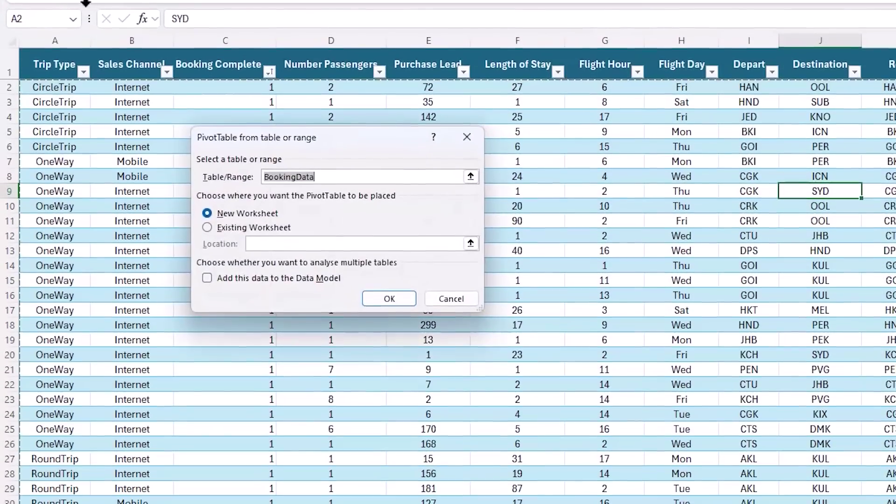
pyautogui.click(223, 223)
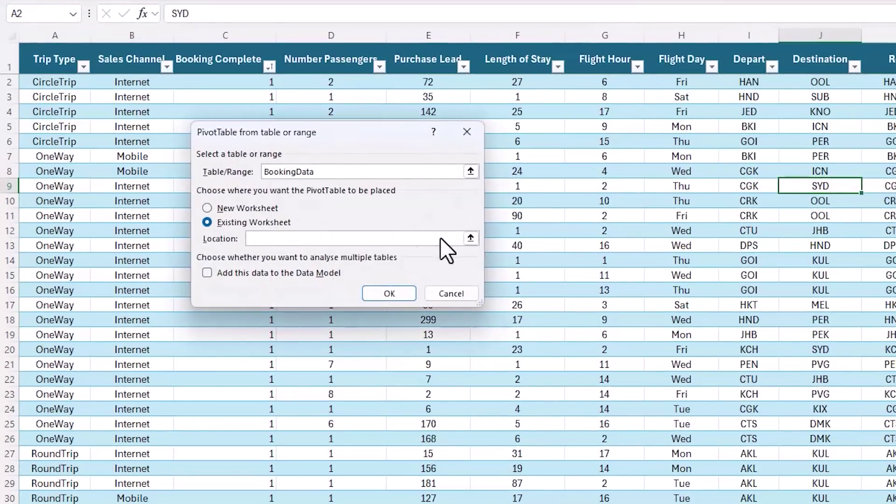
pyautogui.click(470, 239)
pyautogui.click(115, 490)
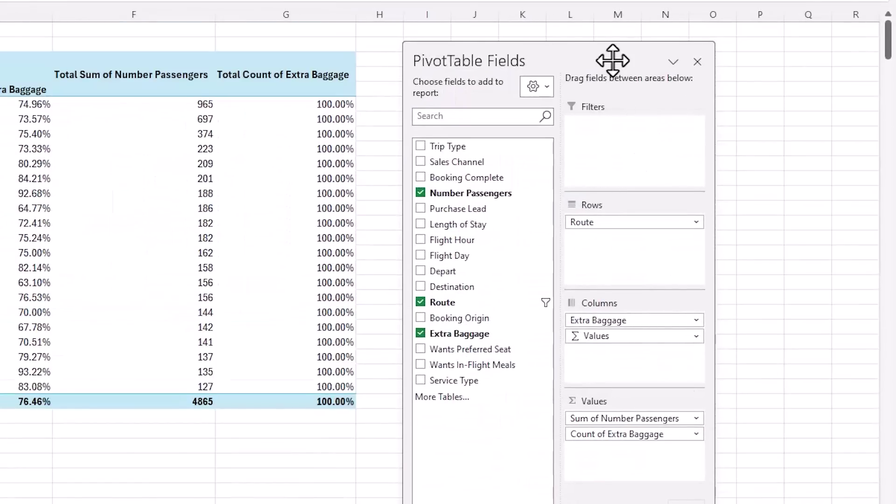
pyautogui.moveTo(610, 60); pyautogui.dragTo(9, 84)
pyautogui.click(523, 64)
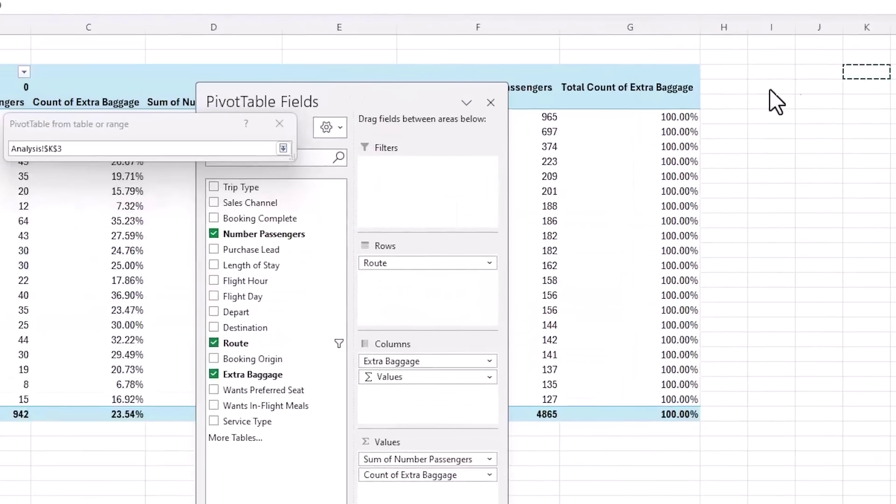
pyautogui.click(471, 155)
pyautogui.click(402, 292)
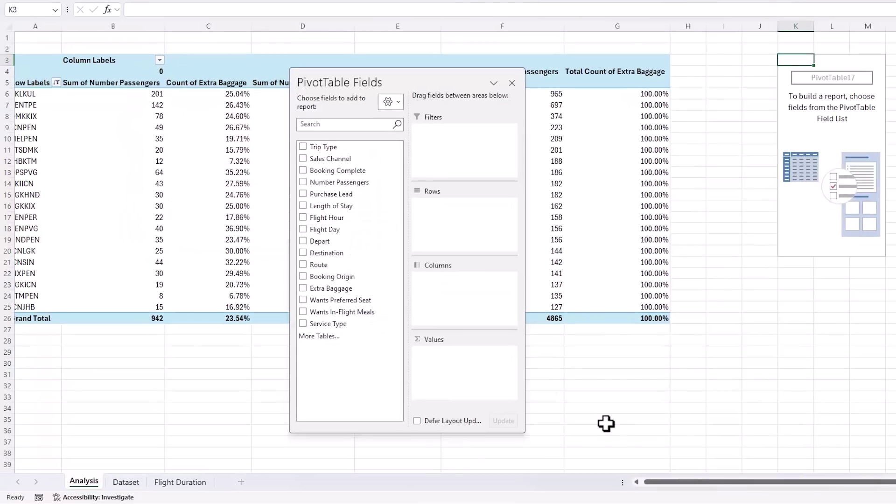
# Step: Build the new PivotTable with Flight Hour as rows, Flight Day as columns and Sum of Number Passengers as values, moving the field list clear
pyautogui.hscroll(5, 606, 424)
pyautogui.moveTo(407, 80); pyautogui.dragTo(475, 65)
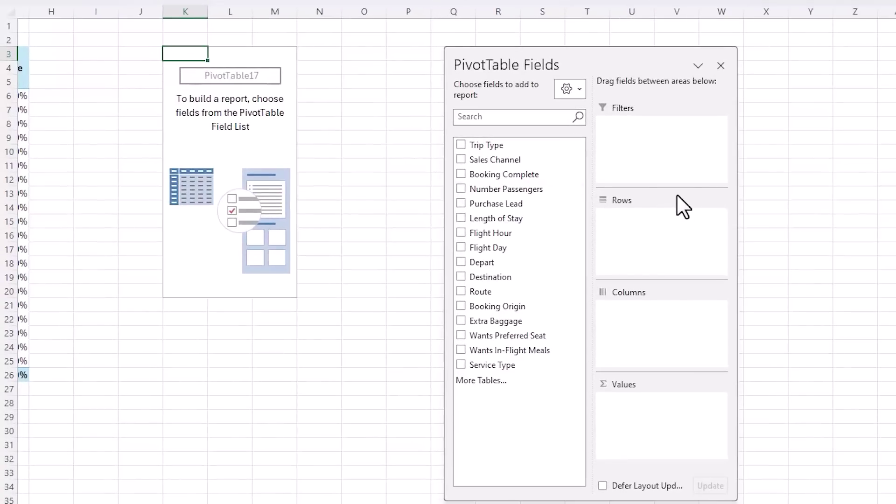
pyautogui.moveTo(517, 233); pyautogui.dragTo(687, 228)
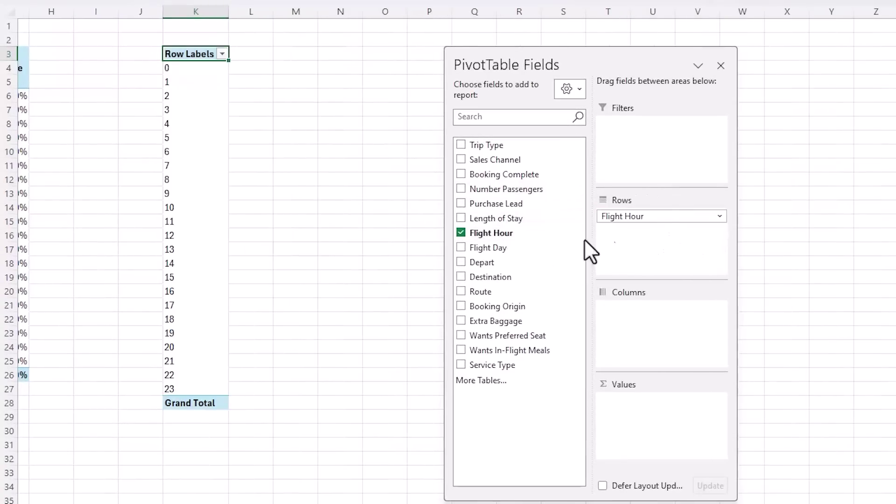
pyautogui.moveTo(514, 246); pyautogui.dragTo(668, 315)
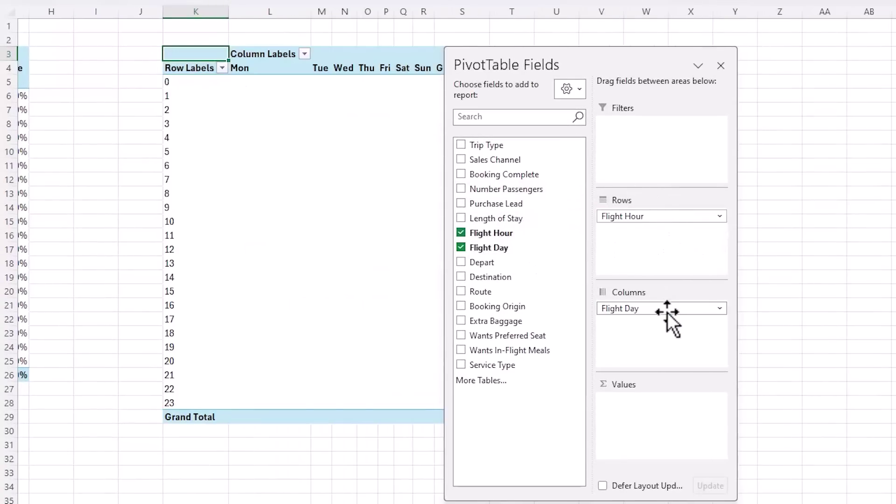
pyautogui.moveTo(527, 191); pyautogui.dragTo(640, 390)
pyautogui.moveTo(633, 56); pyautogui.dragTo(803, 56)
# Step: Apply a Green-Yellow-Red colour scale to the hourly passenger values for Monday to Sunday in L5:R28
pyautogui.moveTo(357, 82); pyautogui.dragTo(516, 402)
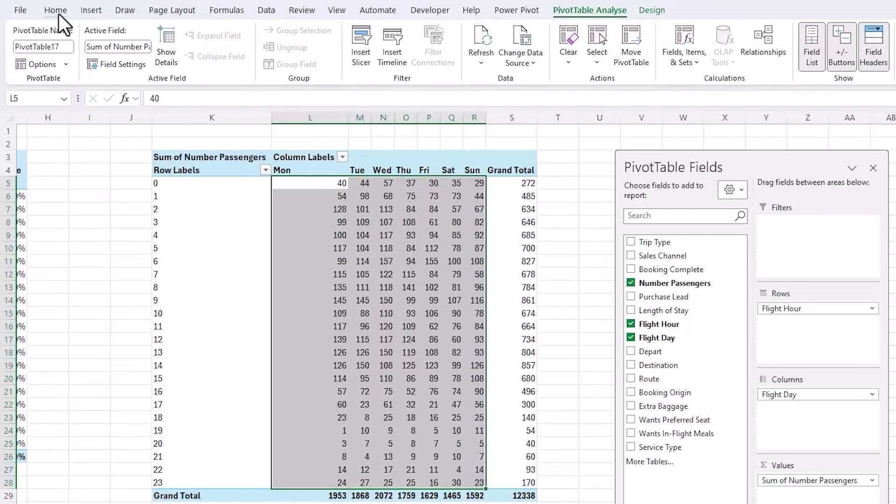
pyautogui.click(58, 11)
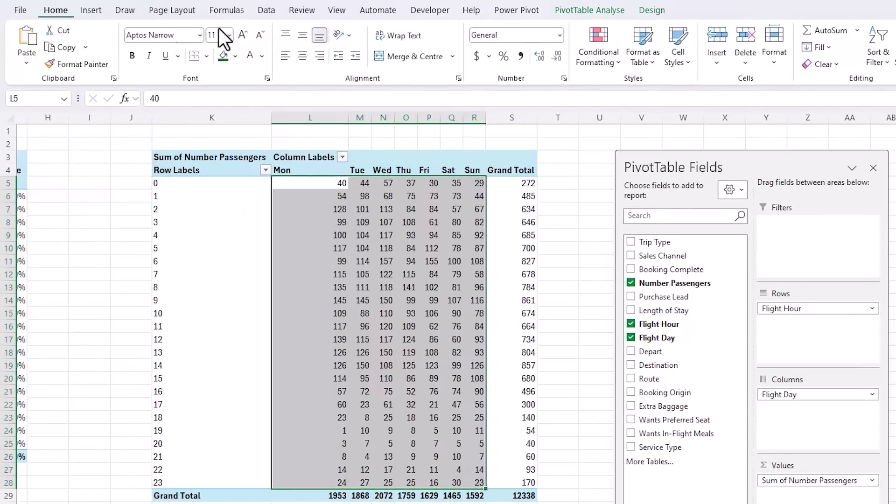
pyautogui.click(601, 62)
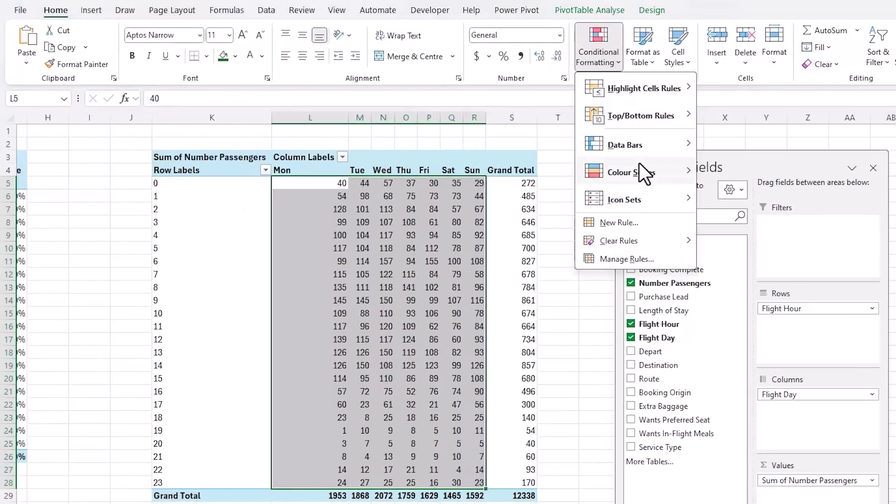
pyautogui.moveTo(640, 164)
pyautogui.click(706, 177)
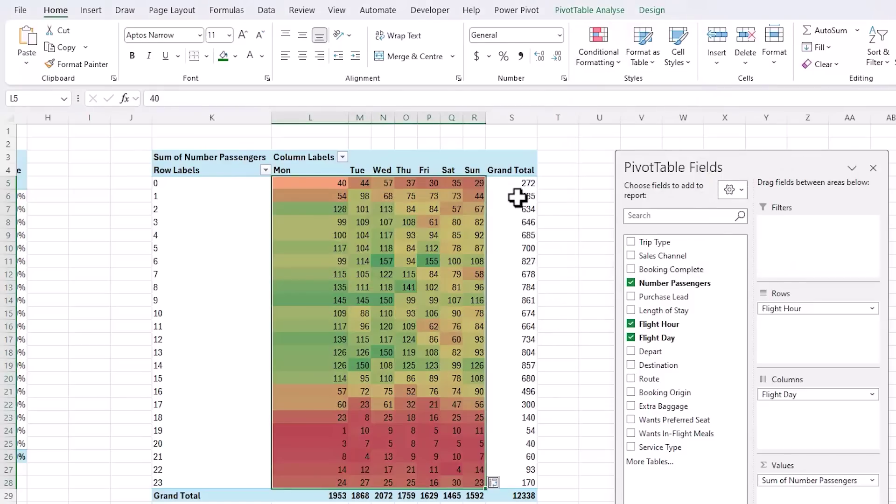
# Step: Apply a separate Green-Yellow-Red colour scale to the hourly values in the Grand Total column, S5:S28
pyautogui.moveTo(512, 185); pyautogui.dragTo(515, 484)
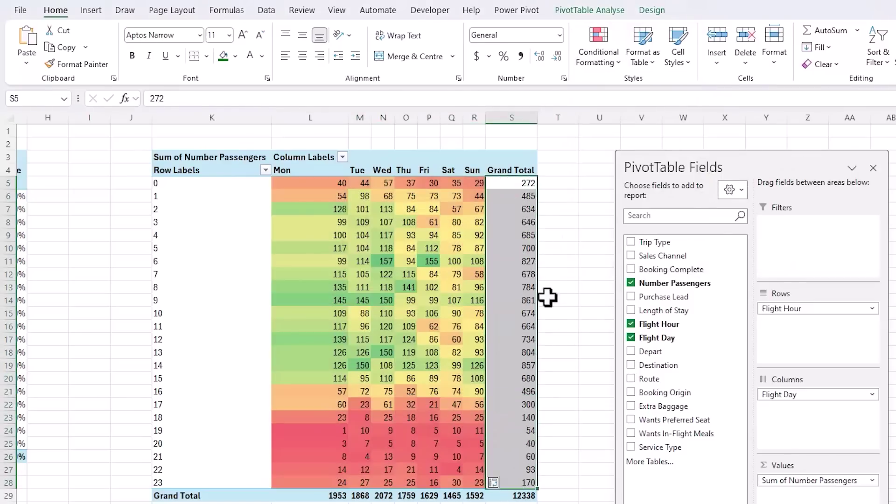
pyautogui.click(590, 68)
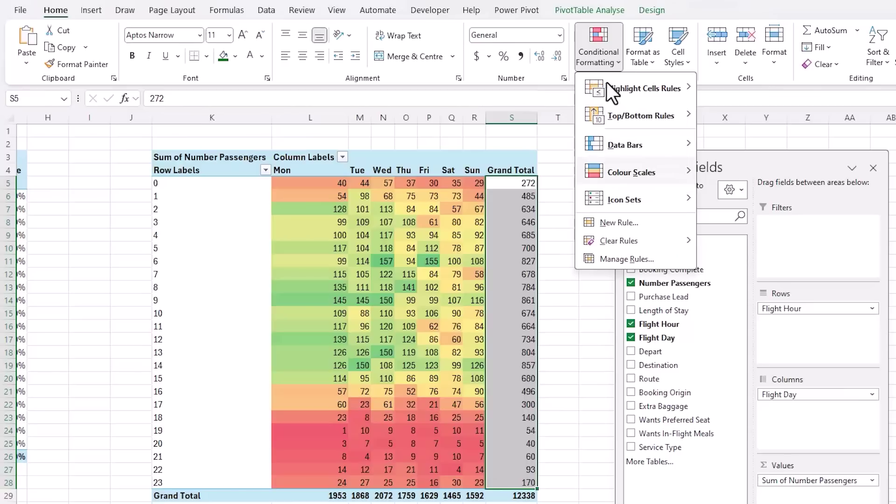
pyautogui.moveTo(677, 172)
pyautogui.click(712, 172)
# Step: Apply a Green-Yellow-Red colour scale to the daily grand totals in L29:R29 and check the totals for the busiest day and hours
pyautogui.moveTo(332, 494); pyautogui.dragTo(467, 494)
pyautogui.click(593, 66)
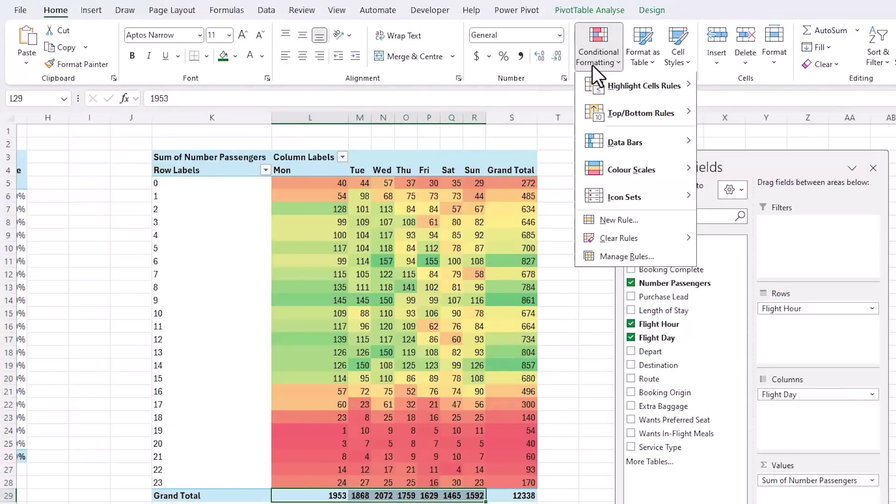
pyautogui.moveTo(617, 172)
pyautogui.click(717, 172)
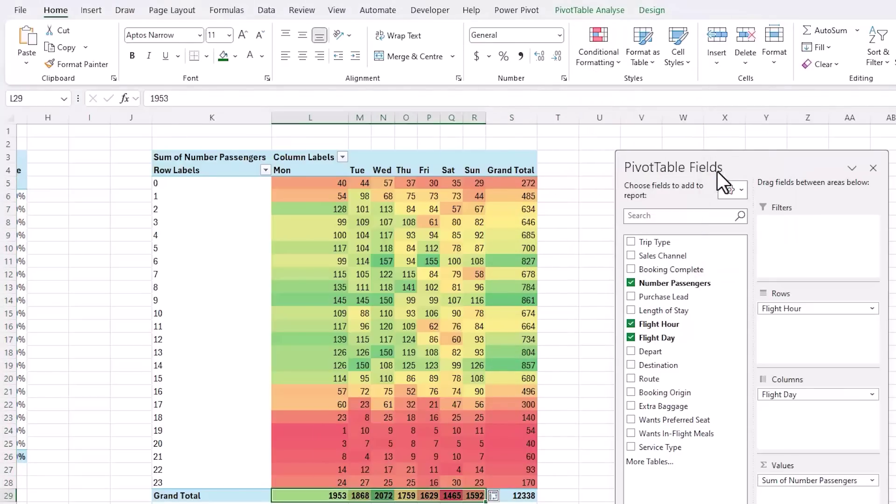
pyautogui.scroll(-1, 392, 452)
pyautogui.click(393, 452)
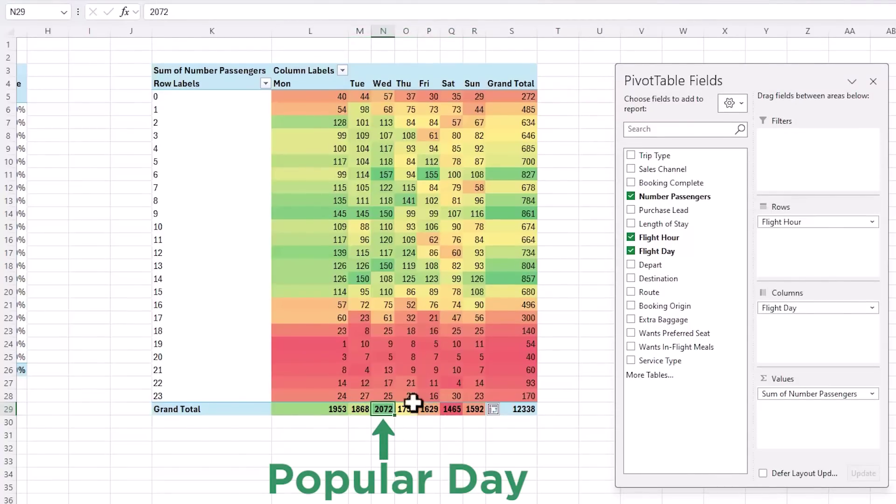
pyautogui.moveTo(511, 176); pyautogui.dragTo(509, 279)
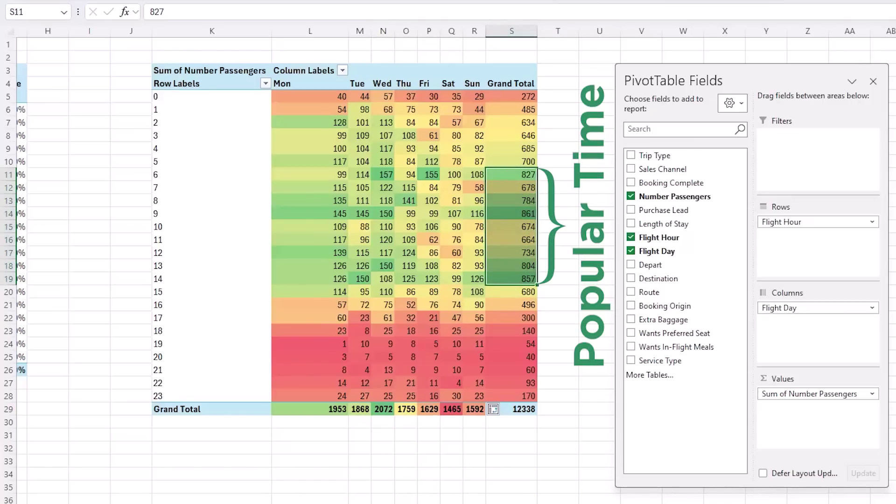
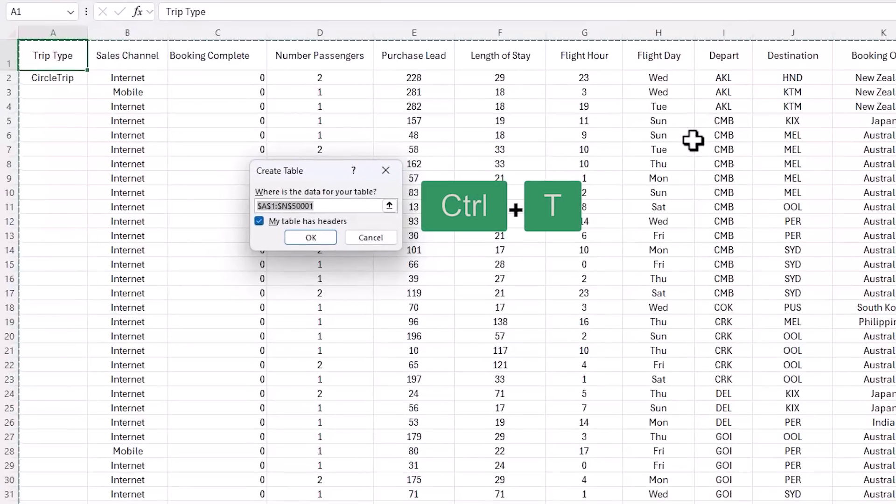
# Step: Convert the dataset $A$1:$N$50001 into a table with headers and name it BookingData
pyautogui.click(293, 239)
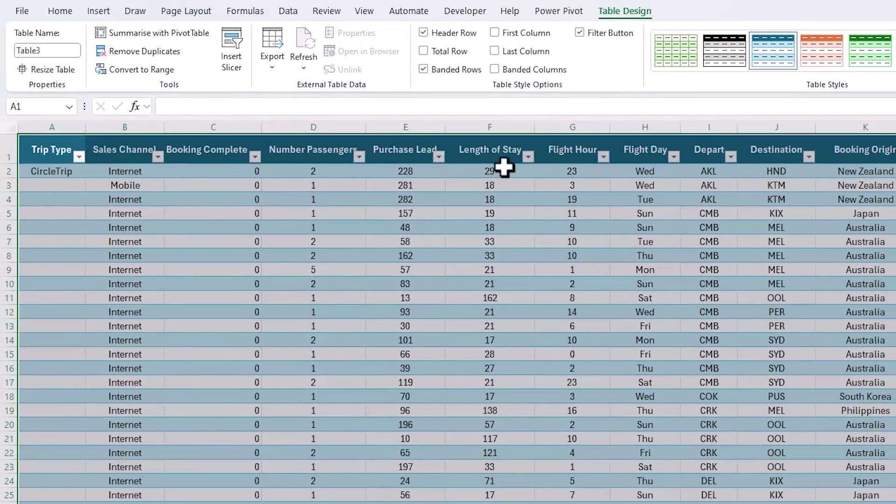
pyautogui.click(54, 52)
pyautogui.write('BookingData')
pyautogui.press('Return')
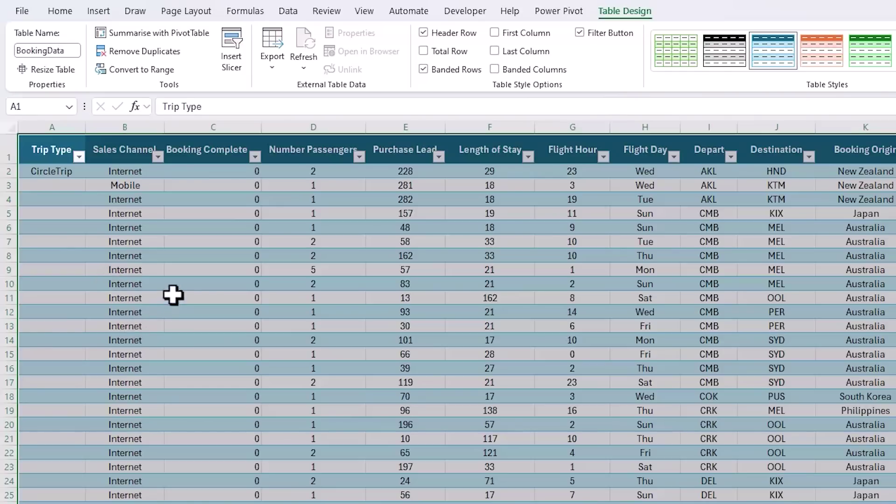
# Step: Load the BookingData table into Power Query and fill the Trip Type values down over the null rows
pyautogui.click(289, 12)
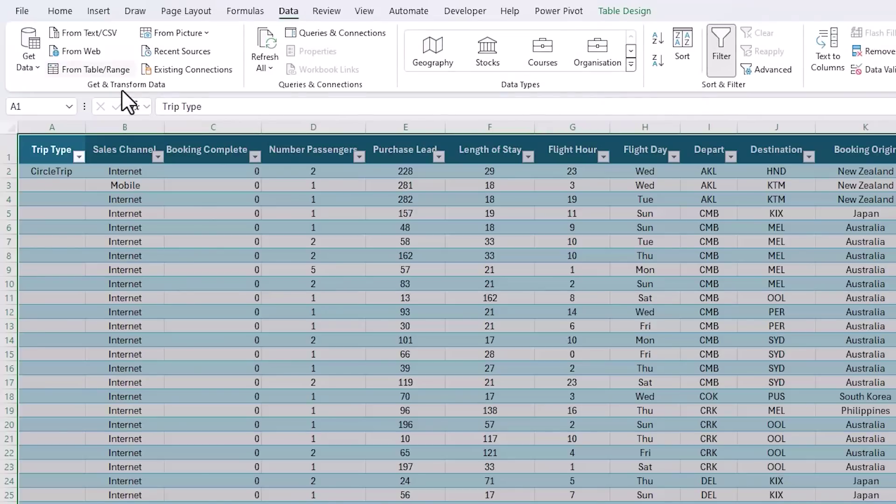
pyautogui.click(77, 74)
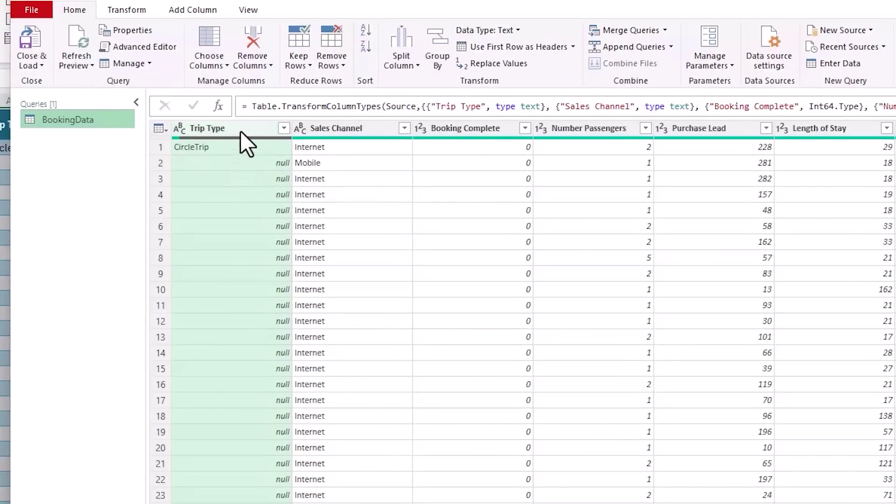
pyautogui.click(144, 13)
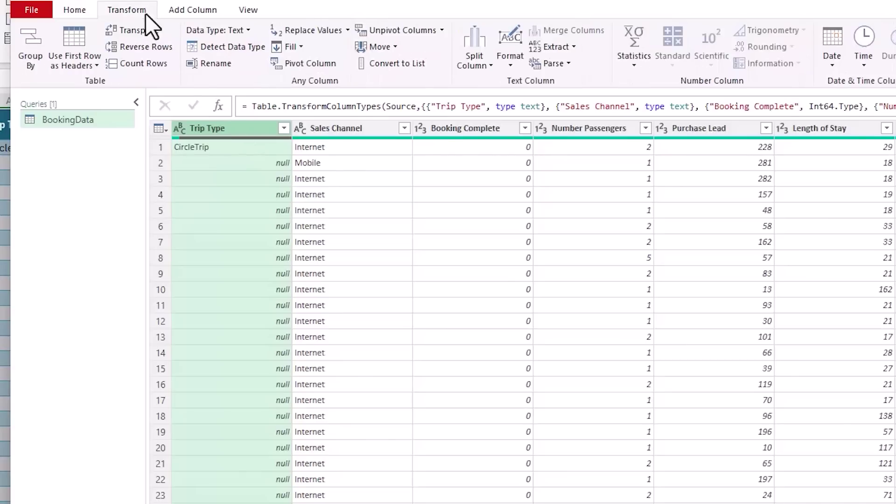
pyautogui.click(293, 46)
pyautogui.click(321, 68)
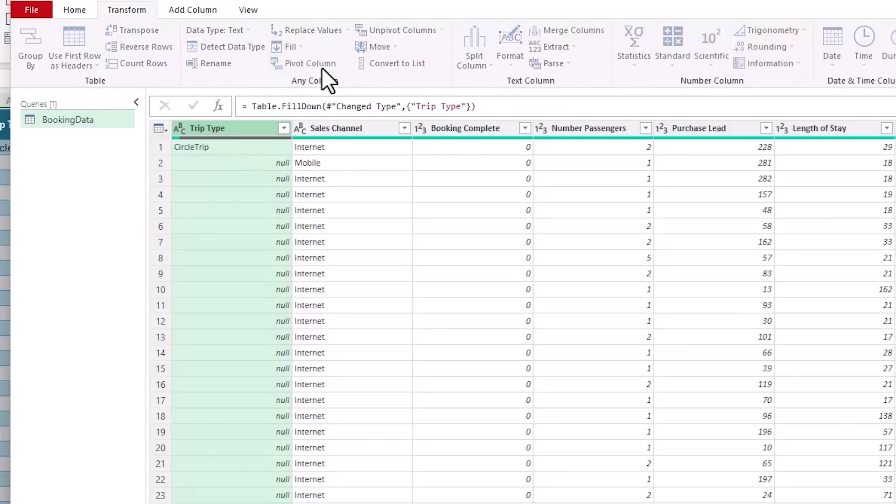
# Step: Filter the Booking Complete column to keep only rows with the value 1
pyautogui.click(470, 134)
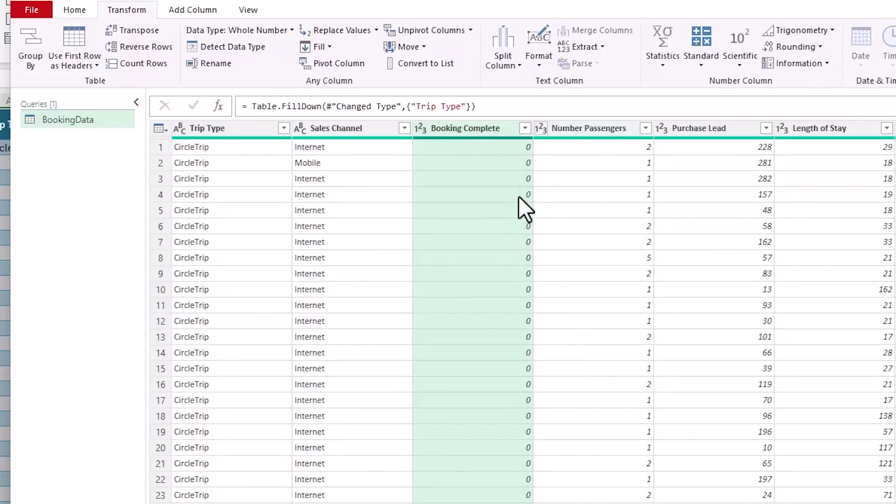
pyautogui.click(525, 128)
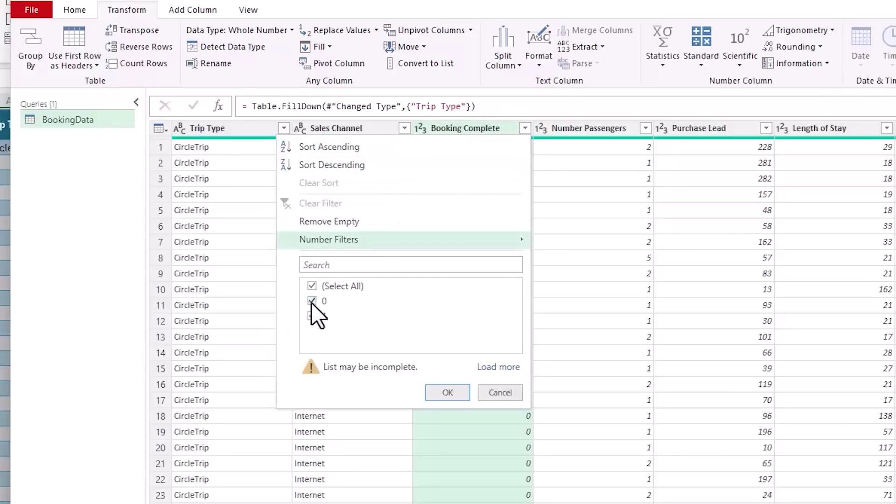
pyautogui.click(312, 301)
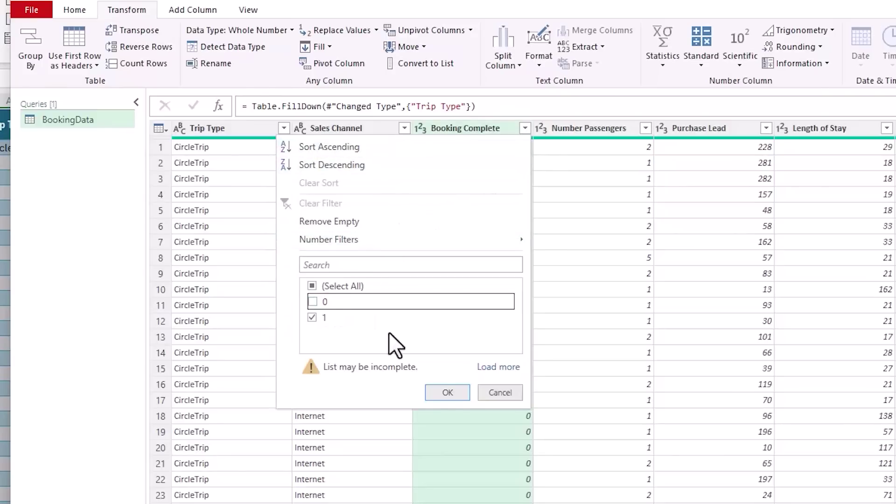
pyautogui.click(446, 392)
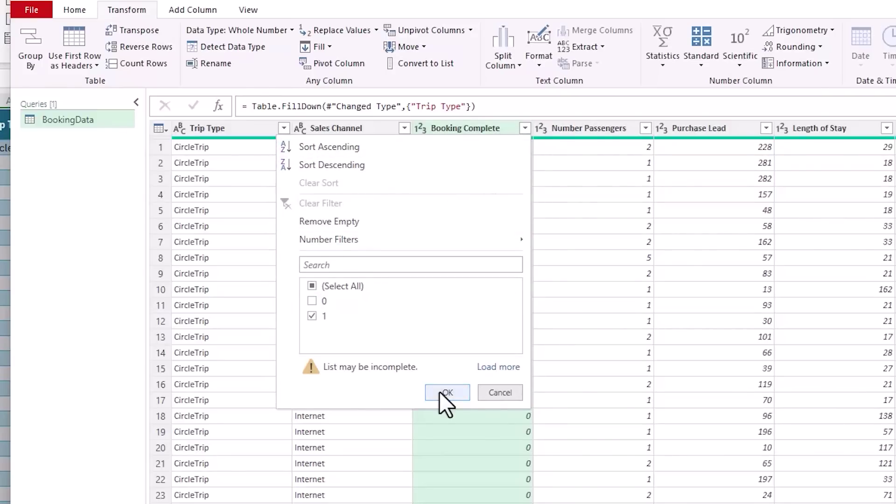
# Step: Add a Route column that merges Depart and Destination without a separator, and place it directly after Destination
pyautogui.hscroll(10, 523, 313)
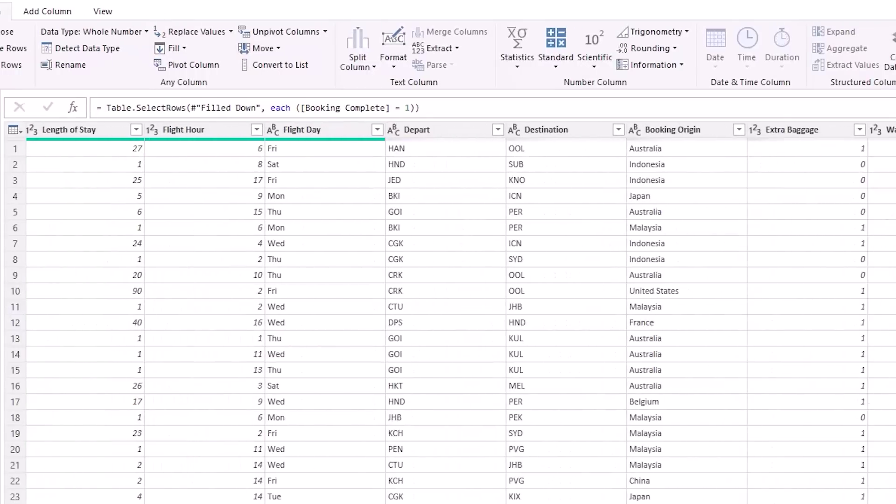
pyautogui.hscroll(3, 462, 312)
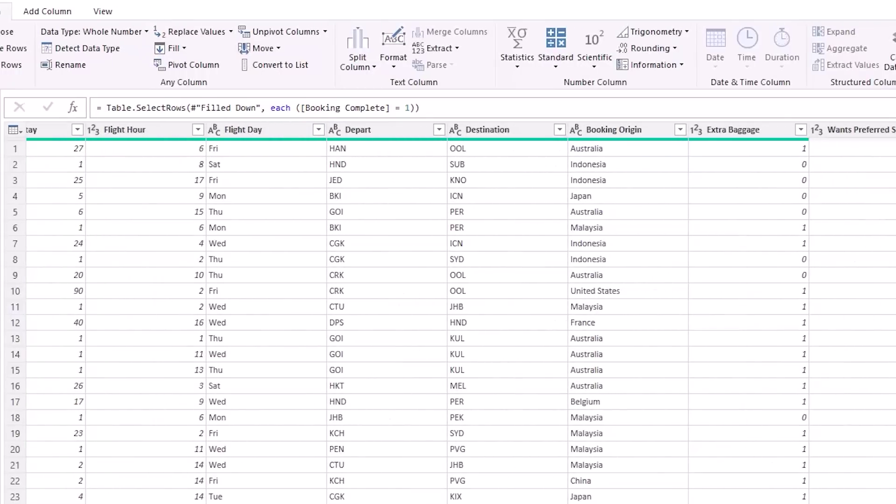
pyautogui.click(386, 130)
pyautogui.click(521, 129)
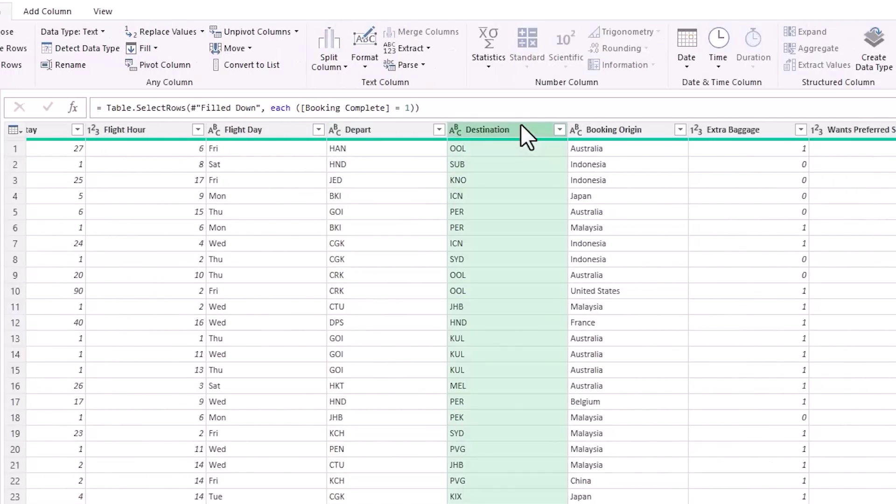
pyautogui.click(419, 130)
pyautogui.keyDown('ctrl'); pyautogui.click(486, 130); pyautogui.keyUp('ctrl')
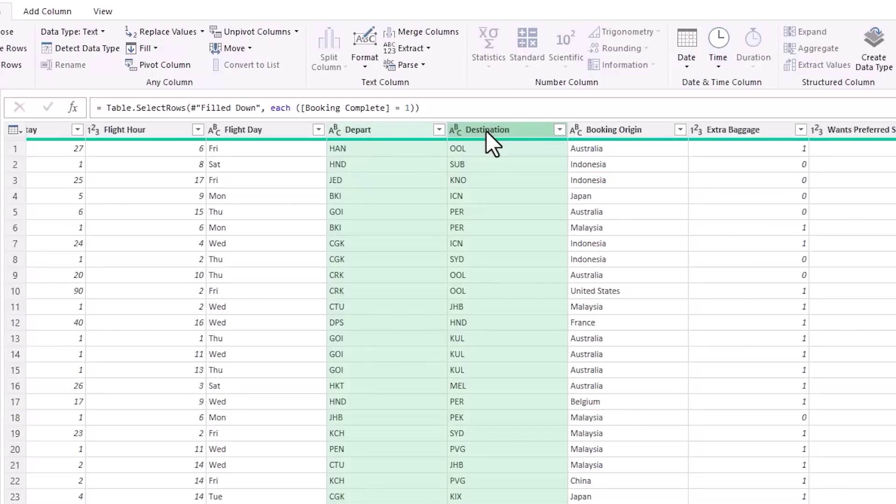
pyautogui.click(74, 13)
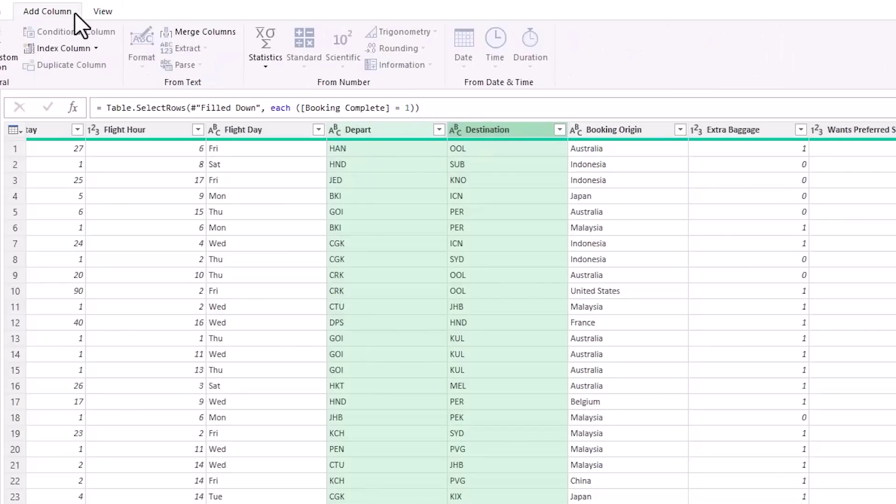
pyautogui.click(206, 34)
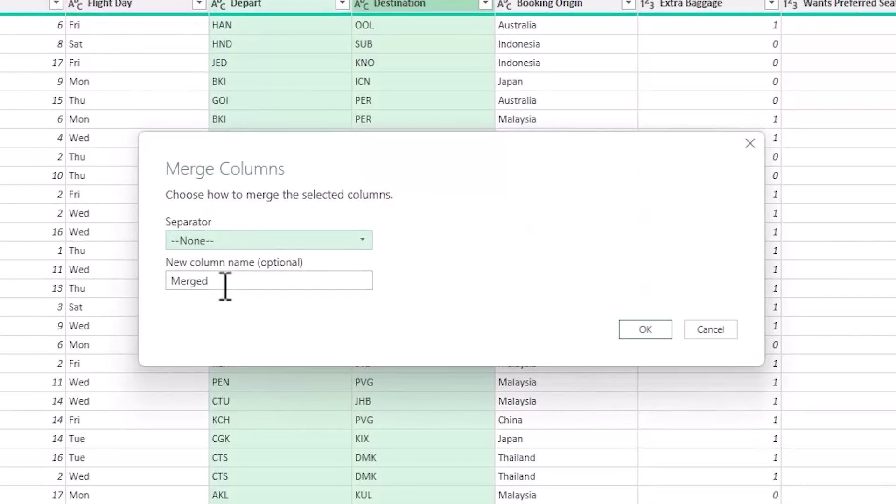
pyautogui.doubleClick(335, 361)
pyautogui.write('Route')
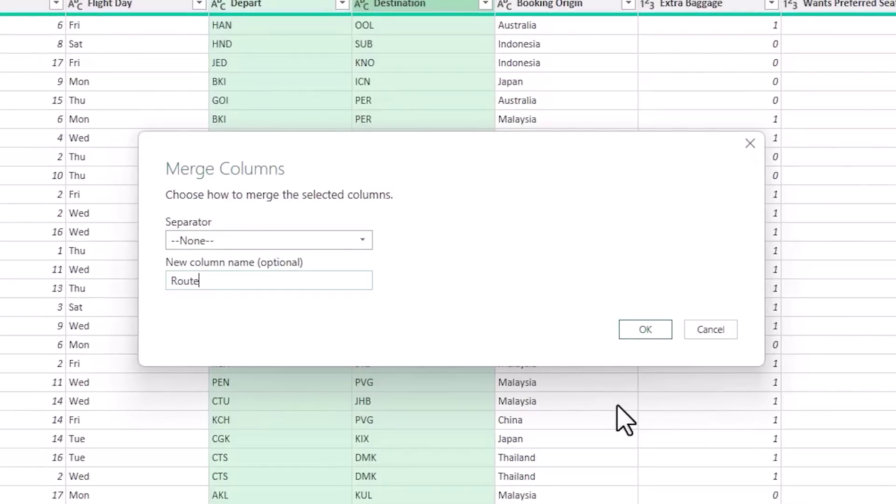
pyautogui.click(653, 329)
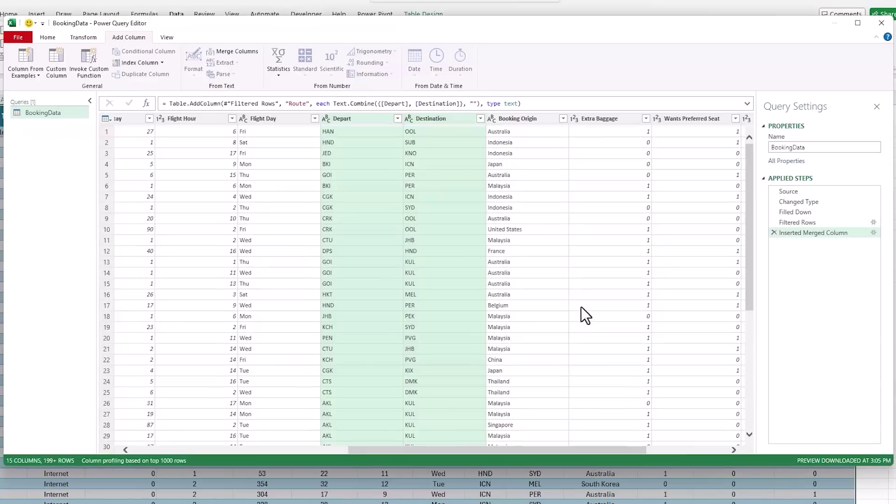
pyautogui.moveTo(521, 448); pyautogui.dragTo(646, 402)
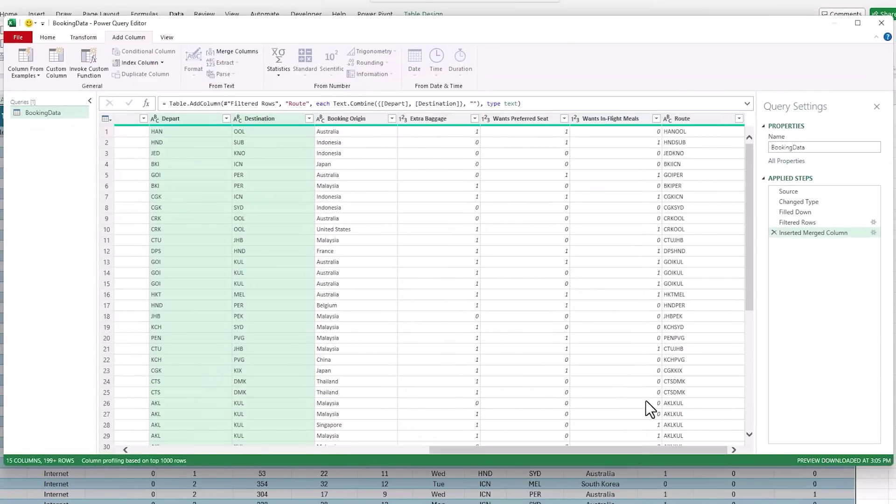
pyautogui.moveTo(691, 119); pyautogui.dragTo(352, 124)
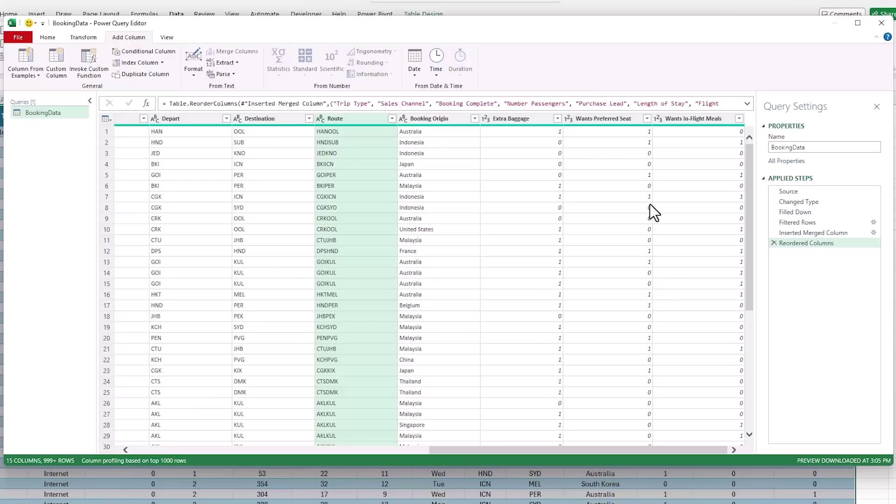
# Step: Add a column that sums Extra Baggage, Wants Preferred Seat and Wants In-Flight Meals
pyautogui.press('shift')
pyautogui.click(539, 120)
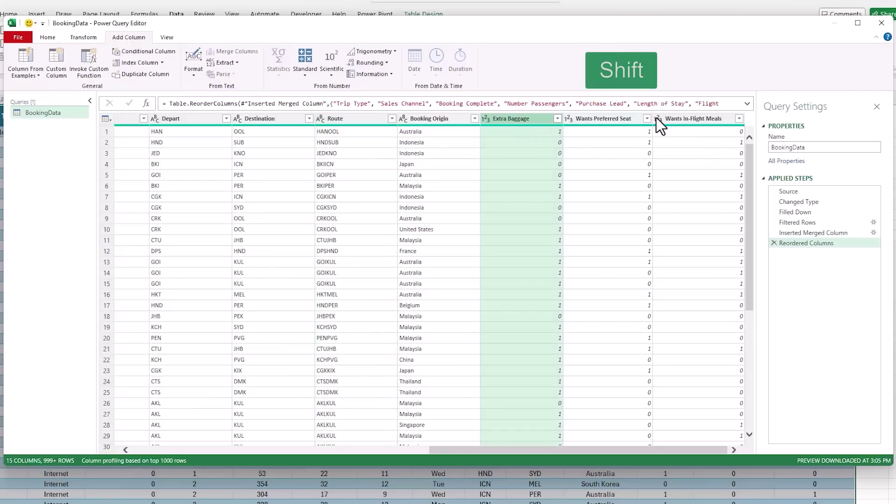
pyautogui.keyDown('shift'); pyautogui.click(687, 118); pyautogui.keyUp('shift')
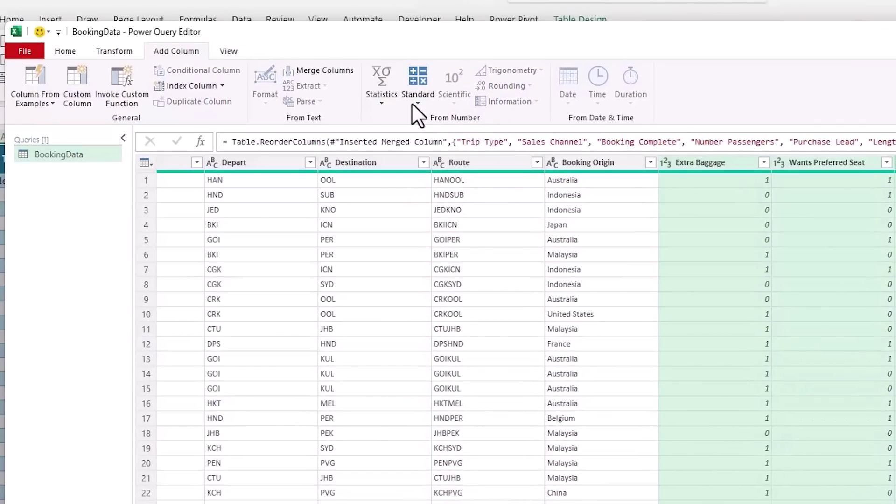
pyautogui.click(414, 103)
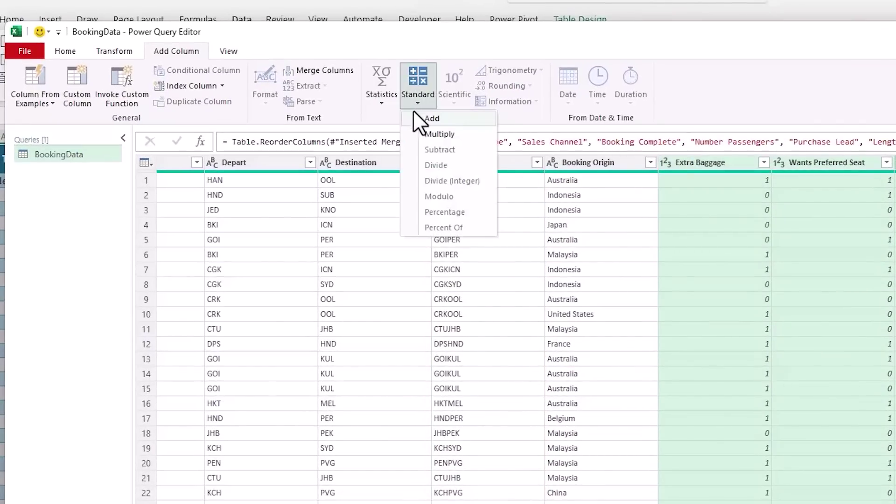
pyautogui.click(420, 119)
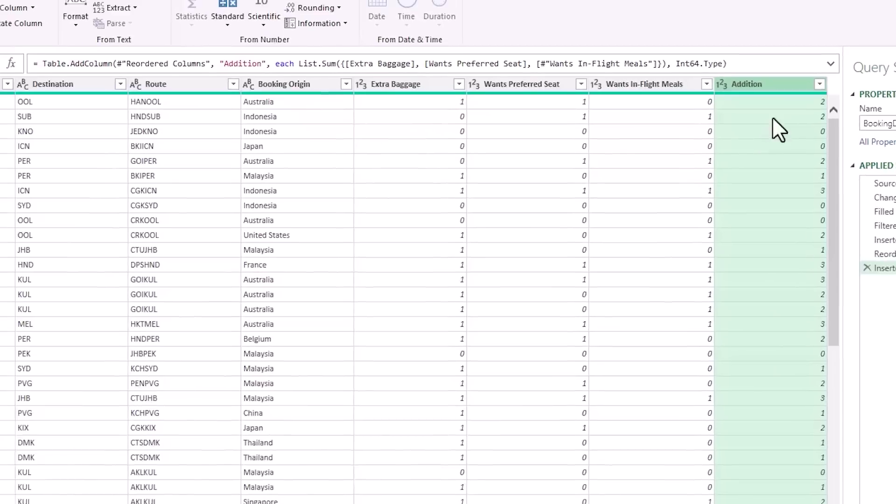
# Step: Wrap the Addition column's List.Sum formula in an if that returns "Premium" when the sum is >0, else "Standard"
pyautogui.click(688, 15)
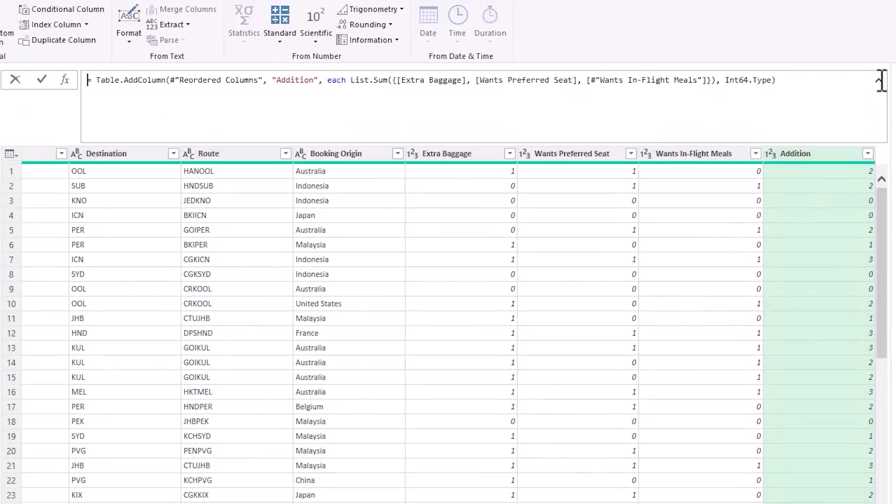
pyautogui.click(351, 80)
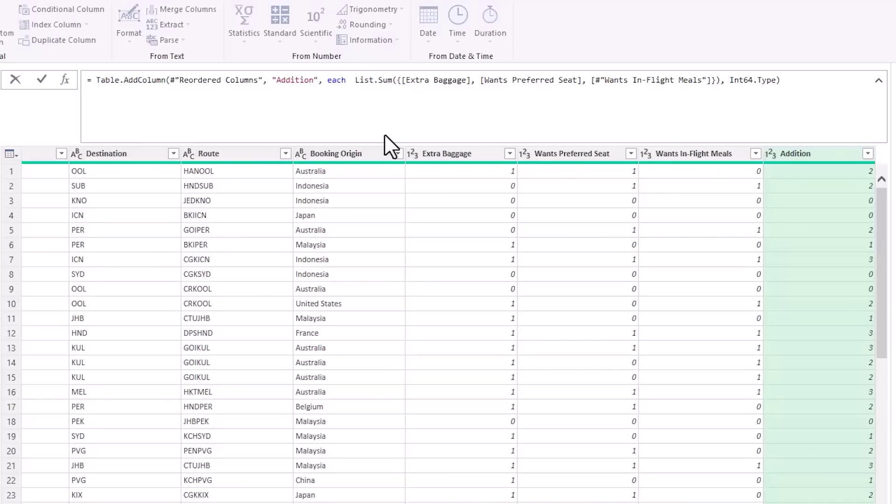
pyautogui.keyDown('shift'); pyautogui.click(720, 79); pyautogui.keyUp('shift')
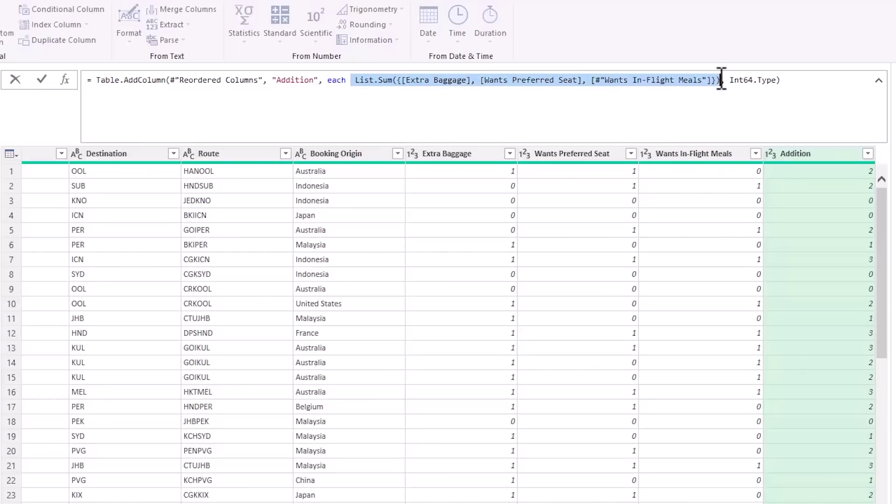
pyautogui.click(358, 81)
pyautogui.write('if')
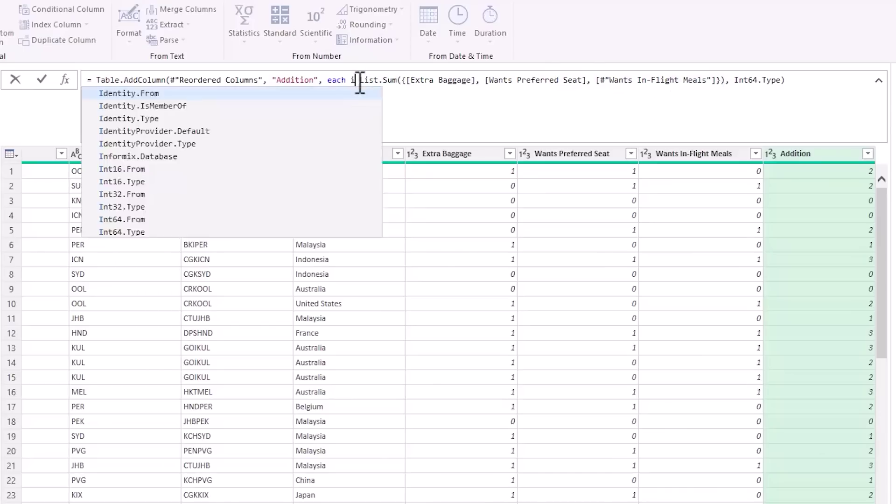
pyautogui.click(728, 80)
pyautogui.write('>0 th')
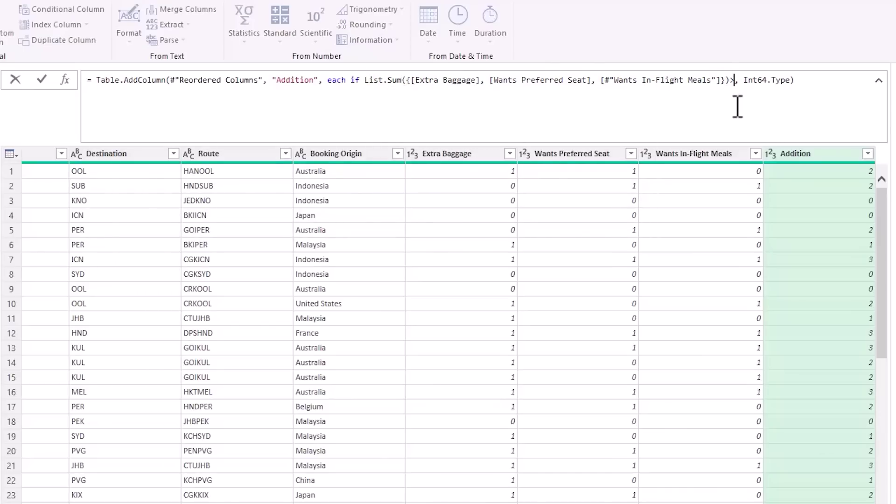
pyautogui.write('en "')
pyautogui.write('Premium')
pyautogui.write('" else ')
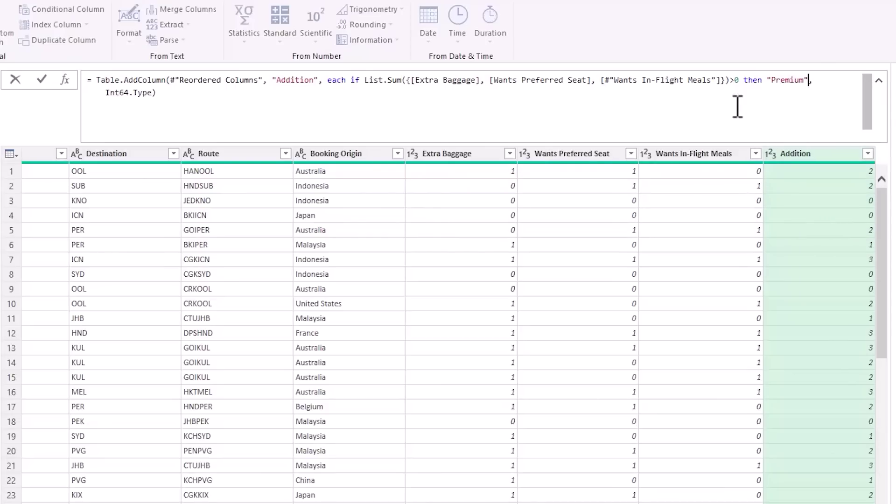
pyautogui.write('"Standard"')
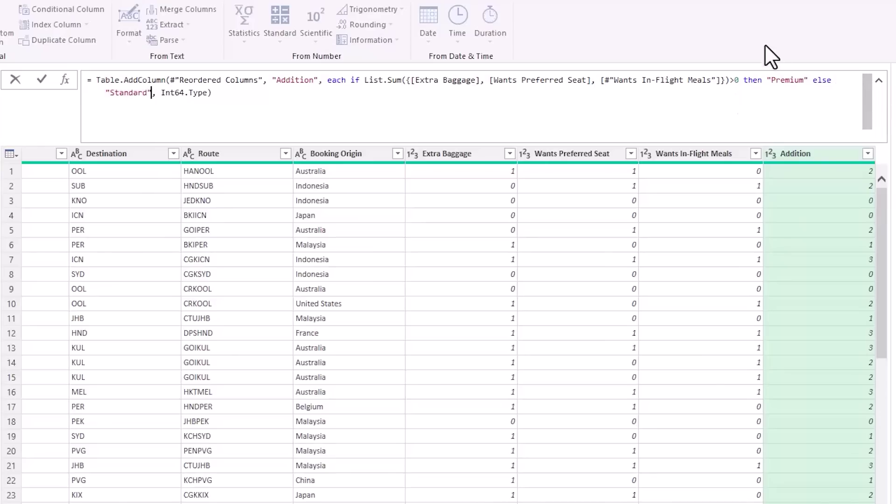
# Step: Replace Int64.Type with type text in the Addition column's formula and apply it
pyautogui.moveTo(161, 94); pyautogui.dragTo(207, 96)
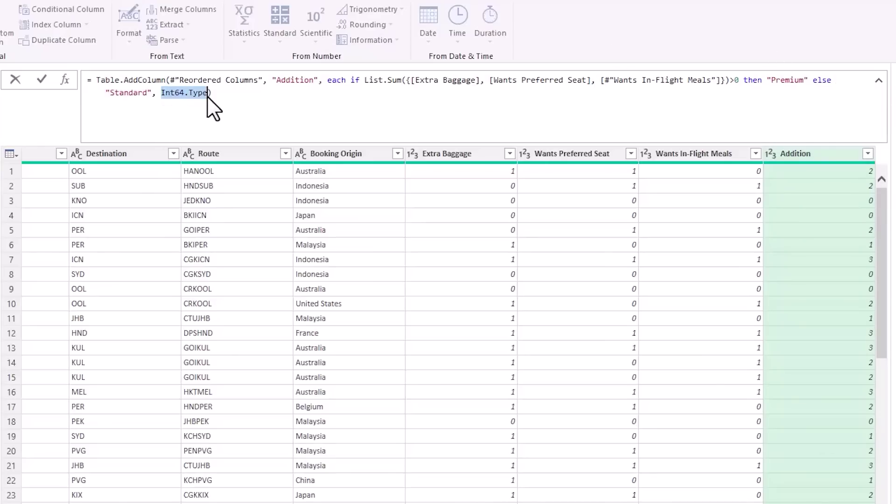
pyautogui.write('type text')
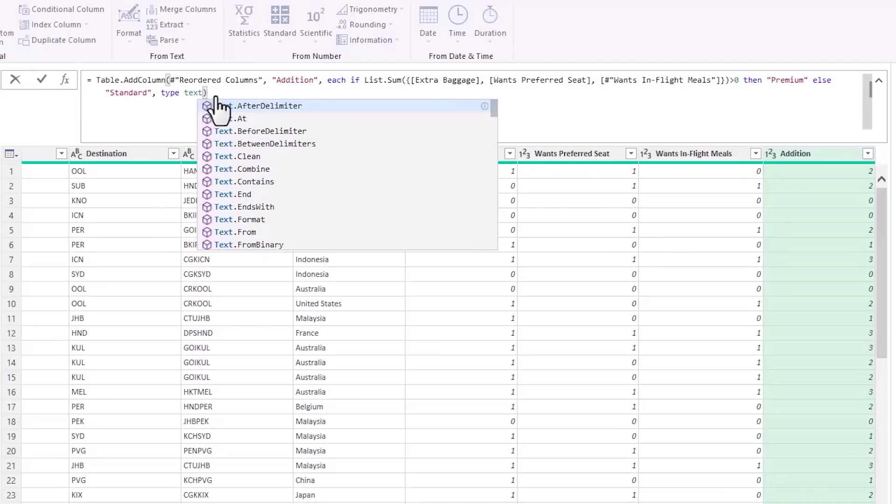
pyautogui.press('Escape')
pyautogui.press('Return')
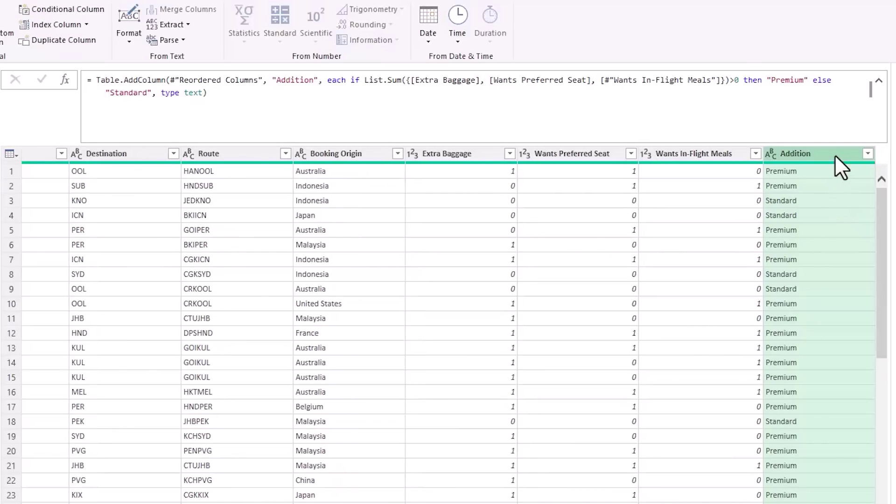
# Step: Rename the Addition column to Service Type within its Table.AddColumn formula
pyautogui.doubleClick(299, 81)
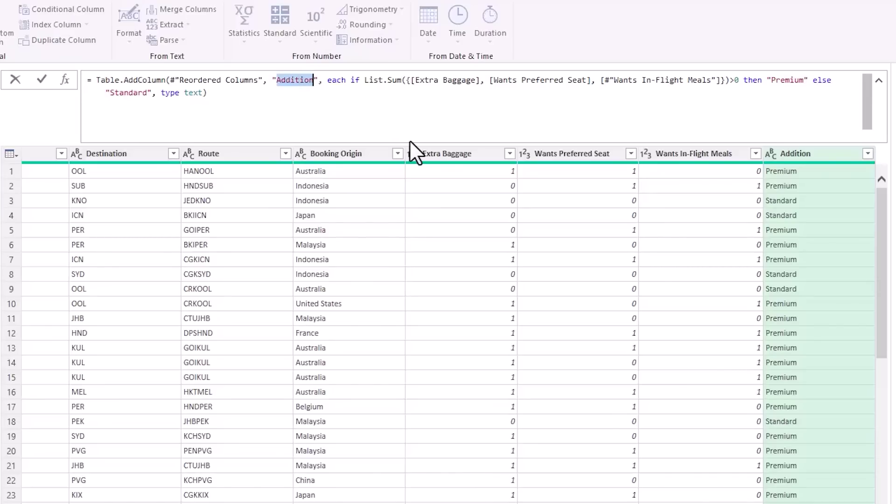
pyautogui.write('Service Type')
pyautogui.press('Return')
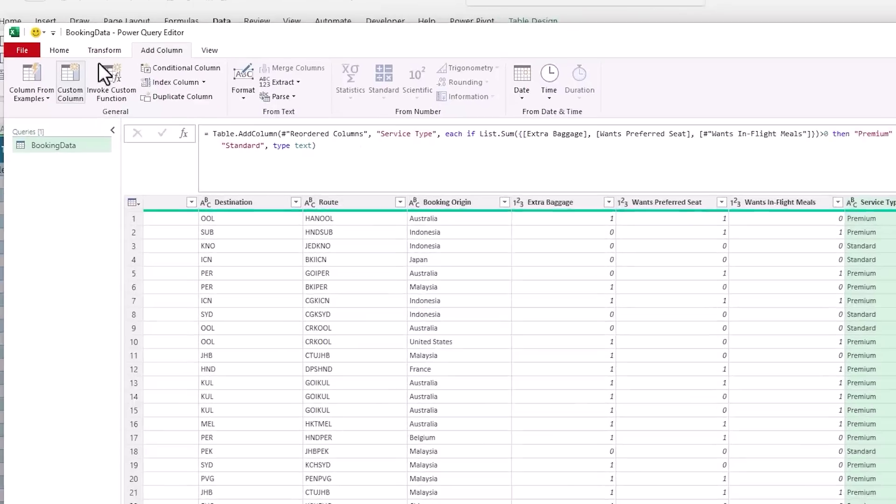
# Step: Close the query editor and load BookingData as a connection only, adding it to the data model
pyautogui.click(47, 39)
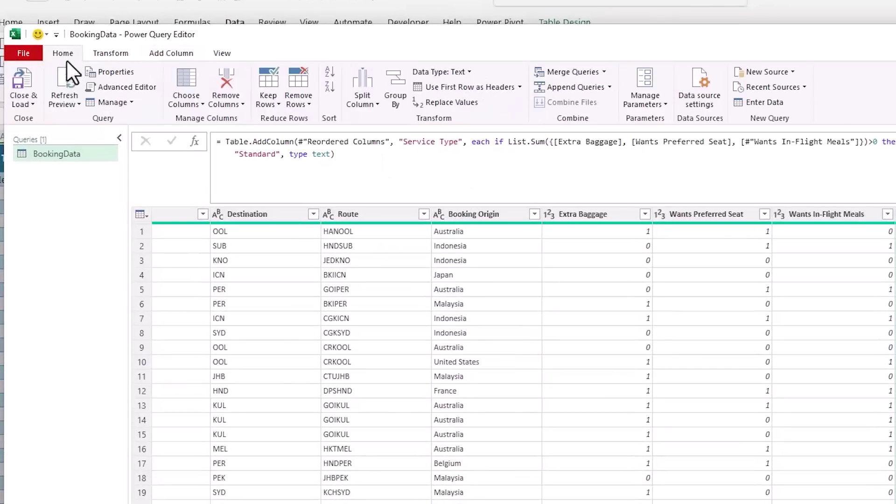
pyautogui.click(34, 104)
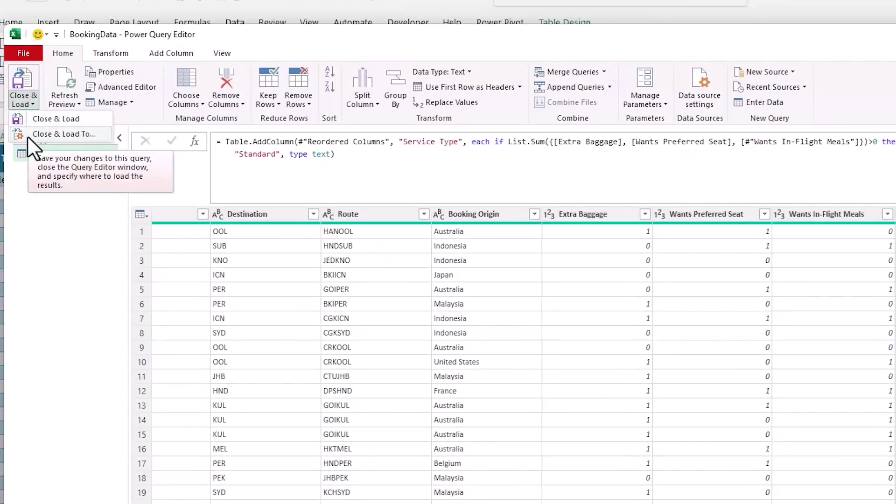
pyautogui.click(28, 136)
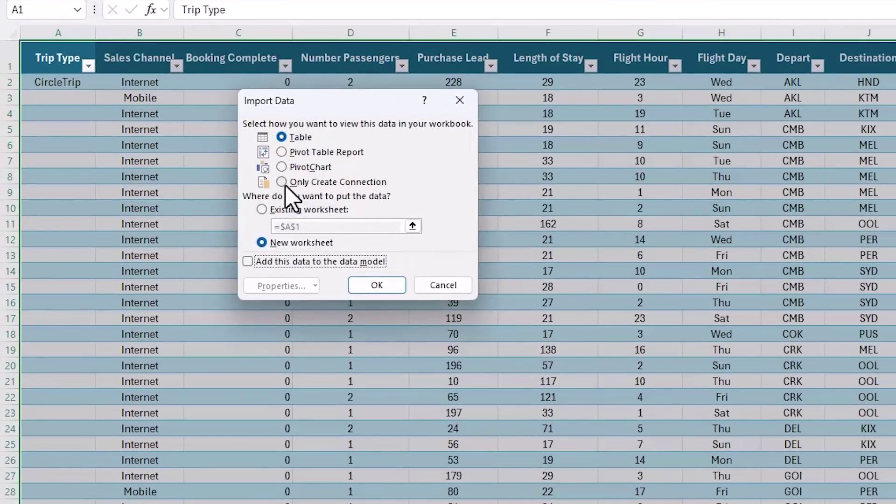
pyautogui.click(282, 182)
pyautogui.click(248, 262)
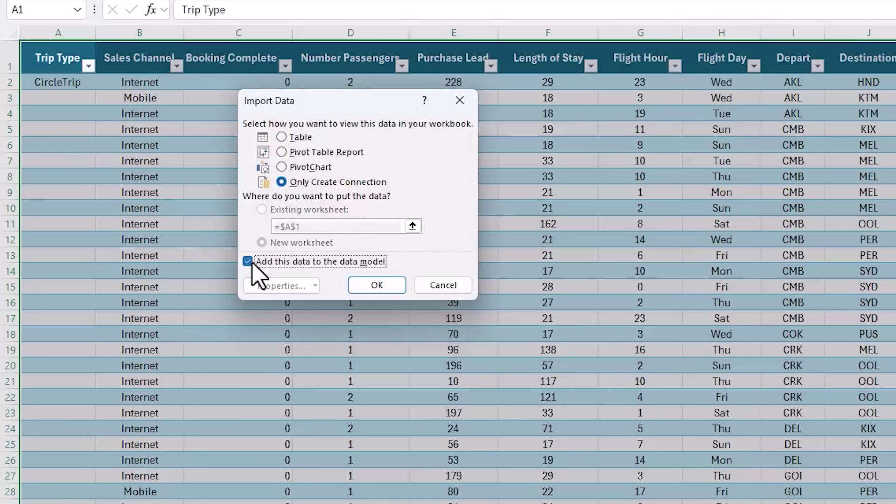
pyautogui.click(358, 286)
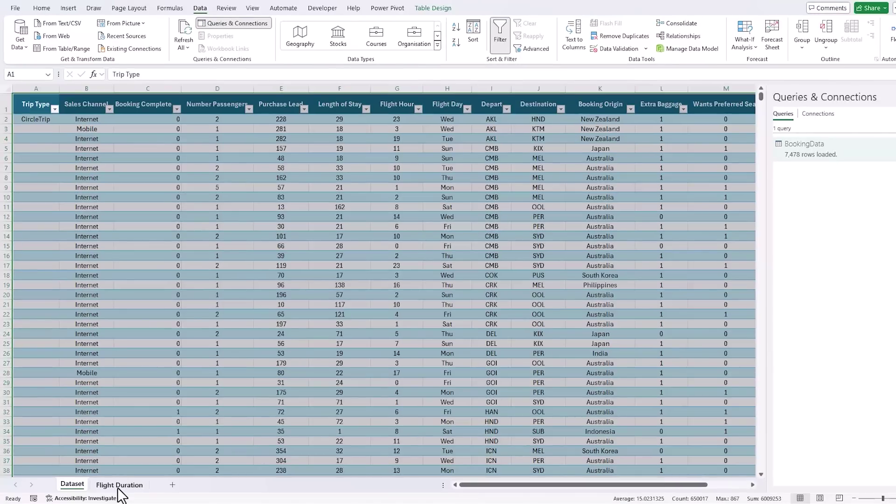
# Step: Create a query from the table on the Flight Duration sheet and load it as a connection only, added to the data model
pyautogui.click(119, 485)
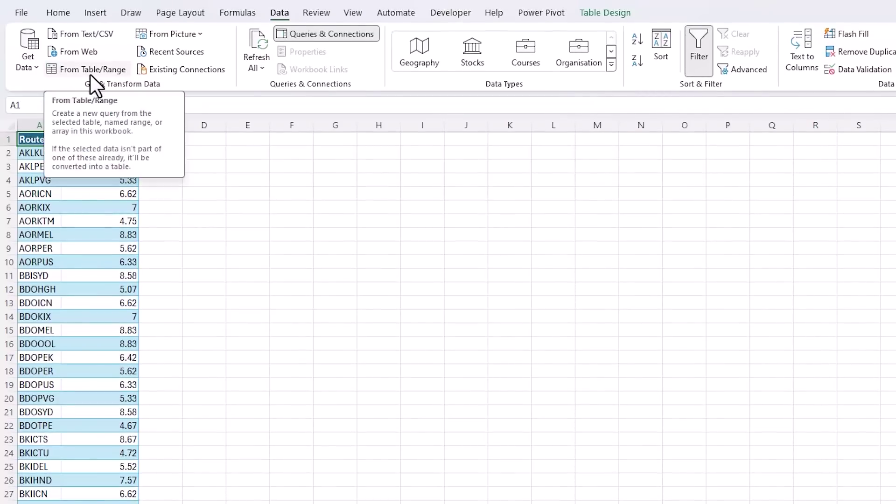
pyautogui.click(91, 76)
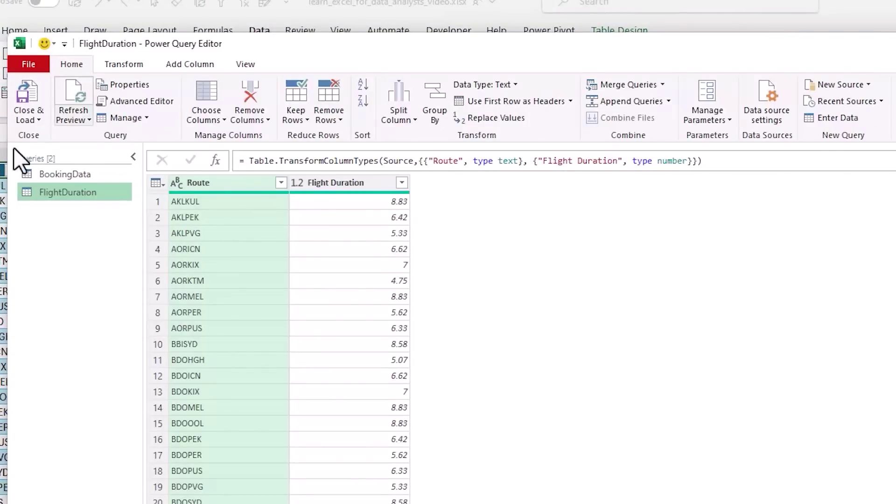
pyautogui.click(39, 120)
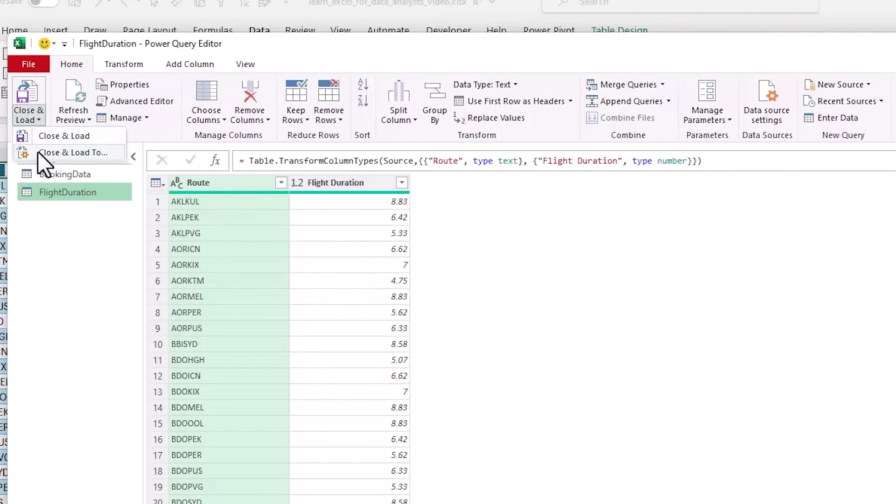
pyautogui.click(38, 151)
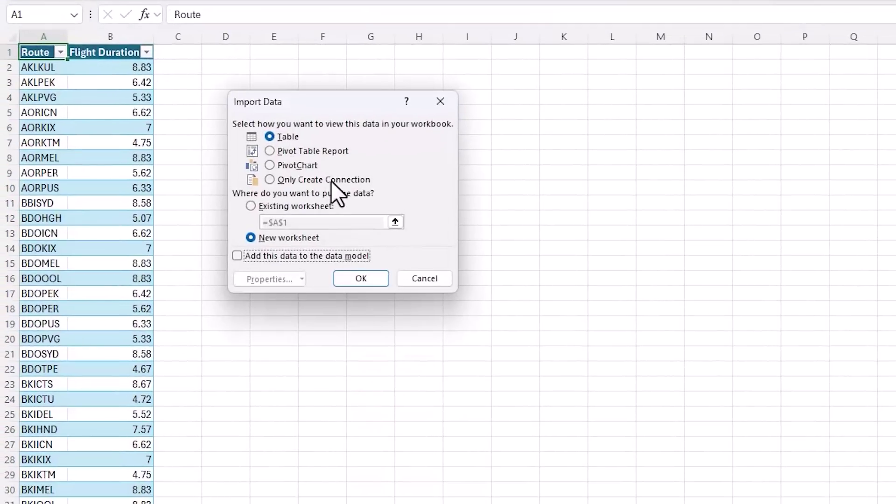
pyautogui.click(327, 186)
pyautogui.click(248, 257)
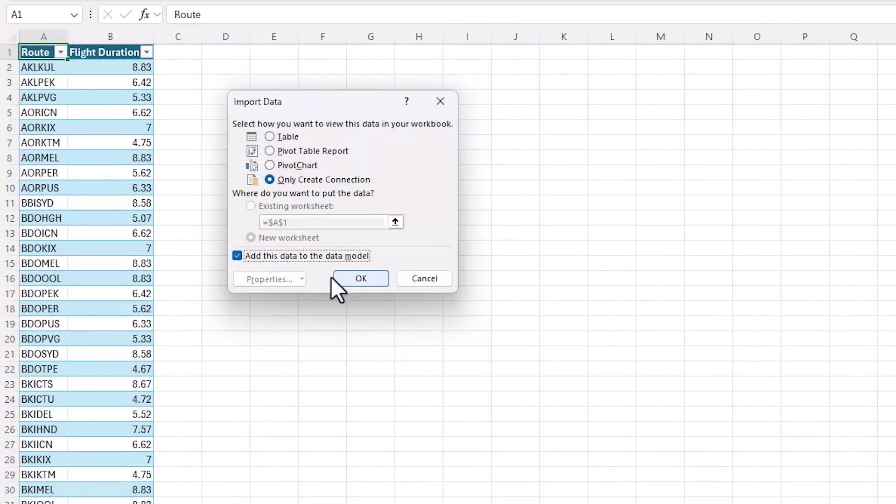
pyautogui.click(343, 279)
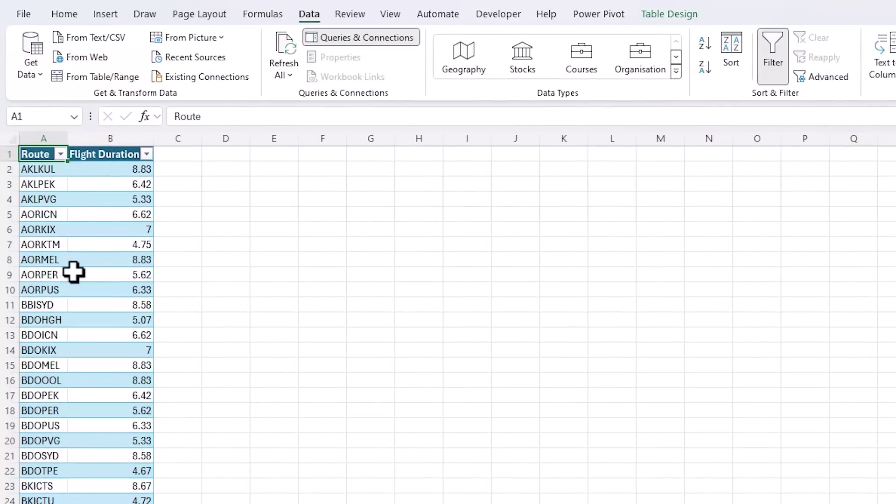
# Step: Import airports-code_lic_CC_BY-SA 3.0.csv with Semicolon as the delimiter and open it for transformation in Power Query
pyautogui.click(92, 40)
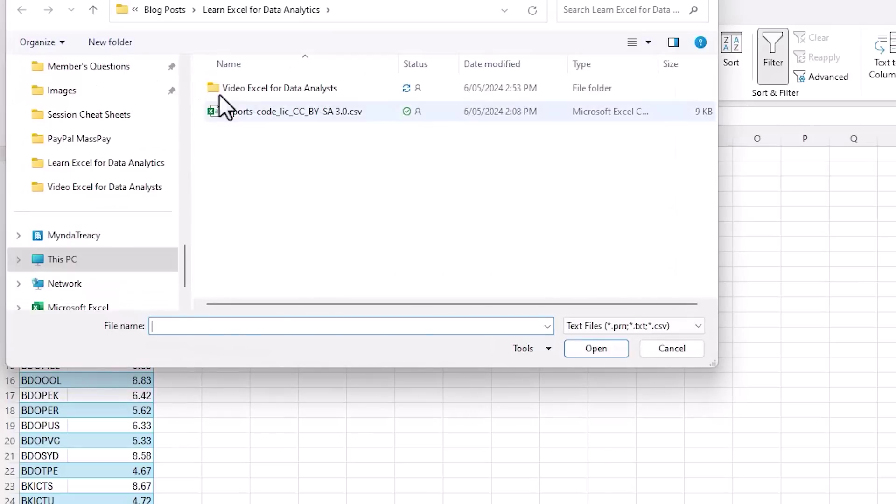
pyautogui.click(247, 111)
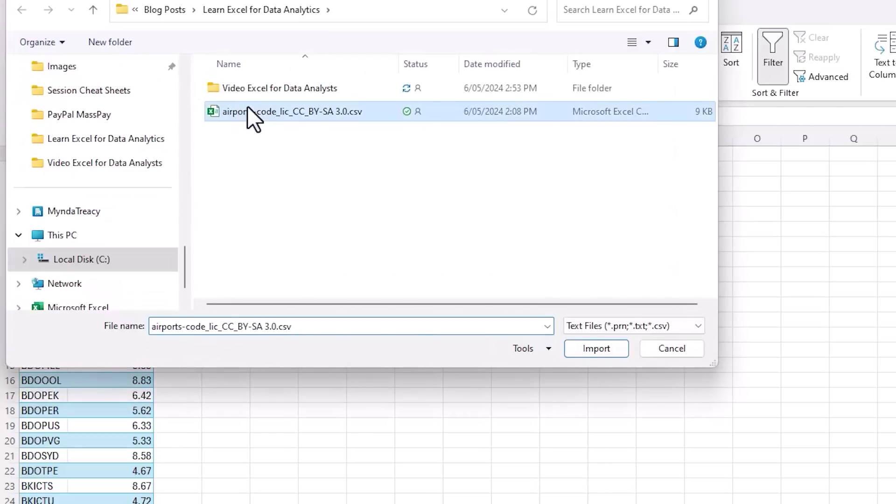
pyautogui.click(589, 354)
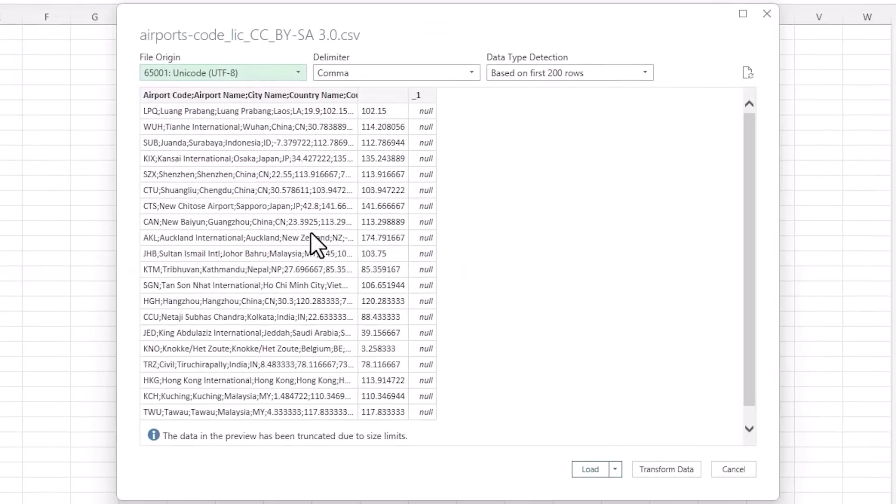
pyautogui.click(474, 73)
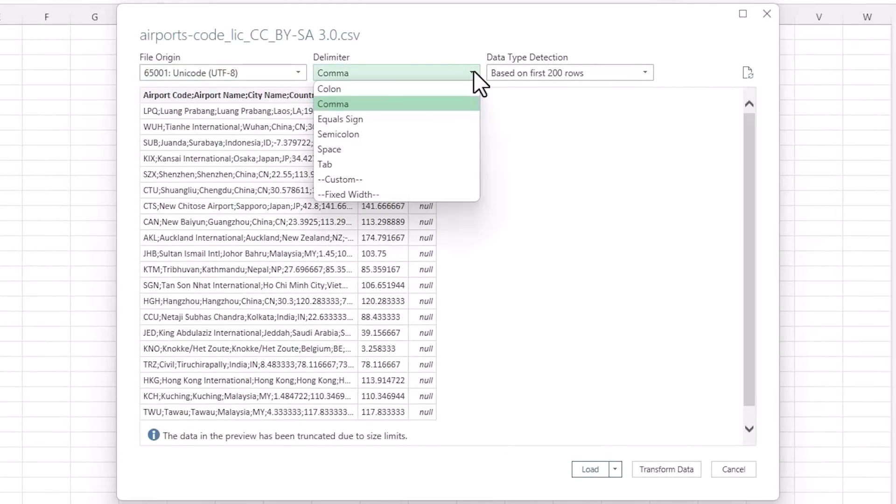
pyautogui.click(354, 134)
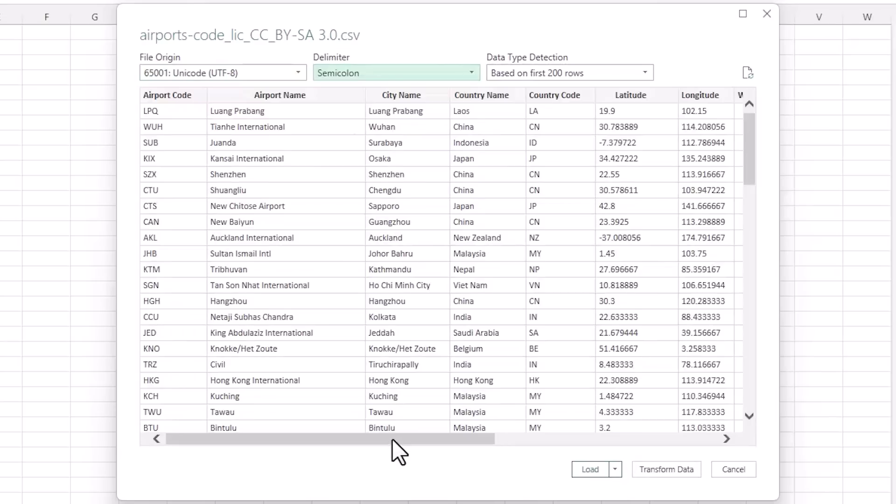
pyautogui.moveTo(421, 436); pyautogui.dragTo(397, 438)
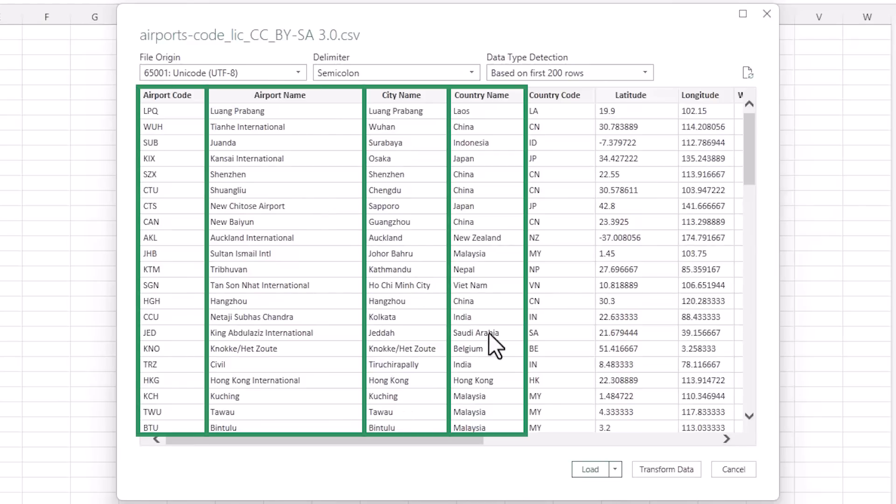
pyautogui.click(665, 469)
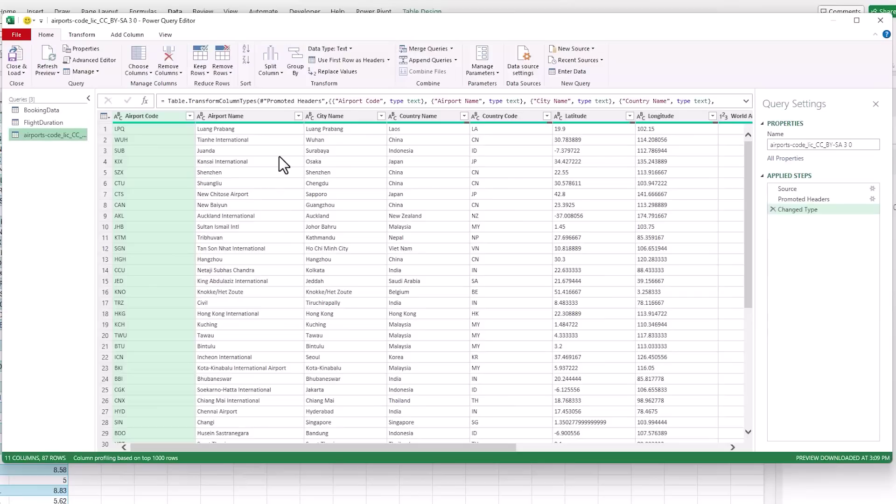
# Step: Keep only the Airport Code, Airport Name, City Name and Country Name columns, and rename the query AirportCodes
pyautogui.keyDown('shift'); pyautogui.click(423, 118); pyautogui.keyUp('shift')
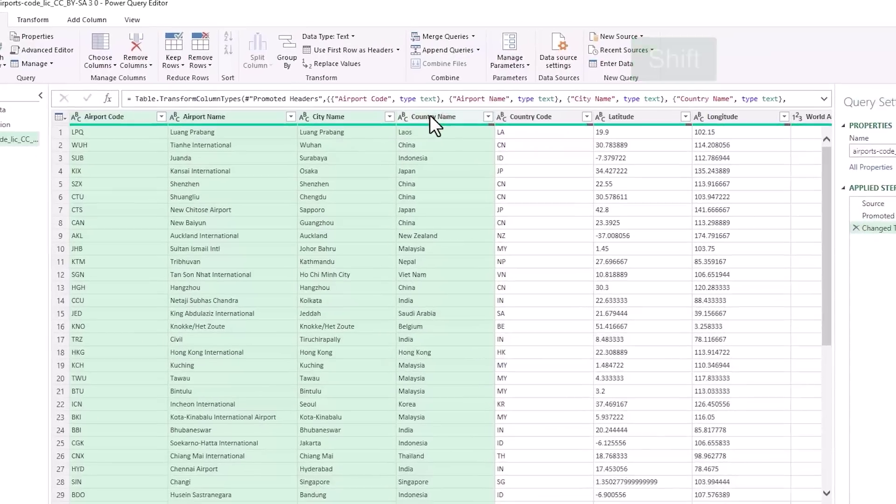
pyautogui.rightClick(416, 117)
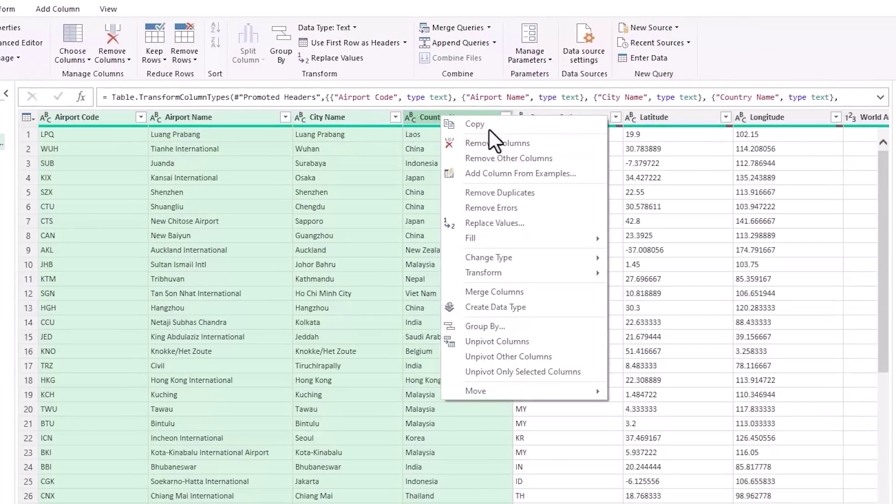
pyautogui.click(583, 158)
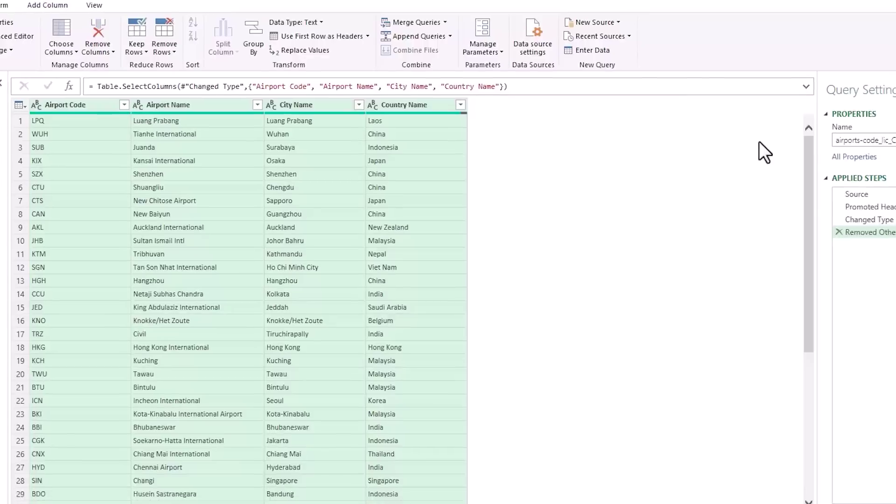
pyautogui.tripleClick(852, 125)
pyautogui.write('AirportCod')
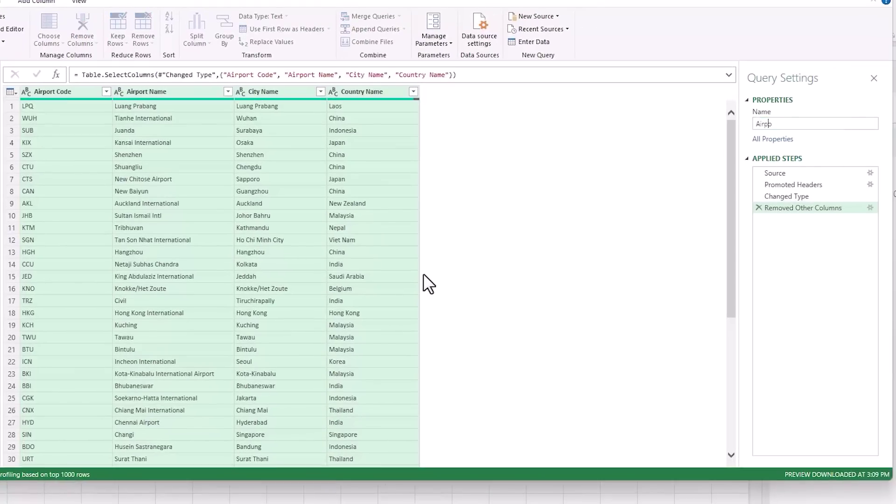
pyautogui.write('es')
pyautogui.press('Return')
# Step: Load the AirportCodes query as a connection only and add it to the data model
pyautogui.click(32, 83)
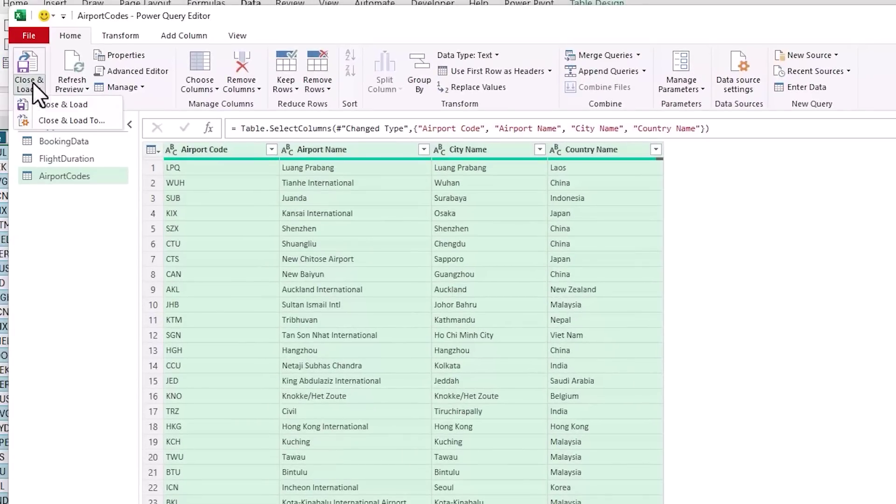
pyautogui.click(110, 121)
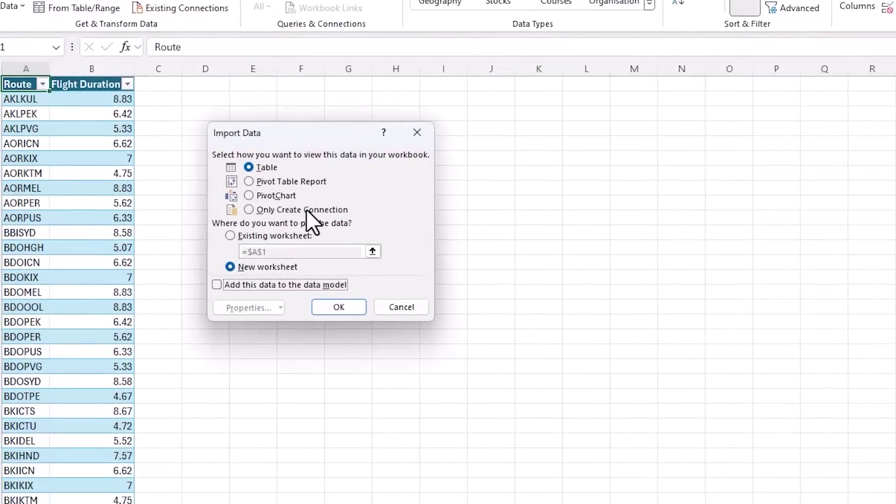
pyautogui.click(306, 210)
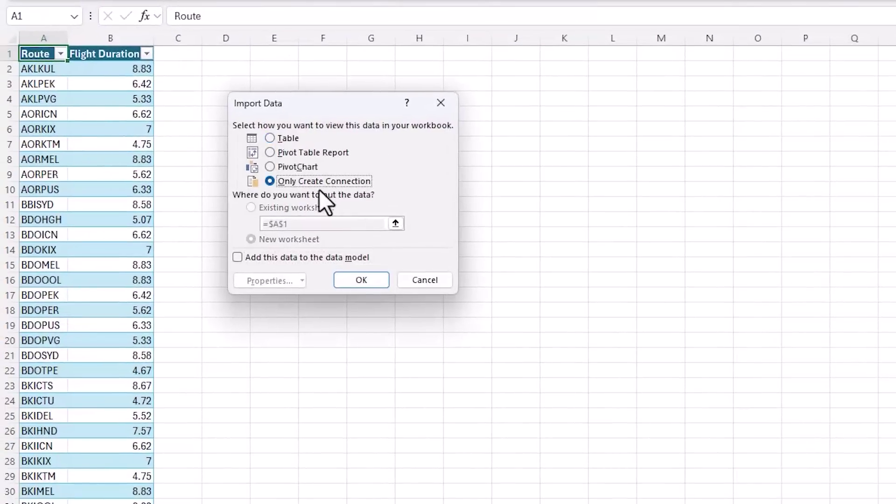
pyautogui.click(238, 257)
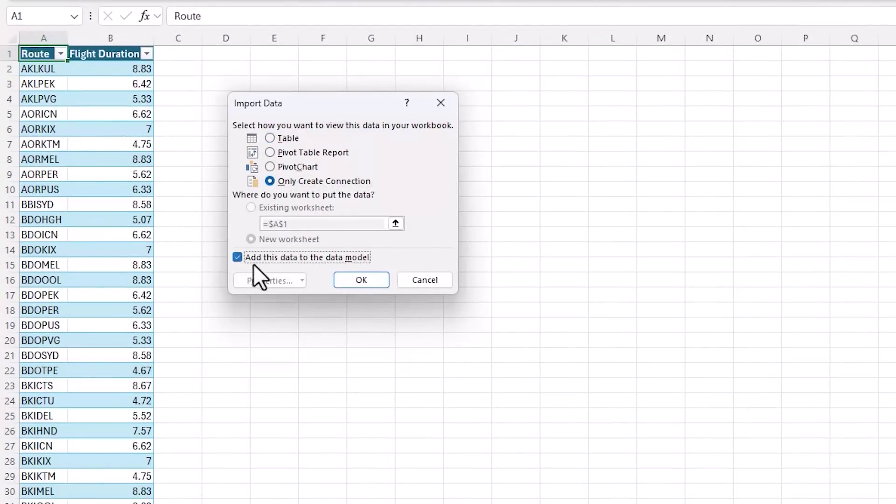
pyautogui.click(345, 281)
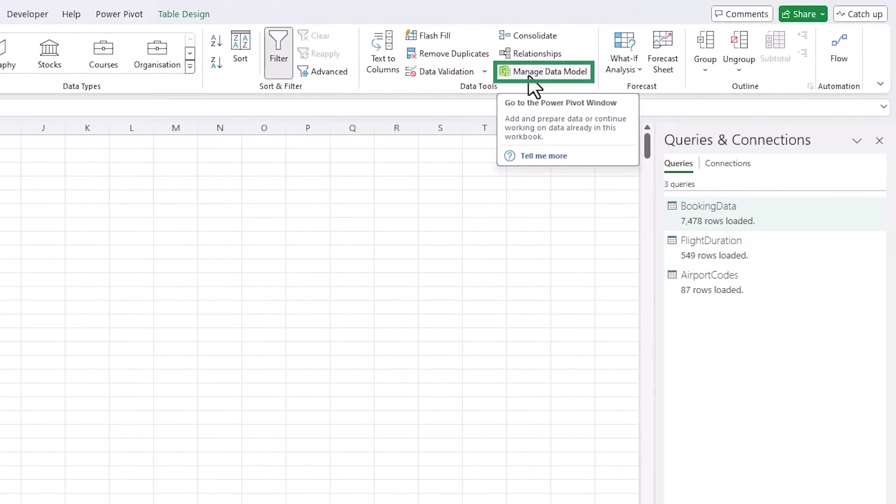
# Step: Open the data model in diagram view and create a relationship from Route in BookingData to Route in FlightDuration
pyautogui.click(531, 77)
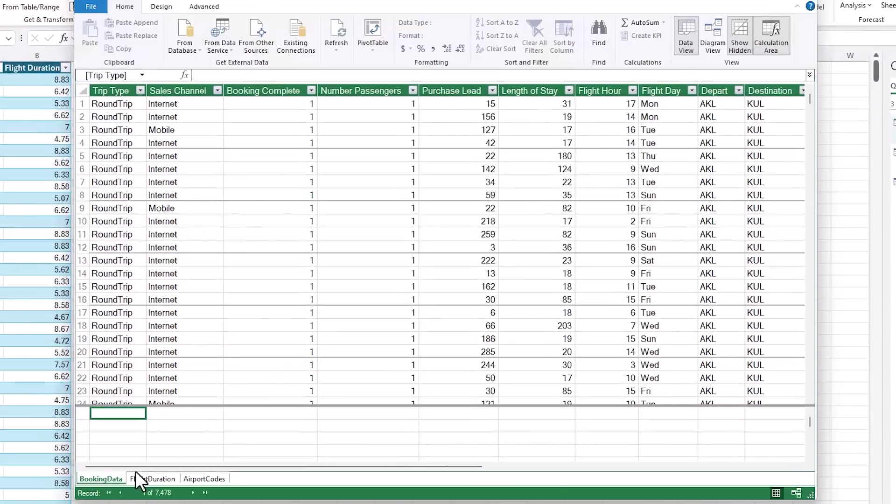
pyautogui.click(141, 481)
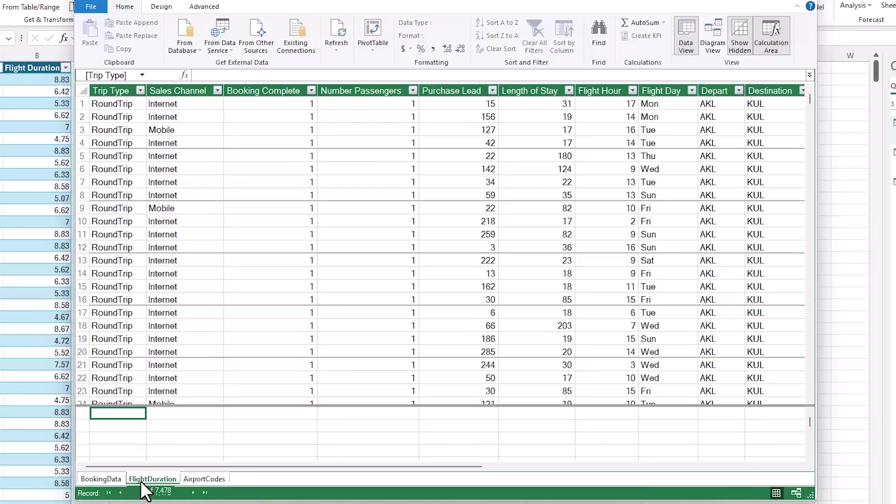
pyautogui.click(197, 478)
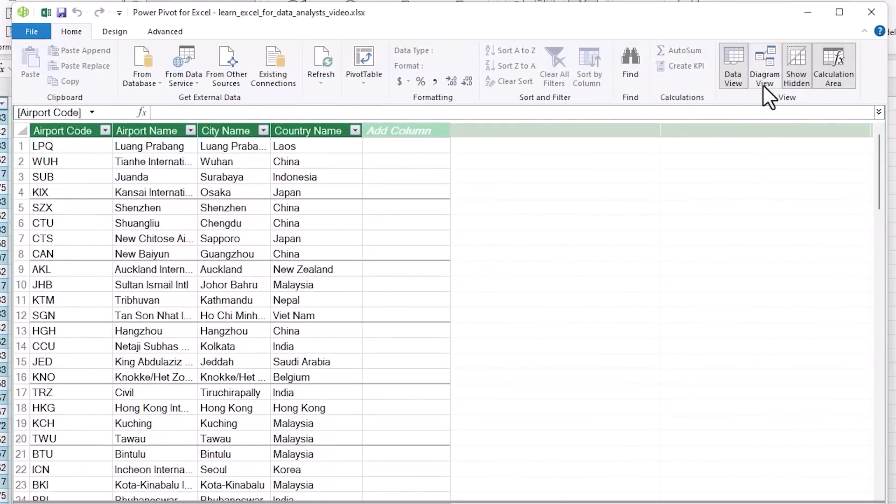
pyautogui.click(764, 88)
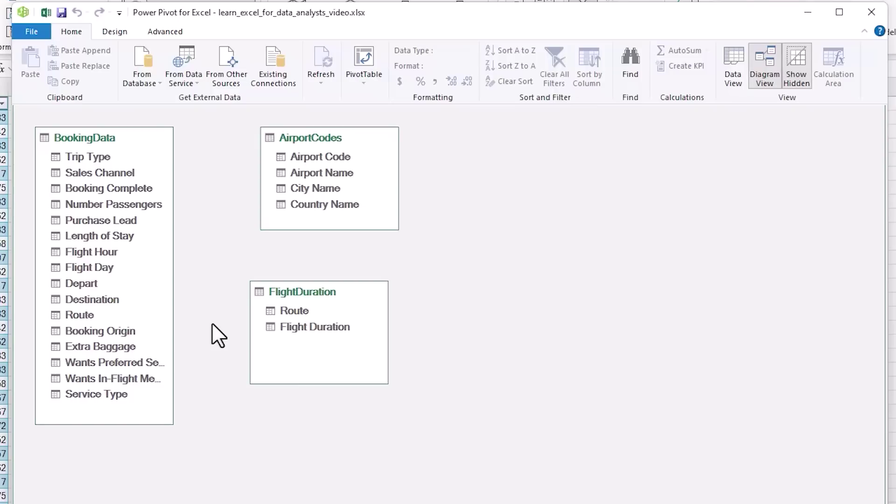
pyautogui.click(75, 317)
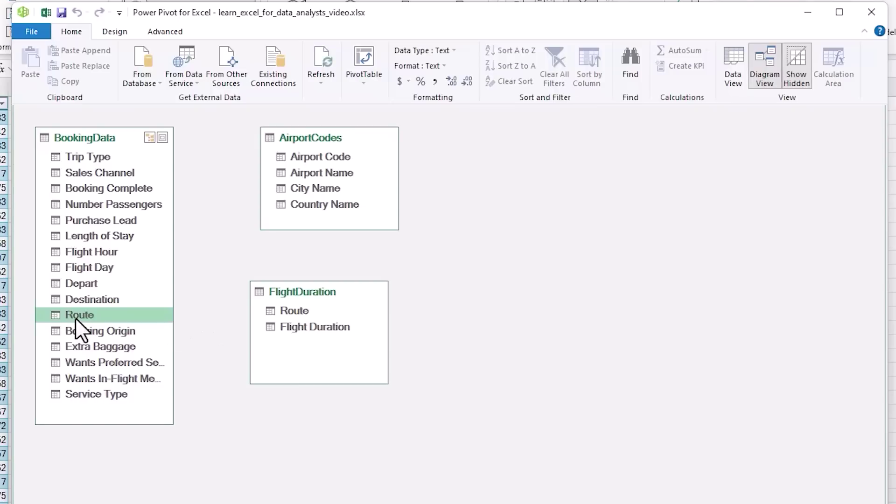
pyautogui.moveTo(74, 318); pyautogui.dragTo(263, 317)
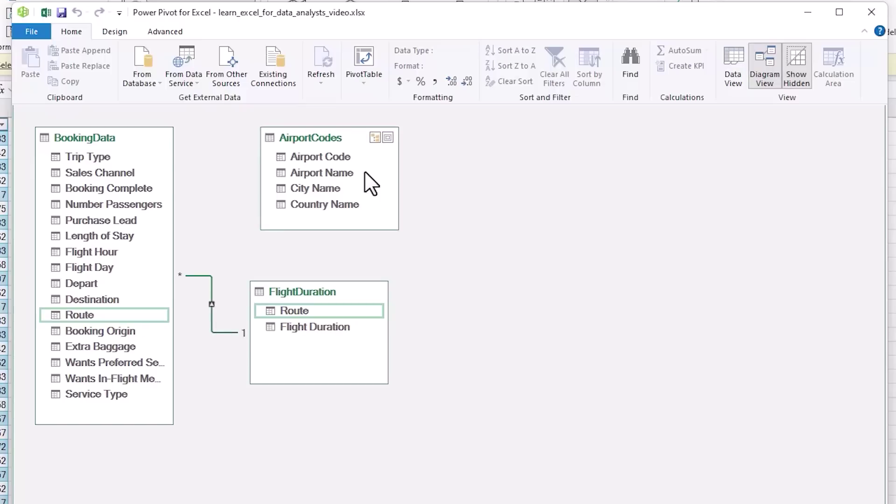
# Step: Create a relationship from Depart in BookingData to Airport Code in AirportCodes, and close the data model window
pyautogui.click(95, 286)
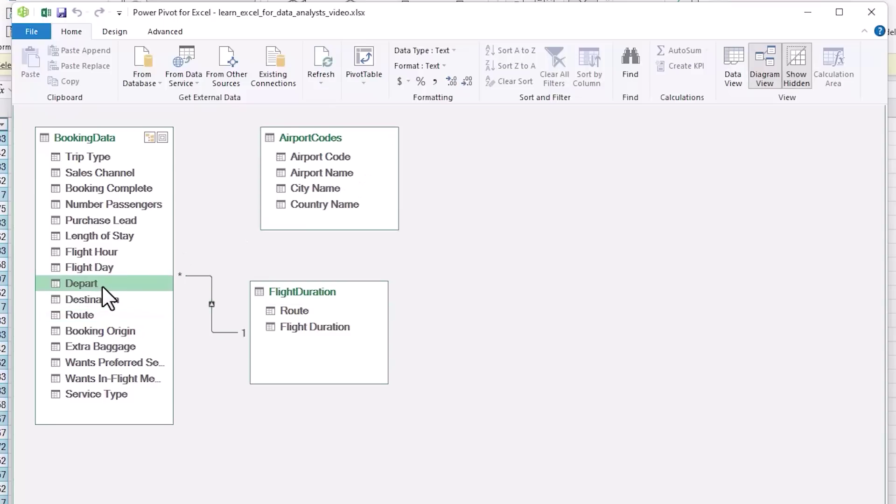
pyautogui.moveTo(102, 285); pyautogui.dragTo(275, 163)
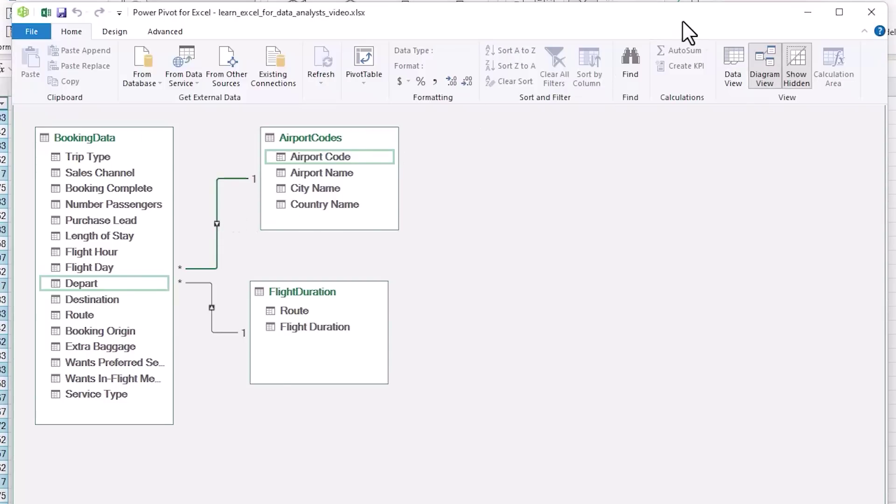
pyautogui.click(871, 12)
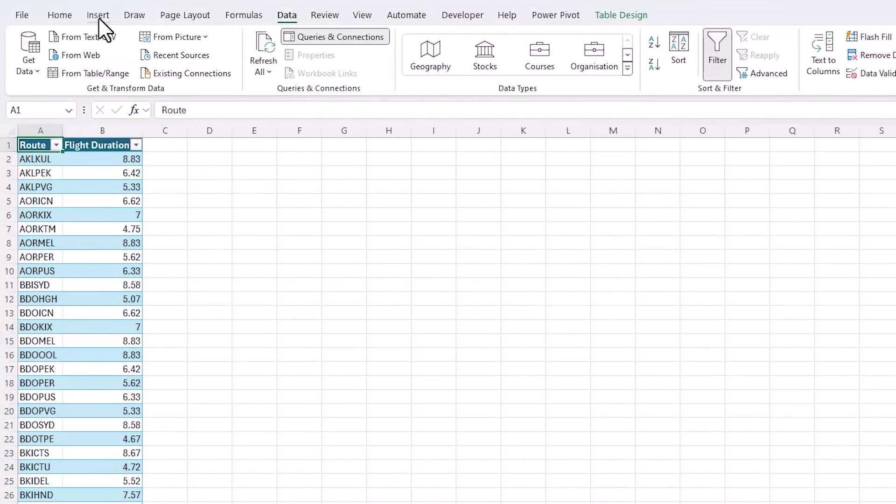
# Step: Insert a PivotTable based on the data model on a new worksheet
pyautogui.click(99, 16)
pyautogui.click(40, 76)
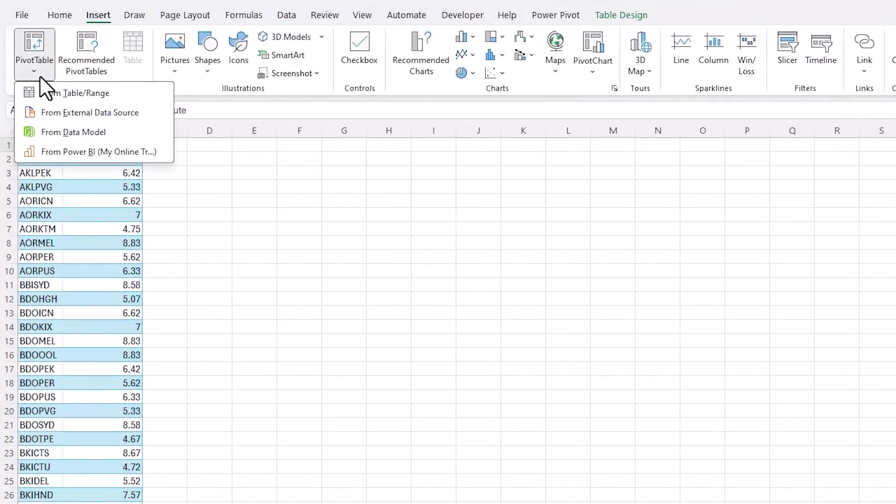
pyautogui.click(124, 136)
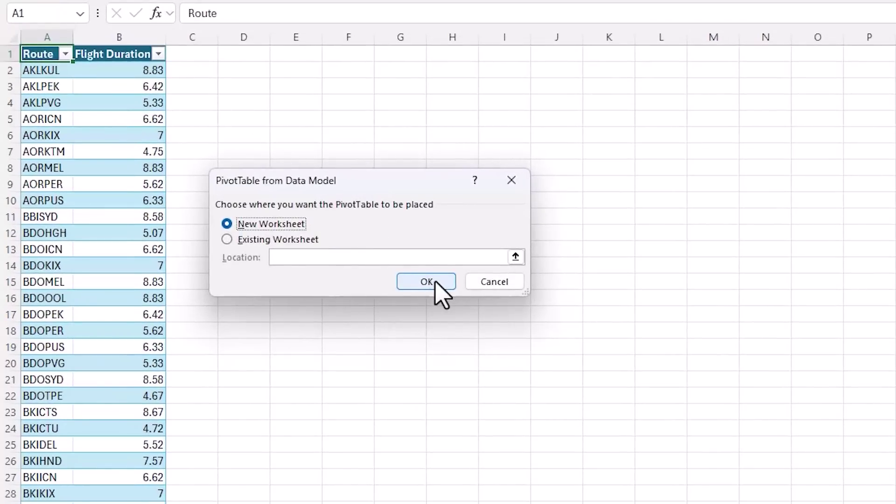
pyautogui.click(435, 282)
# Step: Build the PivotTable with Route from FlightDuration as rows and the sums of Number Passengers and Flight Duration as values
pyautogui.moveTo(646, 90); pyautogui.dragTo(479, 81)
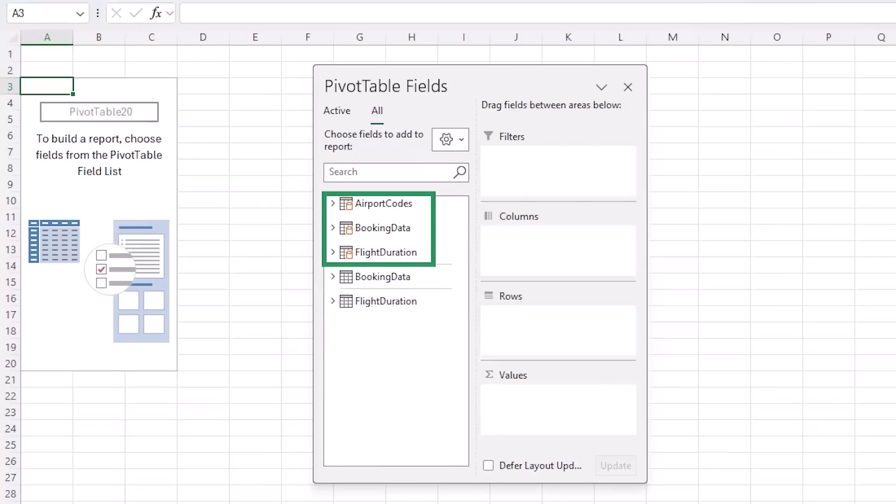
pyautogui.click(328, 253)
pyautogui.moveTo(388, 272); pyautogui.dragTo(545, 333)
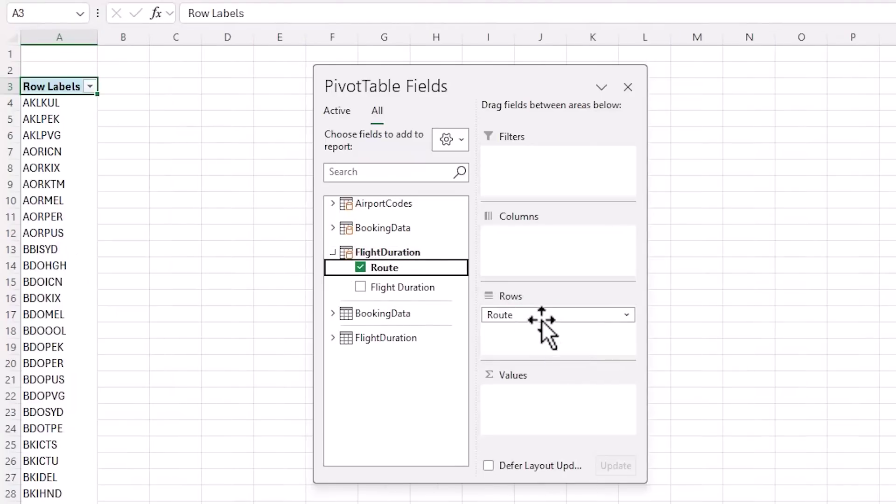
pyautogui.click(332, 228)
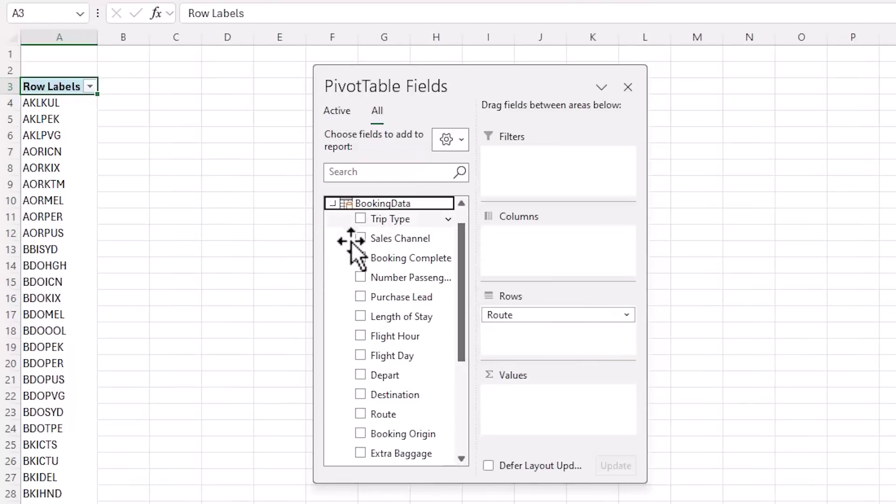
pyautogui.moveTo(395, 280); pyautogui.dragTo(545, 384)
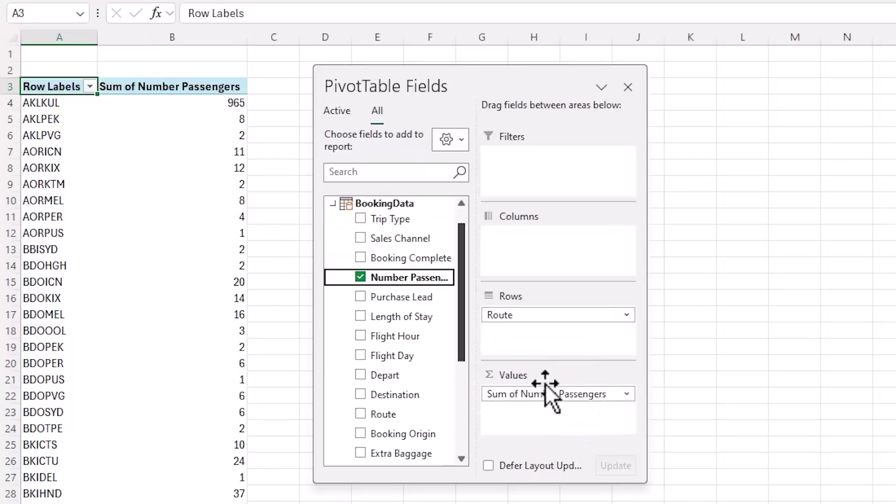
pyautogui.moveTo(464, 254); pyautogui.dragTo(464, 349)
pyautogui.moveTo(406, 398); pyautogui.dragTo(525, 397)
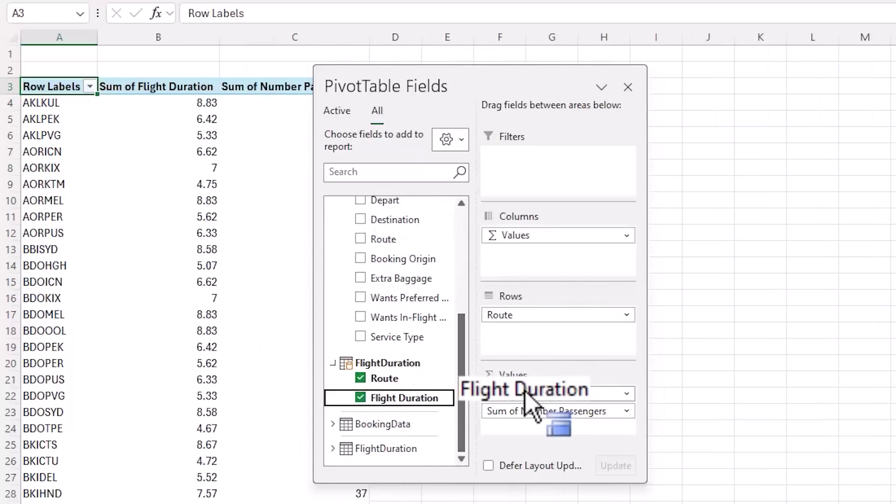
pyautogui.moveTo(480, 80); pyautogui.dragTo(638, 84)
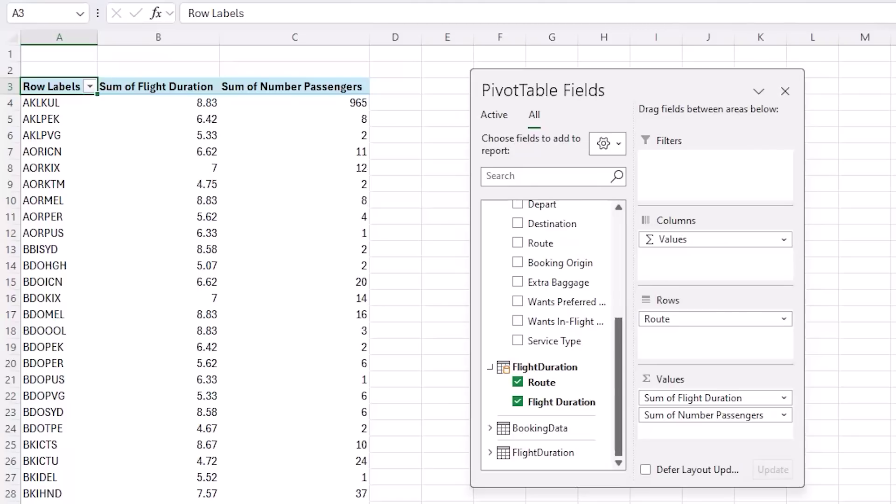
# Step: Start a new Power Pivot measure in the BookingData table and name it Passenger Hours
pyautogui.click(300, 104)
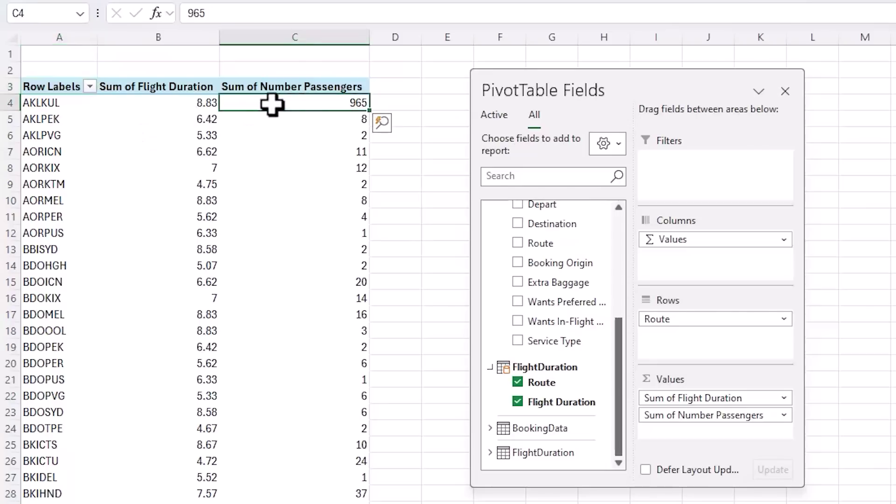
pyautogui.click(183, 103)
pyautogui.click(236, 105)
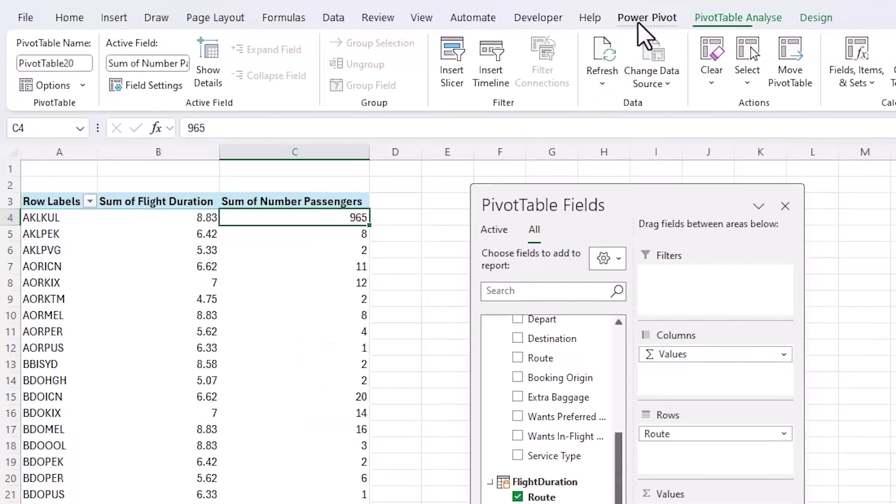
pyautogui.click(638, 22)
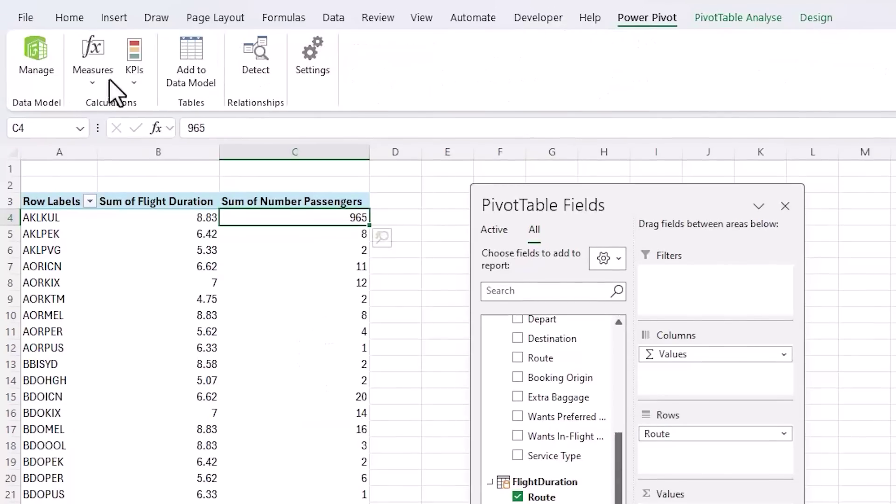
pyautogui.click(92, 84)
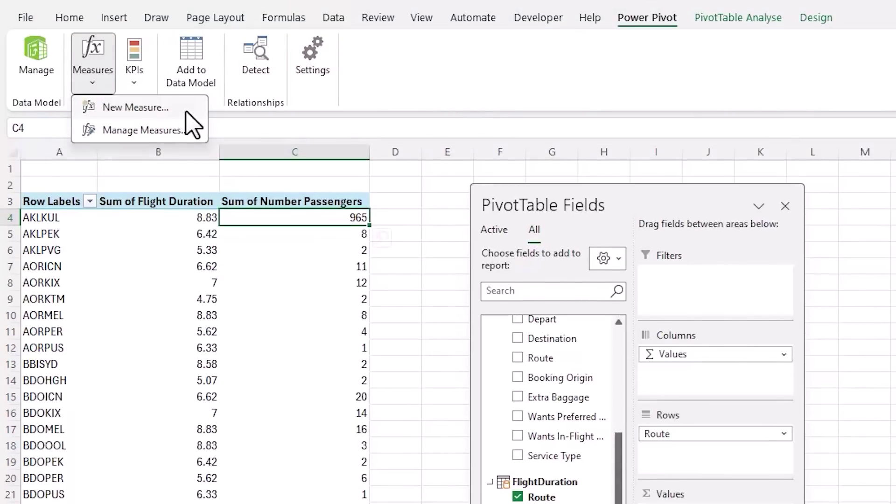
pyautogui.click(187, 112)
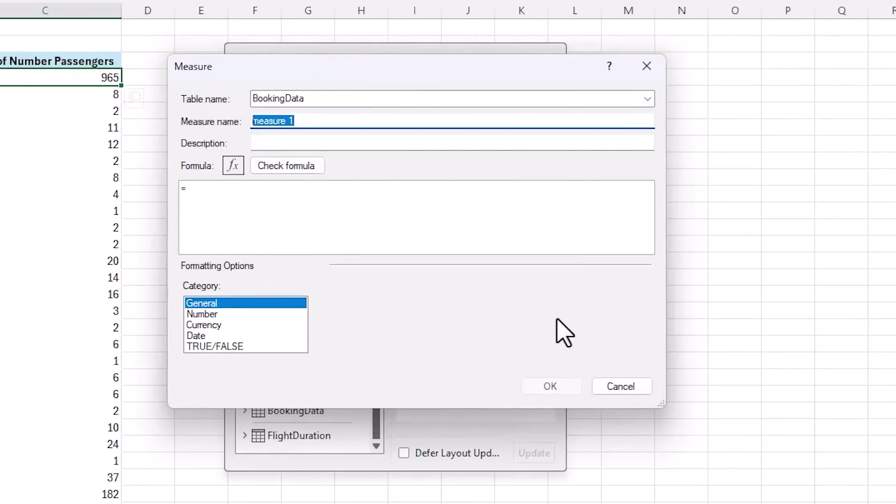
pyautogui.click(460, 224)
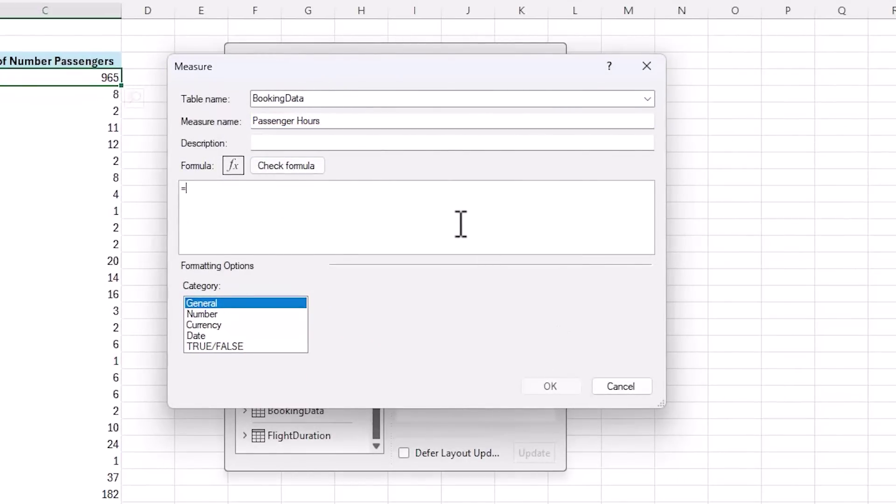
# Step: Enter the measure formula =SUM(FlightDuration[Flight Duration]) * SUM(BookingData[Number Passengers])
pyautogui.write('SUM(fligh')
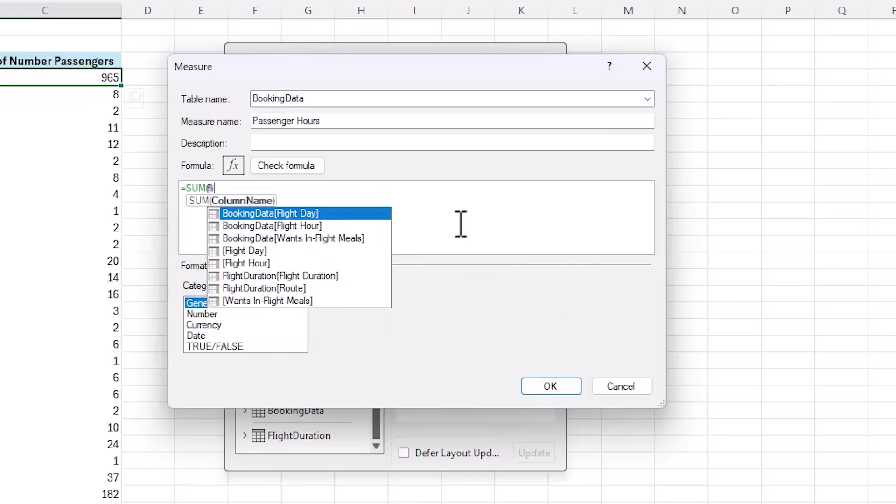
pyautogui.click(348, 276)
pyautogui.doubleClick(347, 275)
pyautogui.write(') * su')
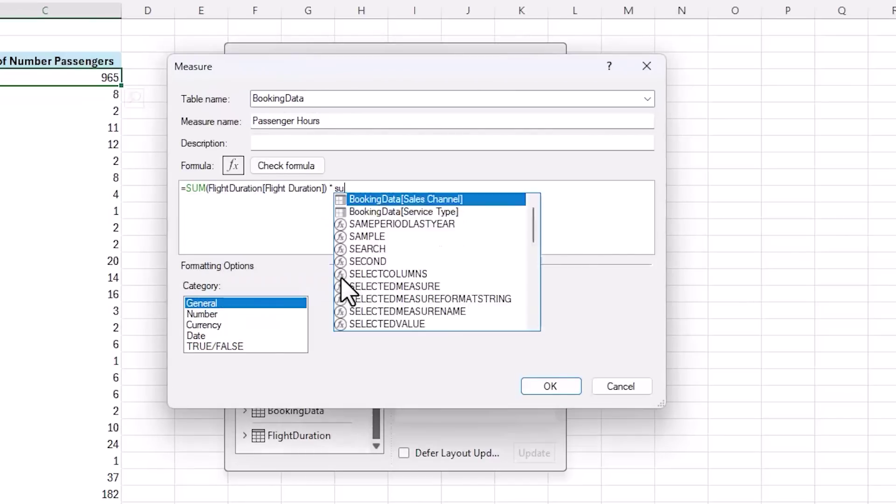
pyautogui.write('m(pass')
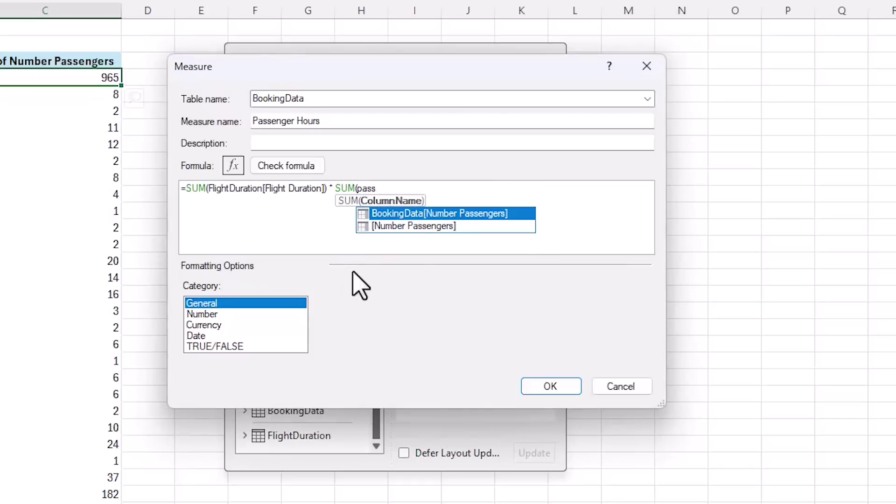
pyautogui.doubleClick(455, 215)
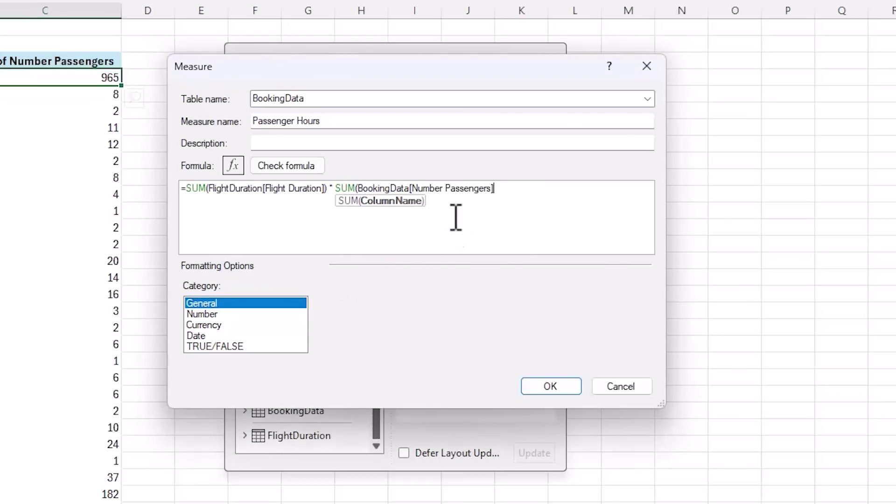
pyautogui.write(')')
# Step: Check the formula and save the measure formatted as a decimal number with 0 decimal places and the 1000 separator
pyautogui.click(305, 169)
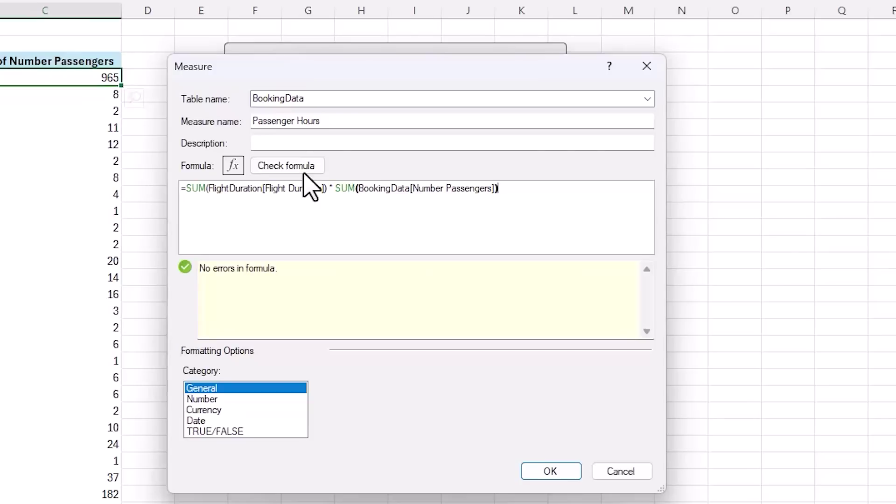
pyautogui.click(235, 400)
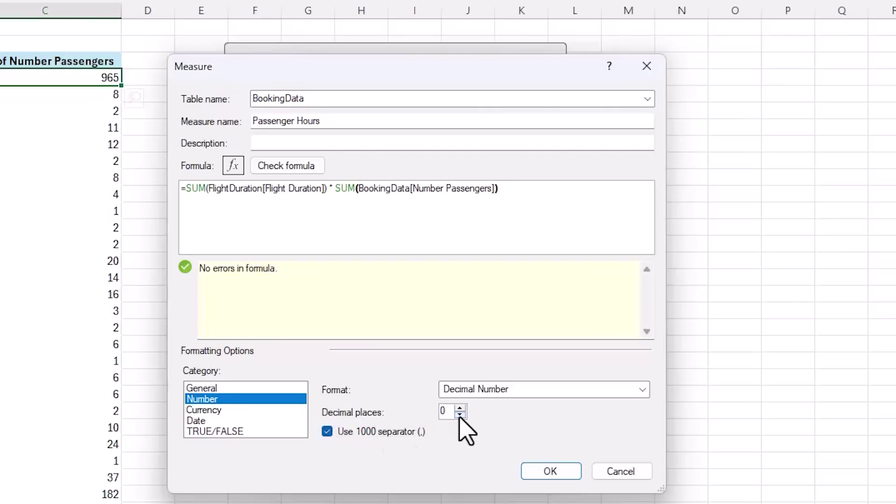
pyautogui.click(542, 471)
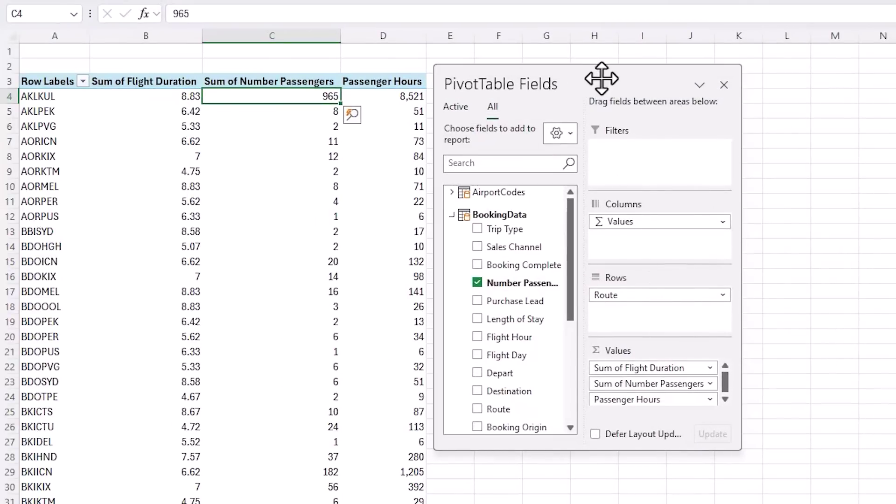
# Step: Remove the sums of Flight Duration and Number Passengers from the PivotTable, keeping only Passenger Hours as a value
pyautogui.moveTo(602, 79); pyautogui.dragTo(717, 70)
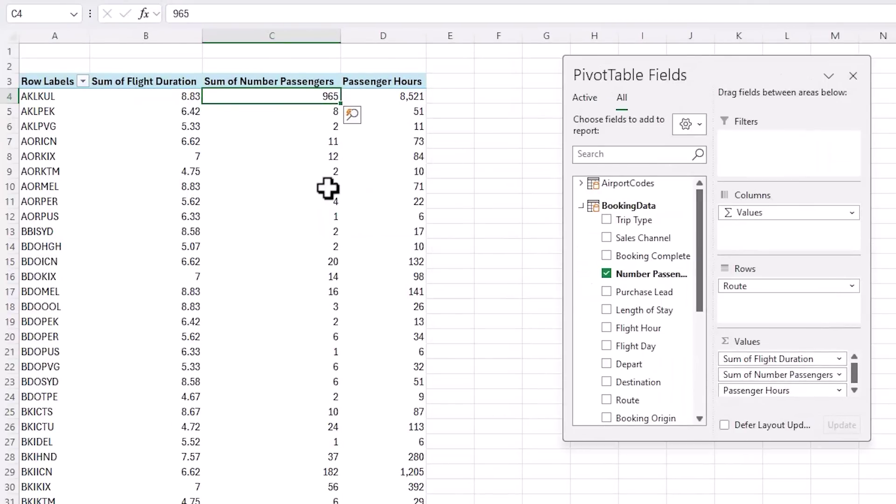
pyautogui.moveTo(178, 104)
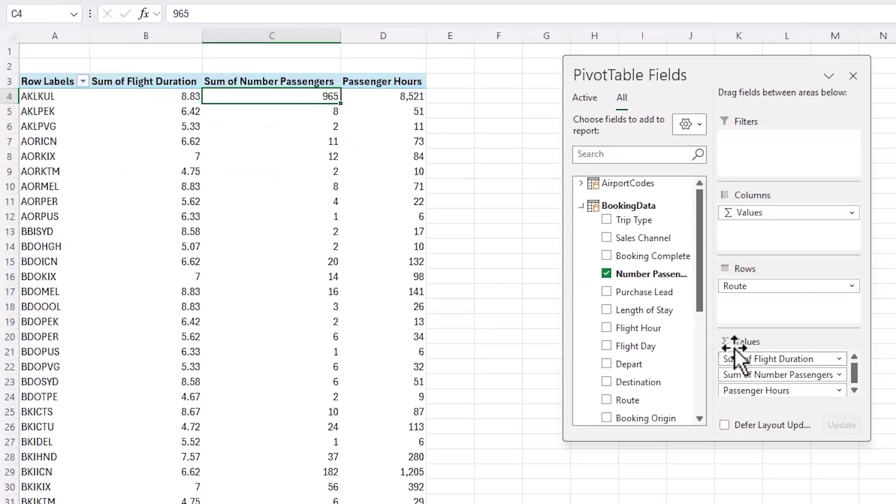
pyautogui.moveTo(770, 359); pyautogui.dragTo(831, 322)
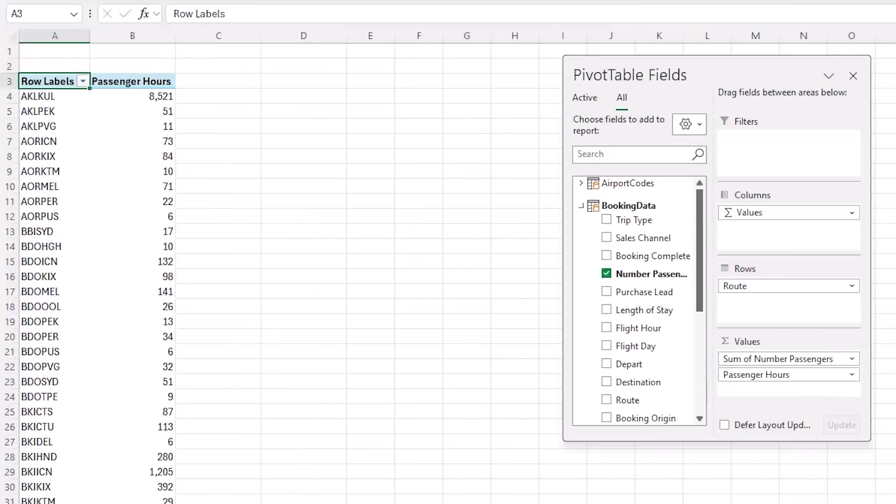
# Step: Sort the PivotTable routes by Passenger Hours from largest to smallest
pyautogui.rightClick(135, 97)
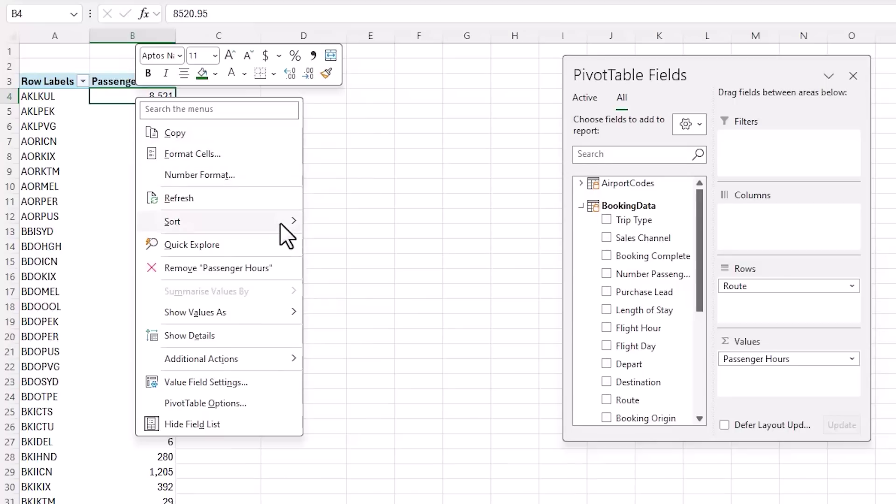
pyautogui.moveTo(283, 224)
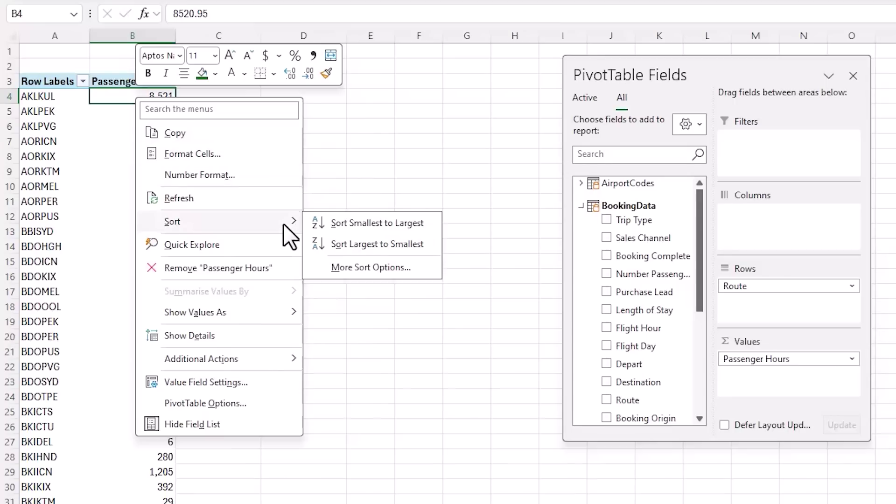
pyautogui.click(368, 247)
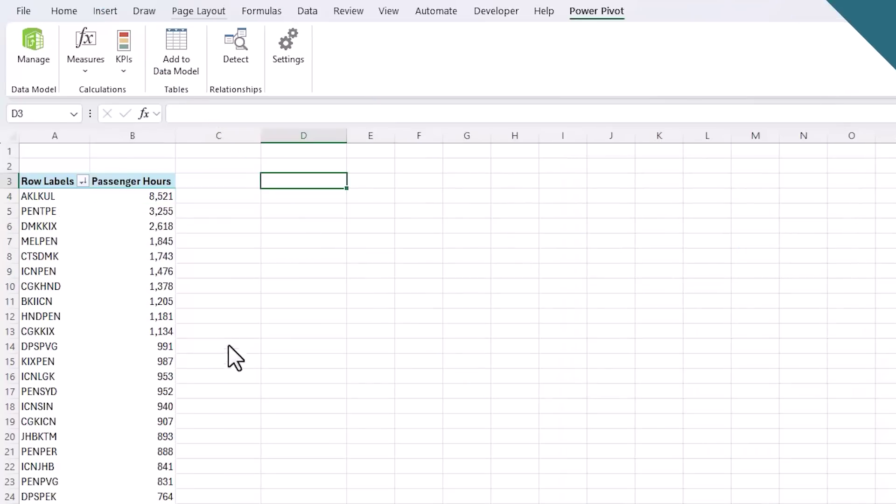
# Step: Insert a second PivotTable from the data model at cell D3 of the existing worksheet Sheet2
pyautogui.click(119, 12)
pyautogui.click(45, 60)
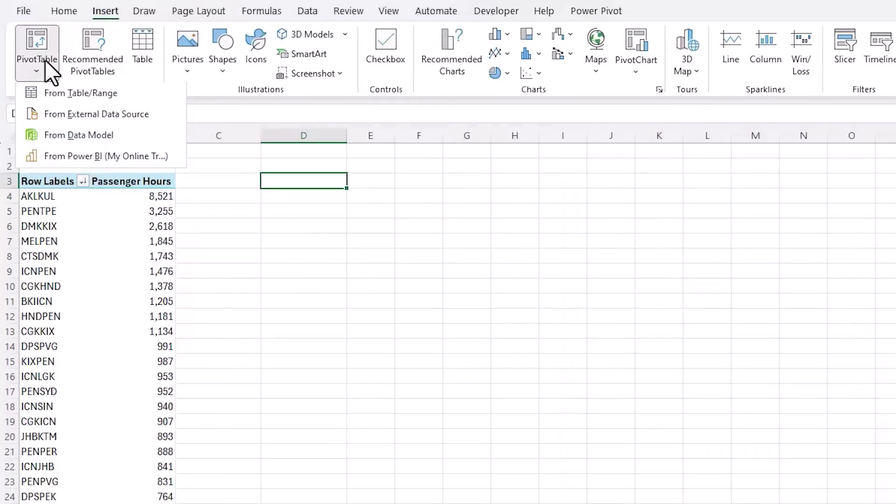
pyautogui.click(52, 134)
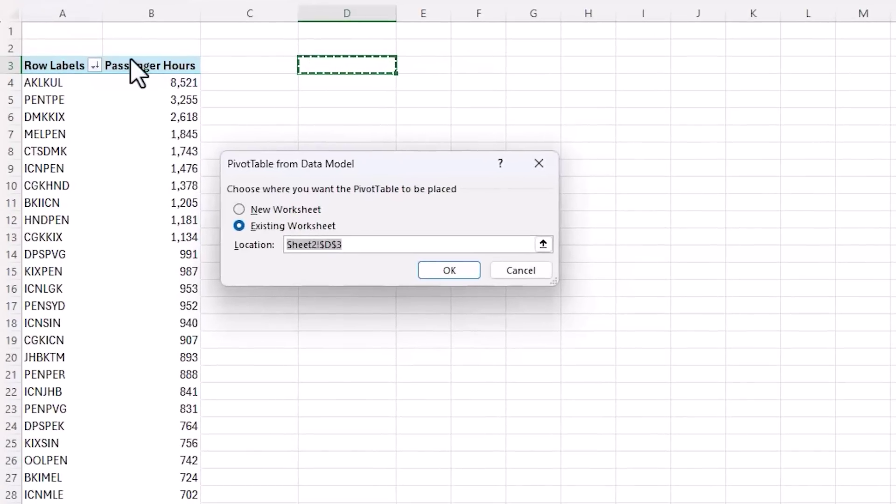
pyautogui.click(426, 315)
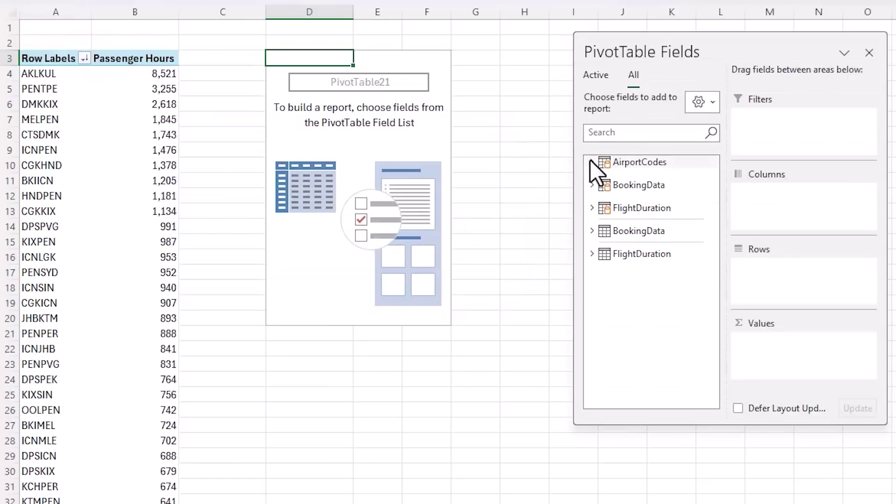
# Step: Add Country Name from AirportCodes as the rows of the second PivotTable
pyautogui.click(592, 162)
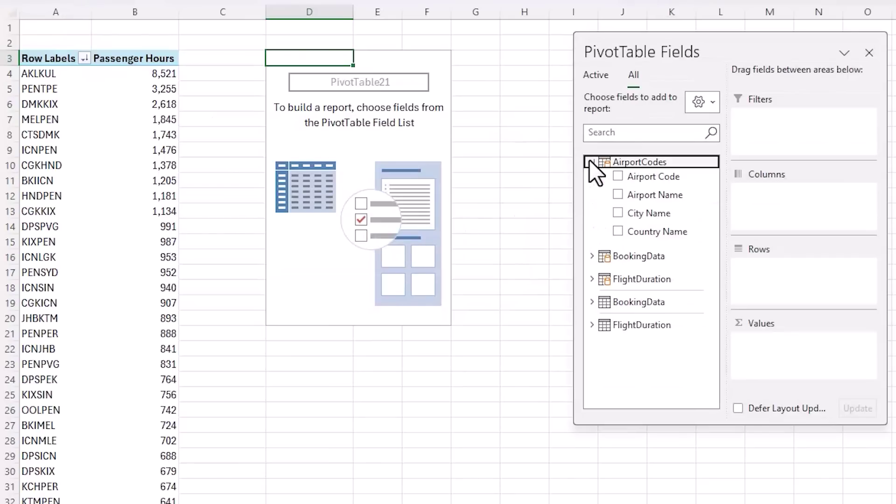
pyautogui.moveTo(640, 231); pyautogui.dragTo(789, 288)
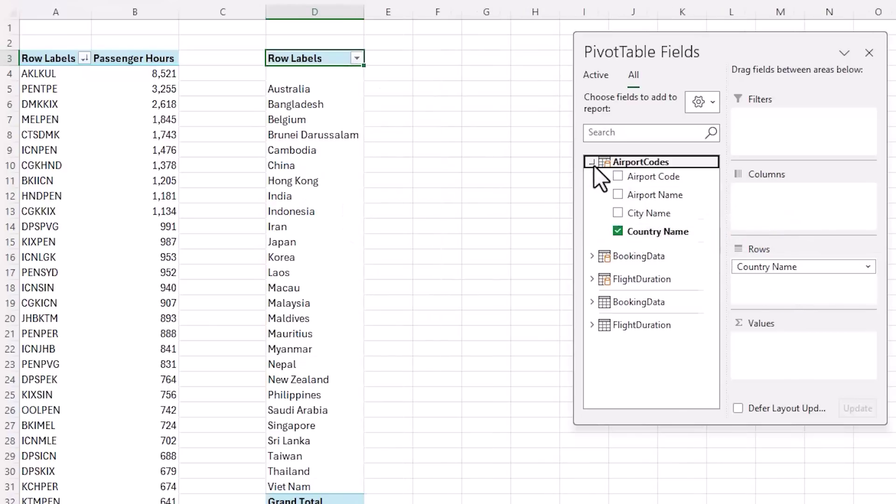
# Step: Add the Passenger Hours measure from BookingData as the values of the country PivotTable
pyautogui.click(593, 162)
pyautogui.click(592, 186)
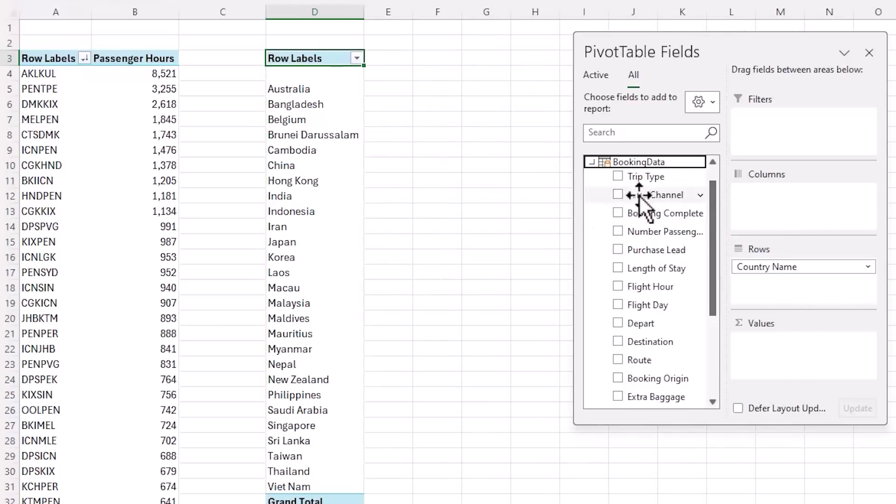
pyautogui.moveTo(712, 209); pyautogui.dragTo(716, 283)
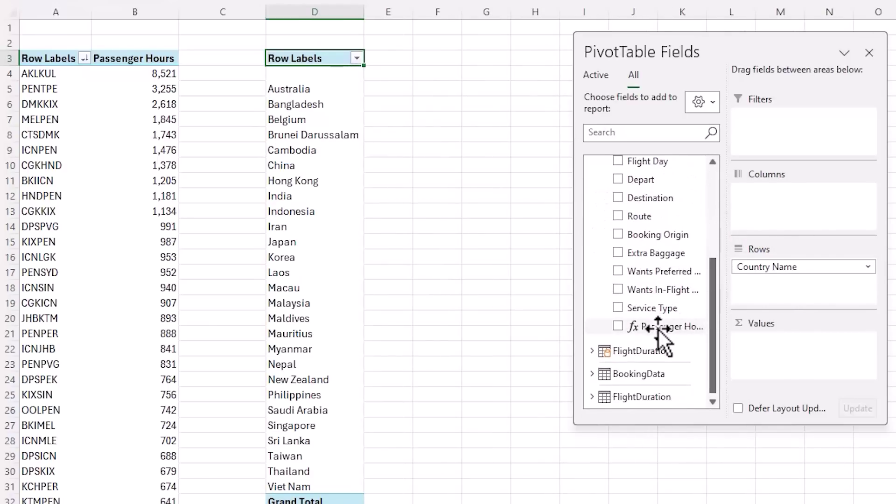
pyautogui.moveTo(658, 329); pyautogui.dragTo(780, 357)
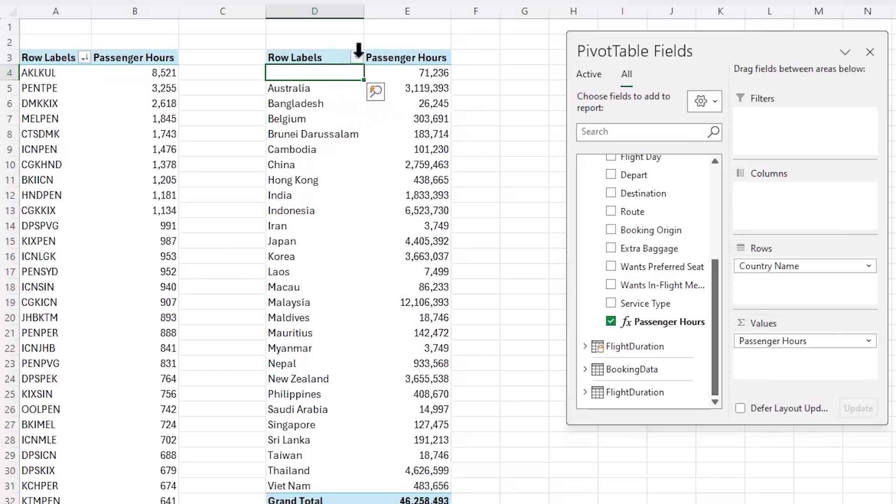
# Step: Filter the blank country name out of the second PivotTable's rows
pyautogui.click(357, 58)
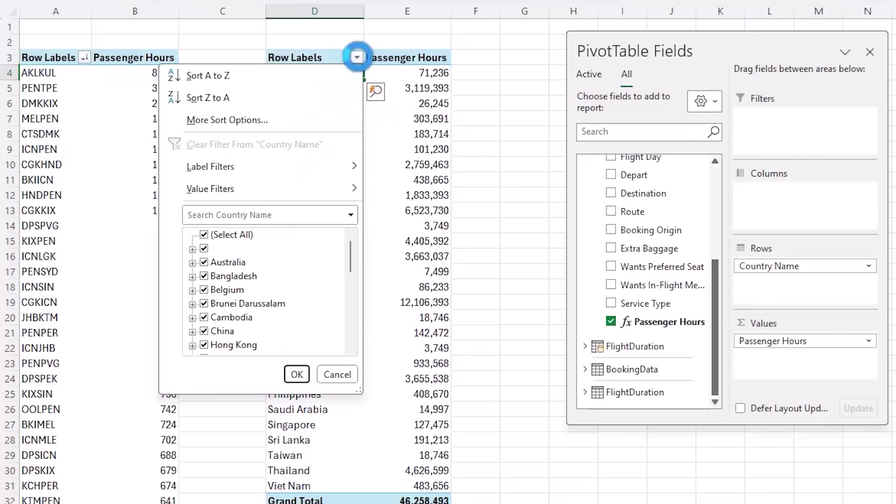
pyautogui.click(203, 249)
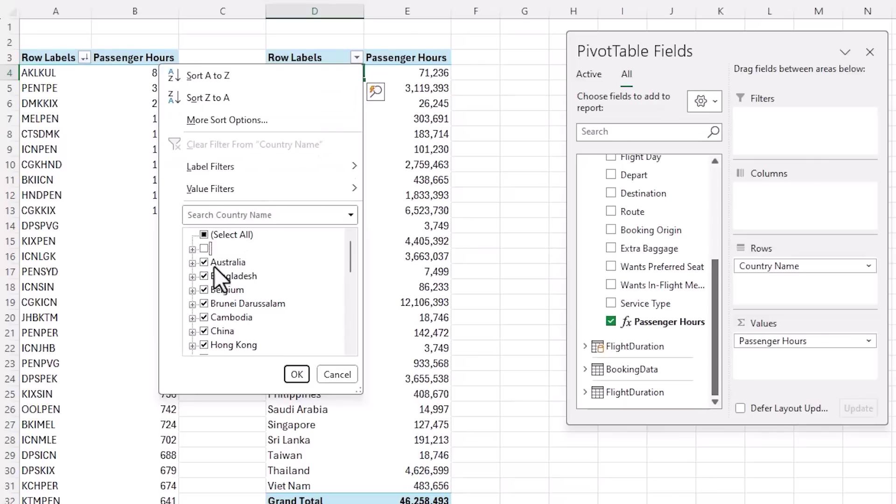
pyautogui.click(290, 375)
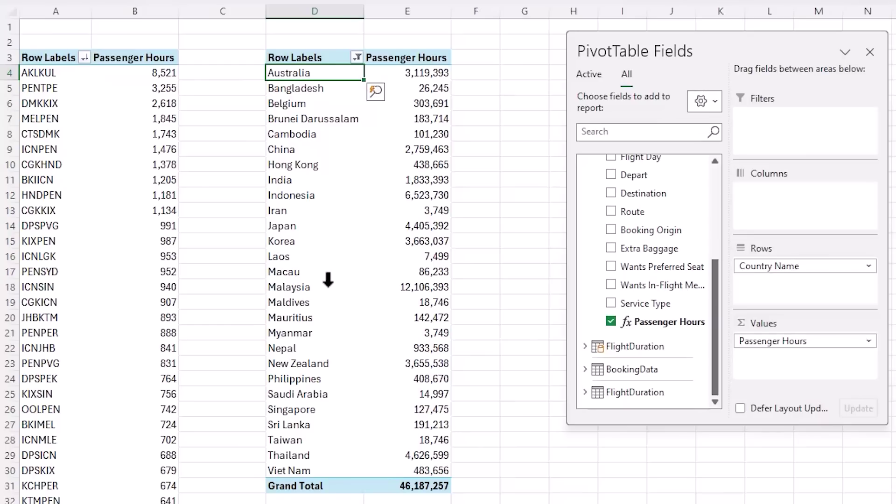
# Step: Copy the country PivotTable without its grand total row and paste it as values starting at cell G3
pyautogui.press('Up')
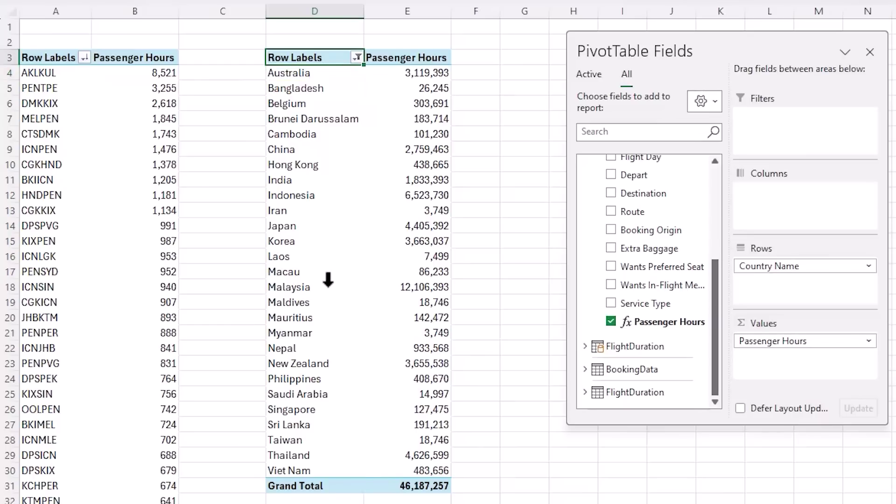
pyautogui.hotkey('ctrl', 'shift', 'Down')
pyautogui.hotkey('shift', 'Right')
pyautogui.hotkey('shift', 'Up')
pyautogui.hotkey('ctrl', 'c')
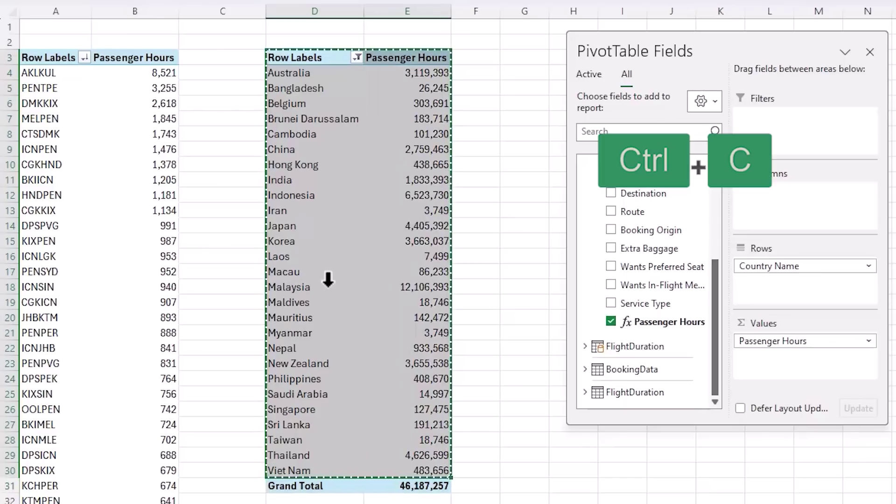
pyautogui.press('Right')
pyautogui.press('Right')
pyautogui.press('Right')
pyautogui.hotkey('ctrl', 'shift', 'v')
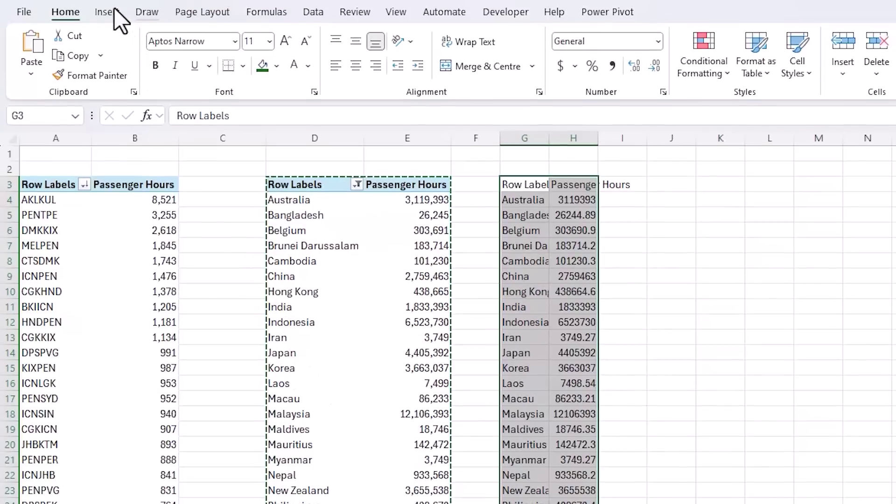
# Step: Insert a Filled Map chart from the pasted country and Passenger Hours values
pyautogui.click(111, 10)
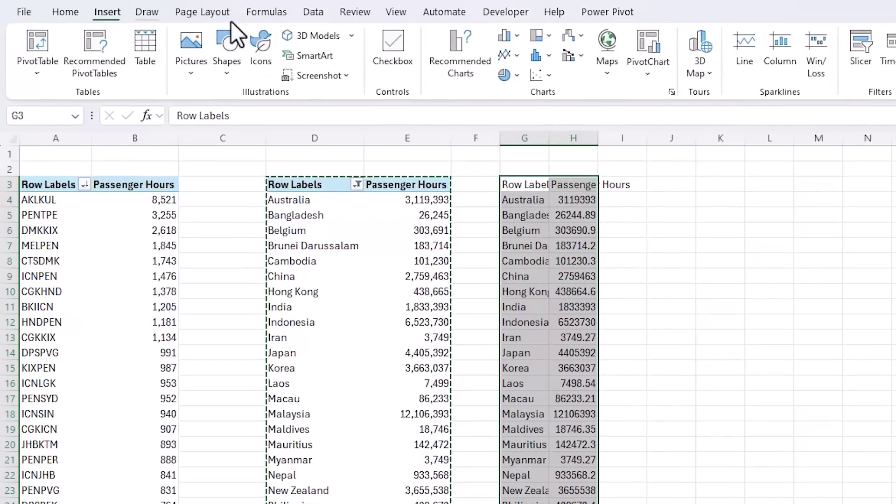
pyautogui.click(612, 66)
pyautogui.click(618, 123)
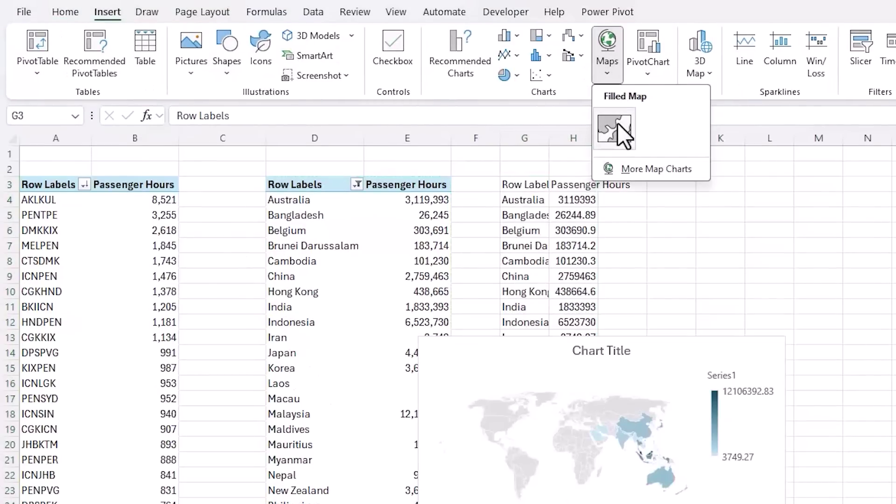
# Step: Change the map chart's data range to the country PivotTable cells, =Sheet2!$D$3:$E$30
pyautogui.rightClick(547, 350)
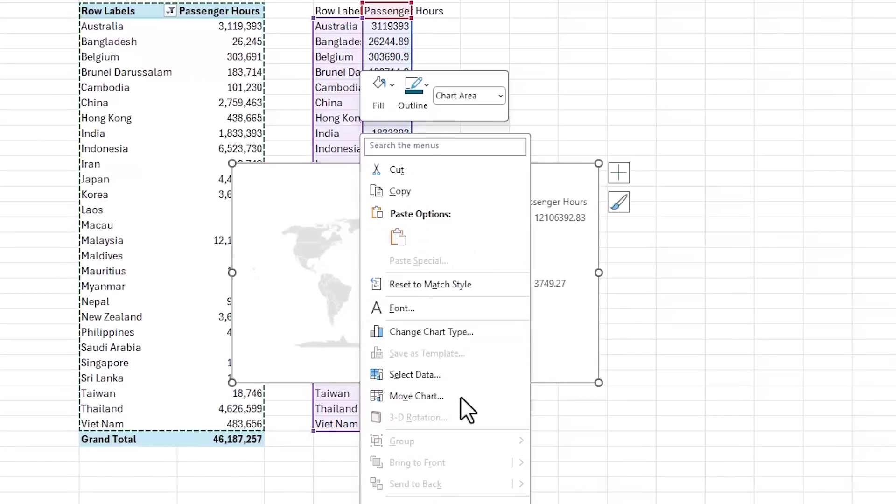
pyautogui.click(447, 374)
pyautogui.moveTo(144, 14); pyautogui.dragTo(246, 373)
pyautogui.moveTo(238, 424); pyautogui.dragTo(238, 423)
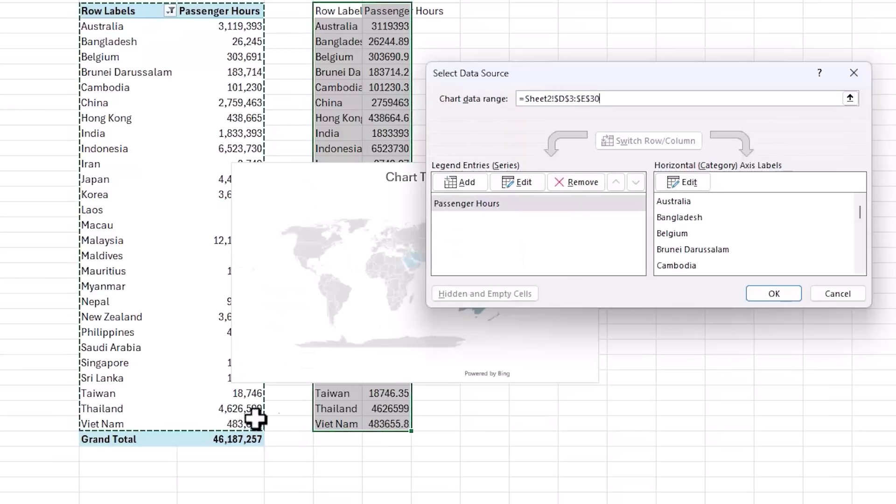
pyautogui.click(770, 293)
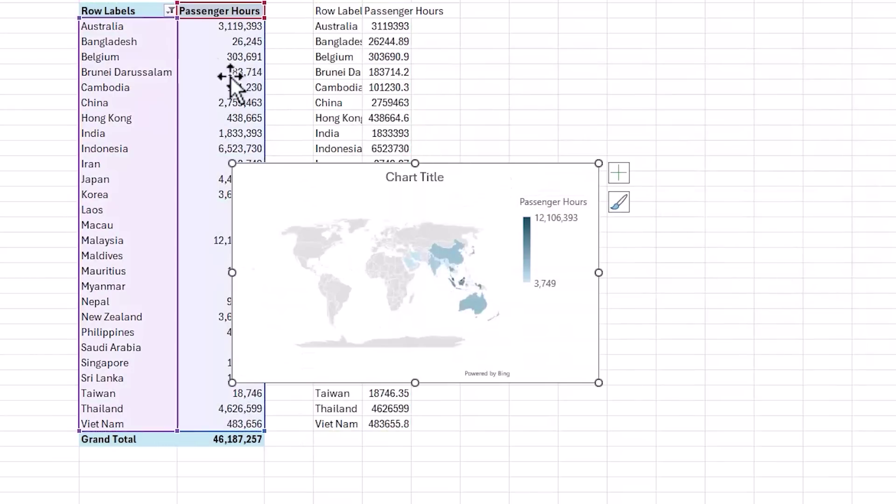
# Step: Delete the pasted values in columns G and H and move the map chart up beside the country PivotTable
pyautogui.click(329, 14)
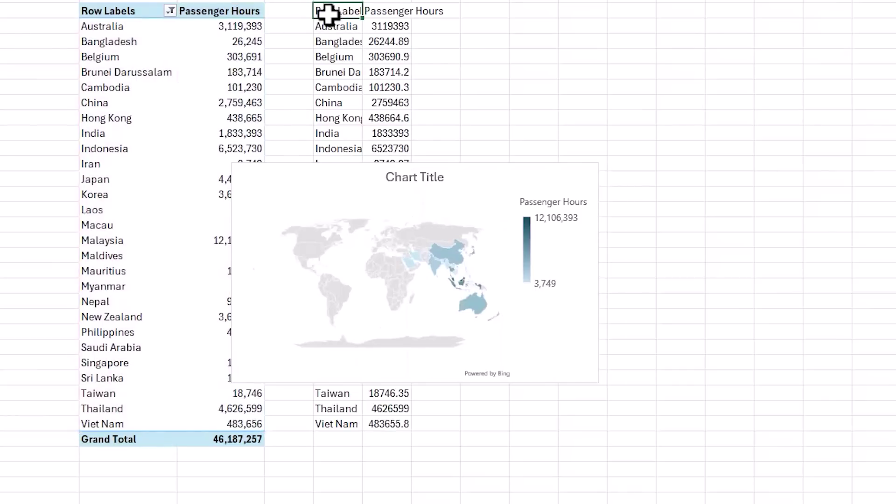
pyautogui.hotkey('ctrl', 'a')
pyautogui.press('Delete')
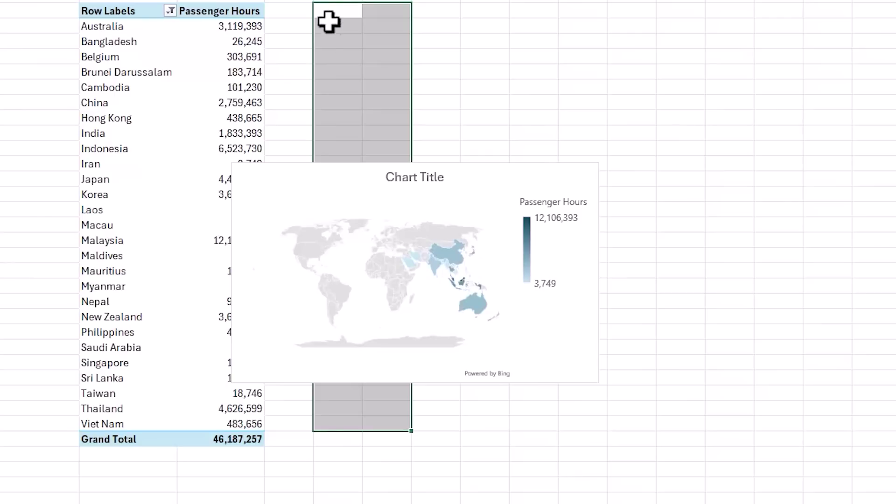
pyautogui.moveTo(334, 169); pyautogui.dragTo(405, 12)
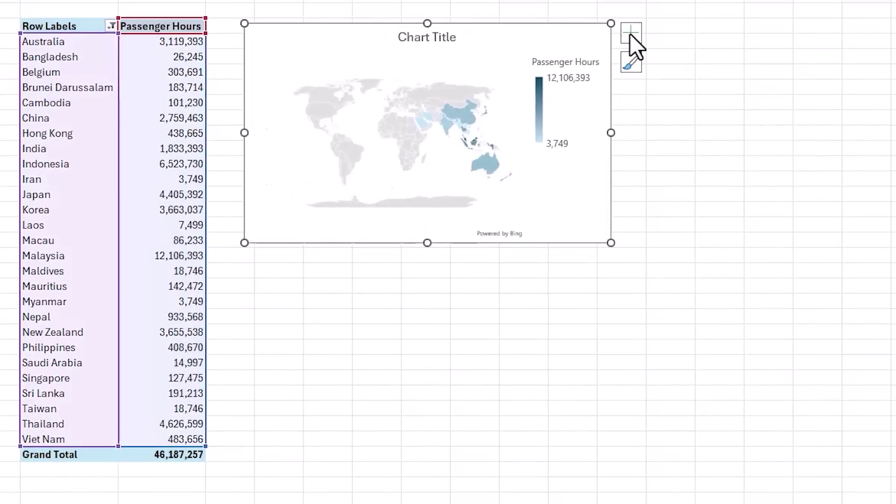
# Step: Remove the chart title from the map chart
pyautogui.click(630, 33)
pyautogui.click(668, 52)
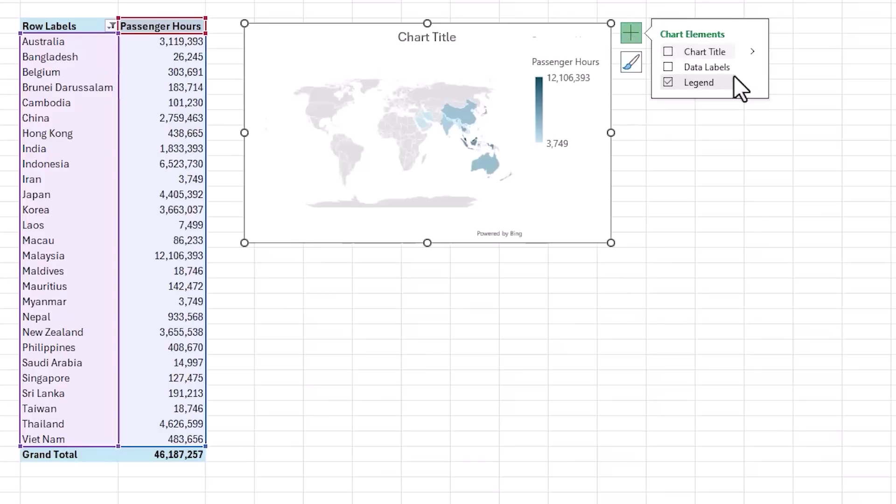
pyautogui.moveTo(740, 89)
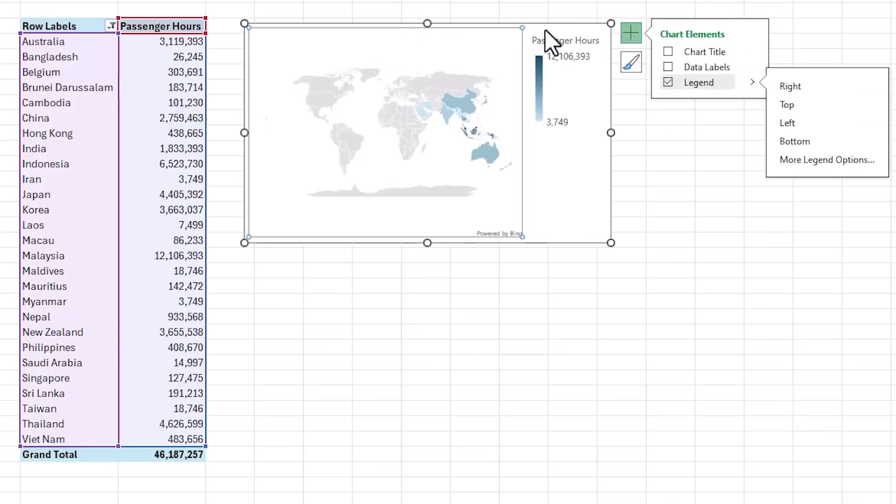
pyautogui.click(632, 35)
# Step: Set the map series' area to Only regions with data and resize the chart to be narrower and taller
pyautogui.hotkey('ctrl', '1')
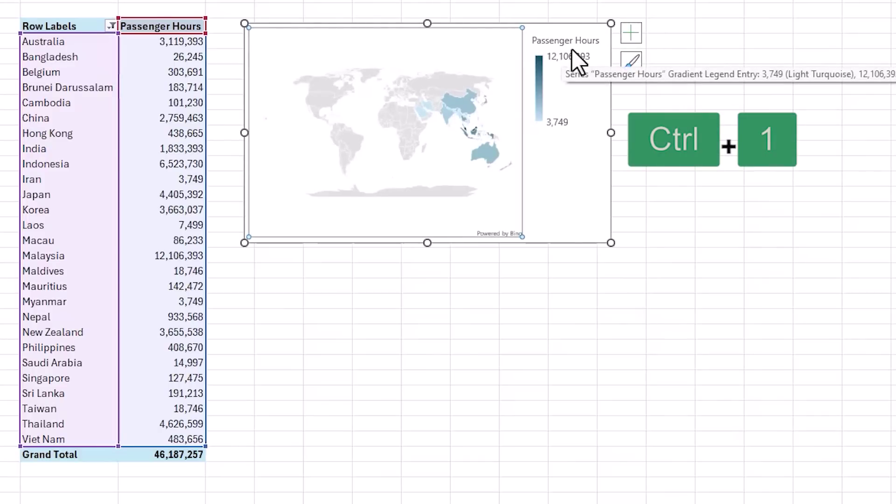
pyautogui.moveTo(757, 9); pyautogui.dragTo(741, 11)
pyautogui.click(489, 83)
pyautogui.click(733, 72)
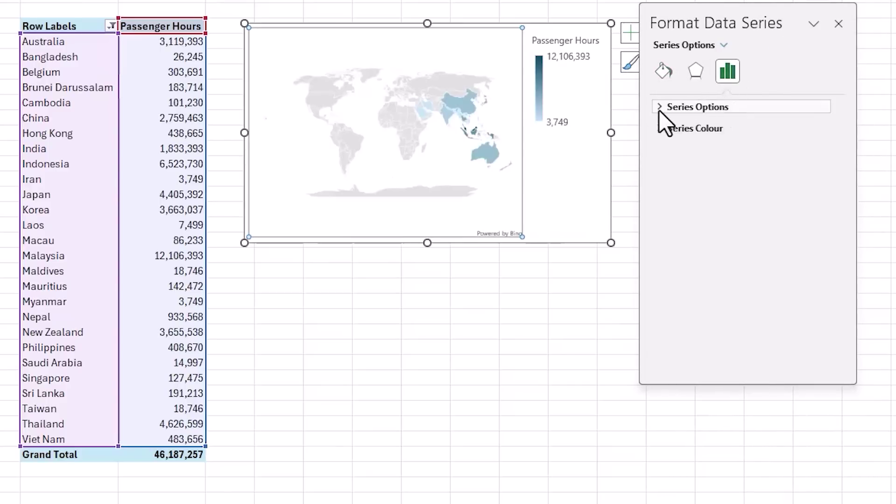
pyautogui.click(659, 110)
pyautogui.click(818, 183)
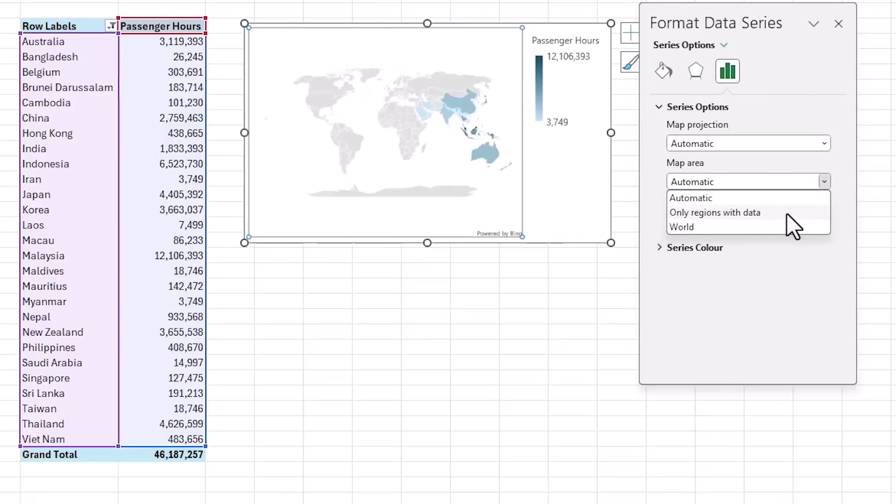
pyautogui.click(787, 215)
pyautogui.moveTo(563, 311); pyautogui.dragTo(557, 373)
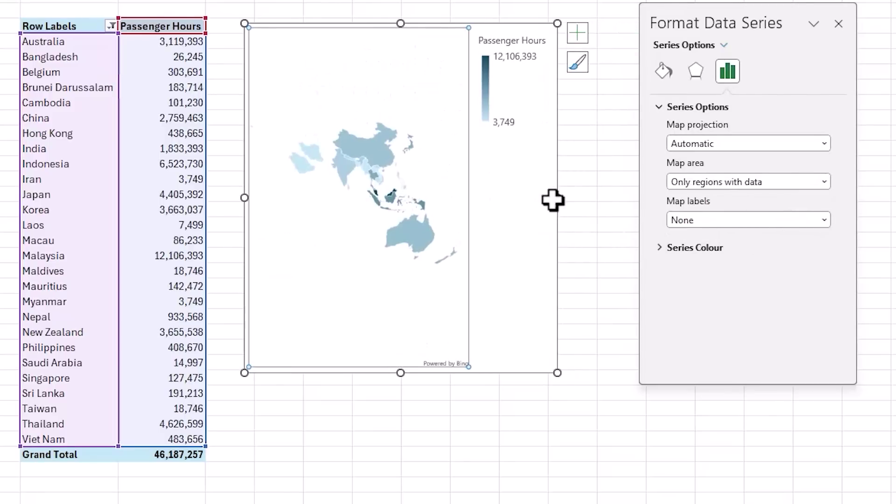
# Step: Place the map chart's legend at the top of the chart
pyautogui.click(577, 35)
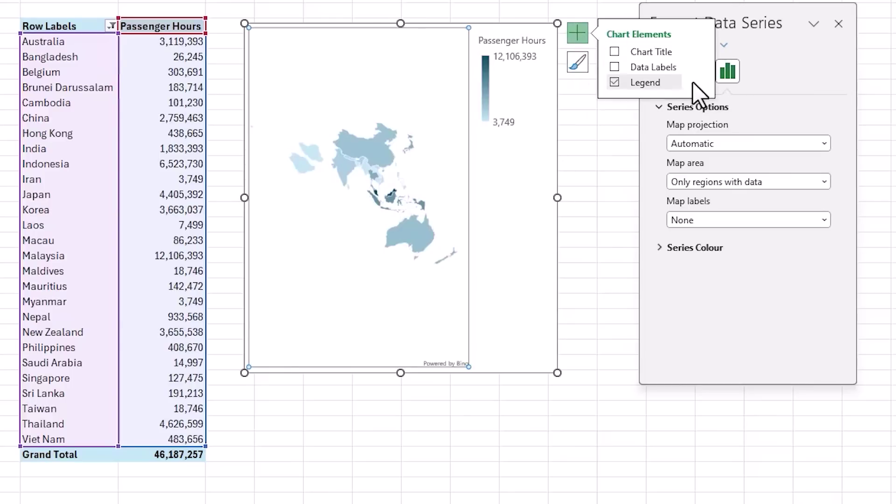
pyautogui.moveTo(699, 85)
pyautogui.click(733, 105)
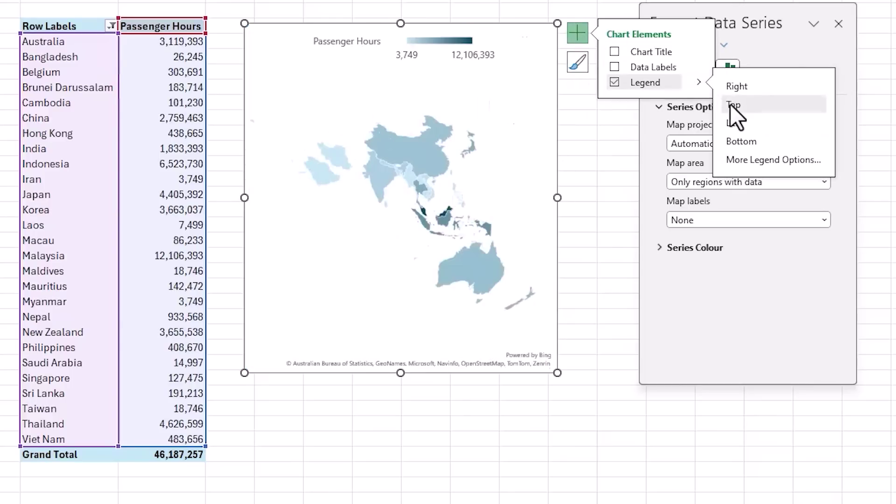
# Step: Add a Flight Day slicer to the country PivotTable and place it to the left of that PivotTable
pyautogui.click(164, 72)
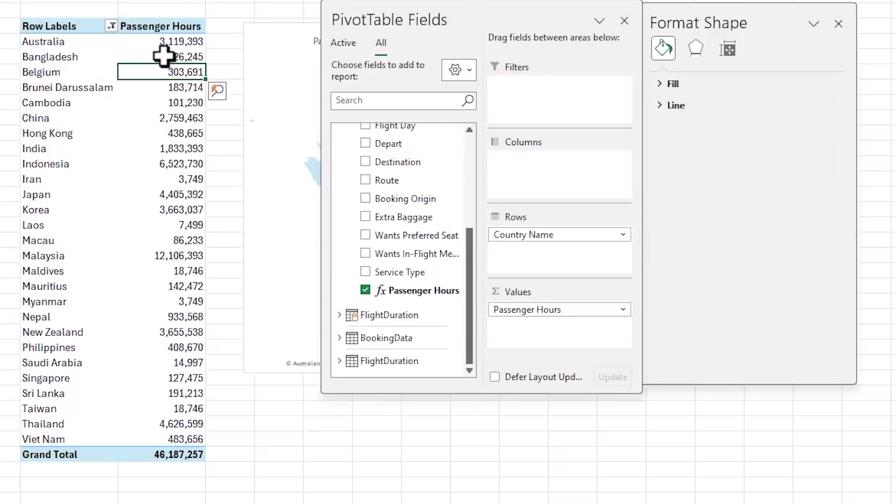
pyautogui.moveTo(472, 263); pyautogui.dragTo(476, 203)
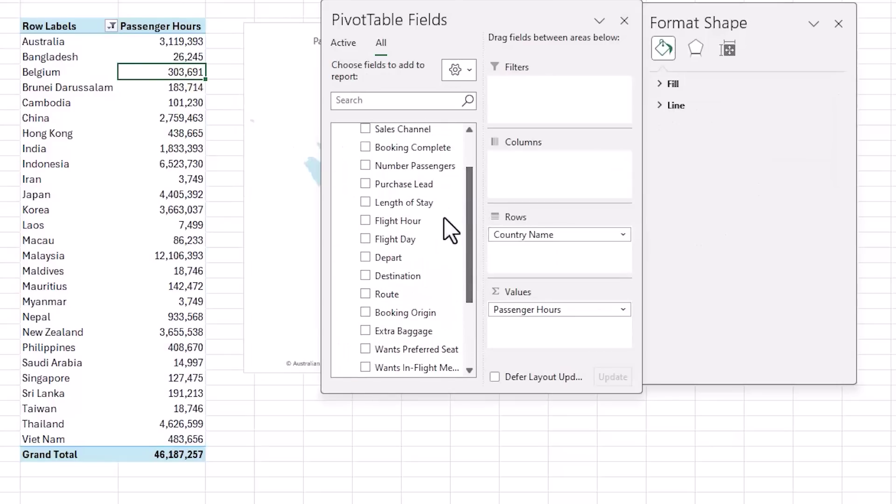
pyautogui.rightClick(399, 242)
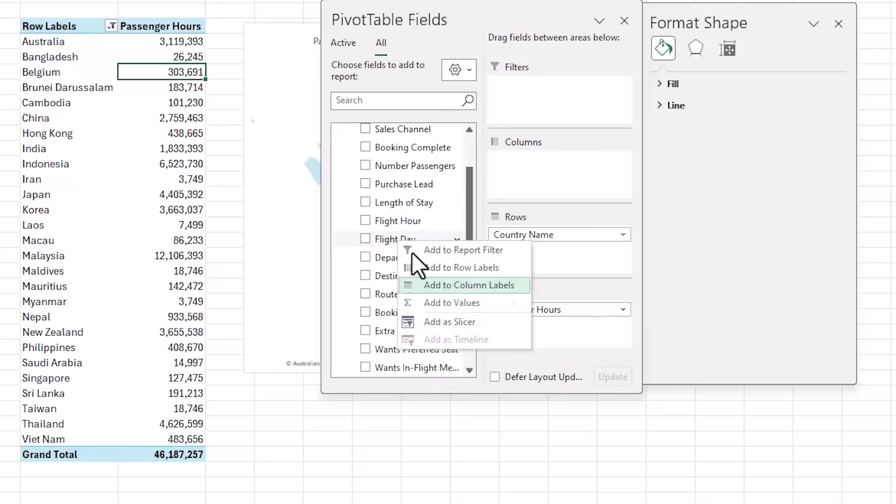
pyautogui.click(497, 324)
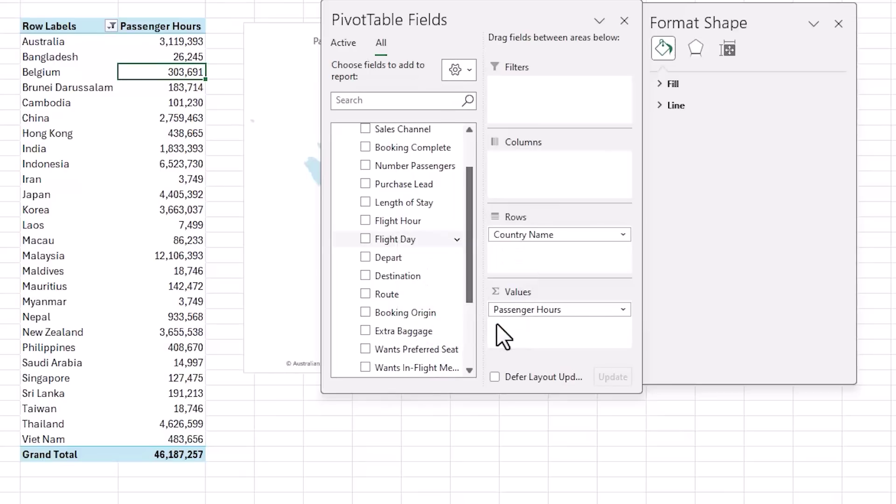
pyautogui.click(626, 21)
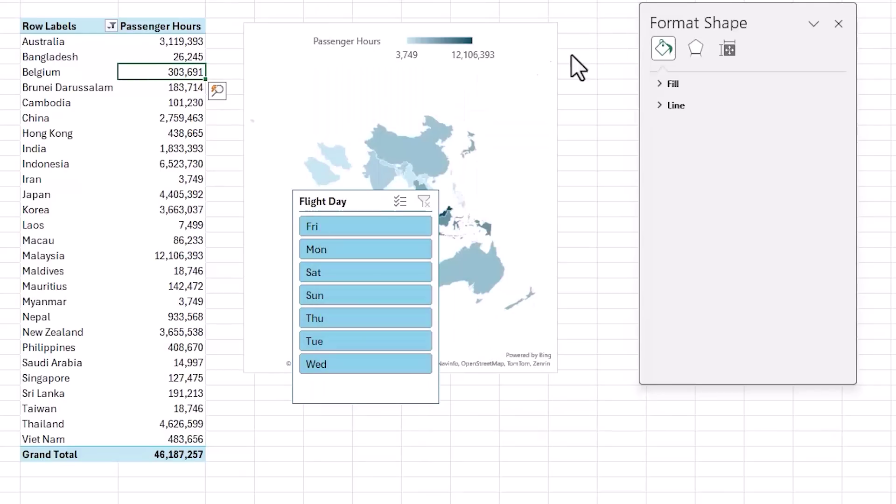
pyautogui.moveTo(374, 194); pyautogui.dragTo(110, 13)
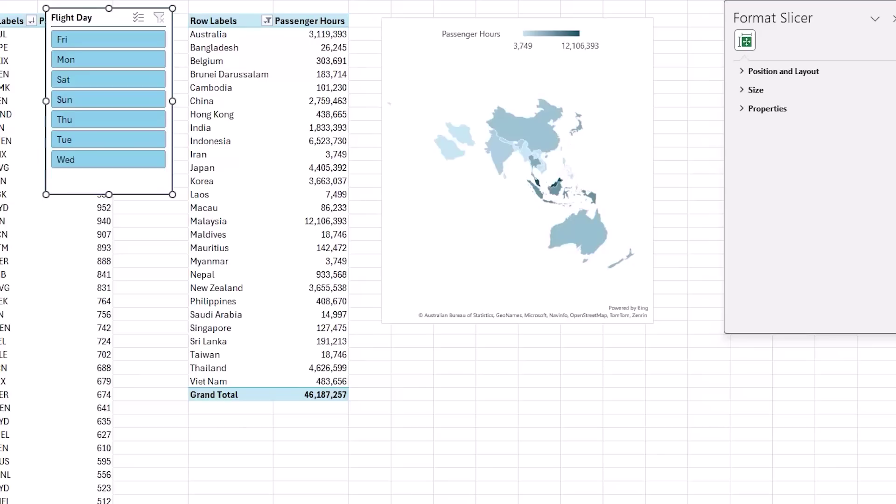
# Step: Set the country PivotTable's display options to show items with no data on rows
pyautogui.rightClick(224, 90)
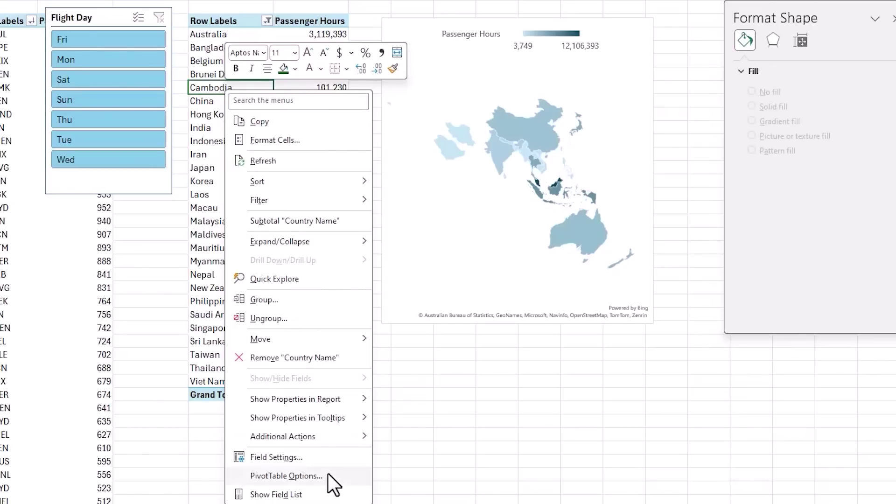
pyautogui.click(329, 474)
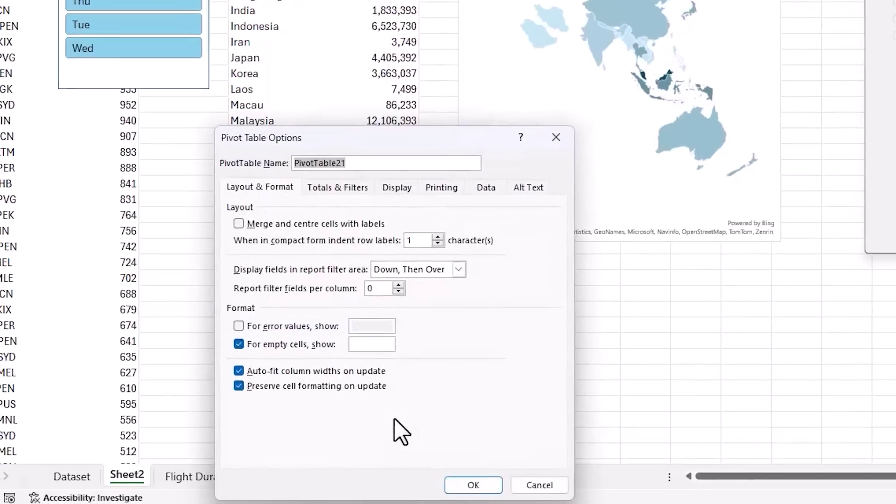
pyautogui.click(386, 182)
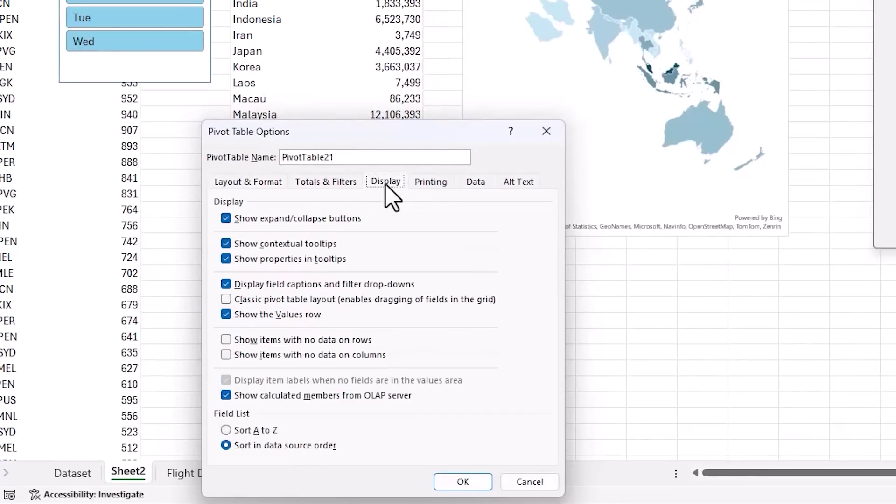
pyautogui.click(228, 341)
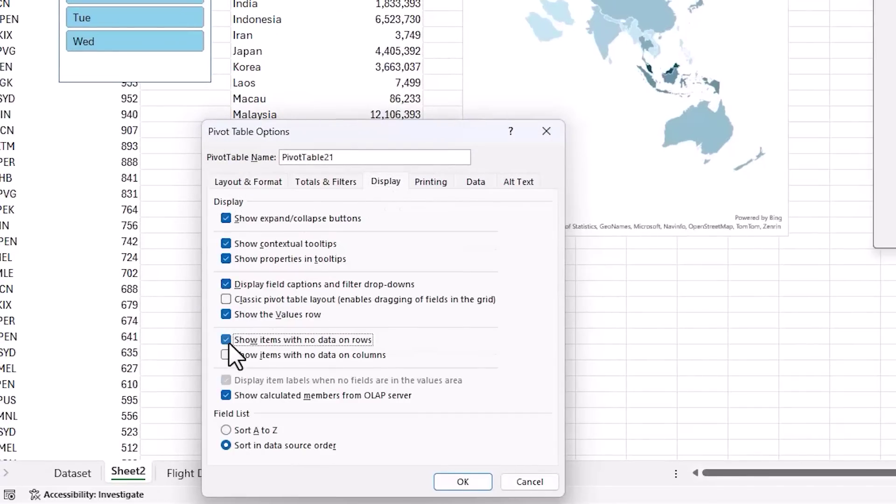
pyautogui.click(459, 484)
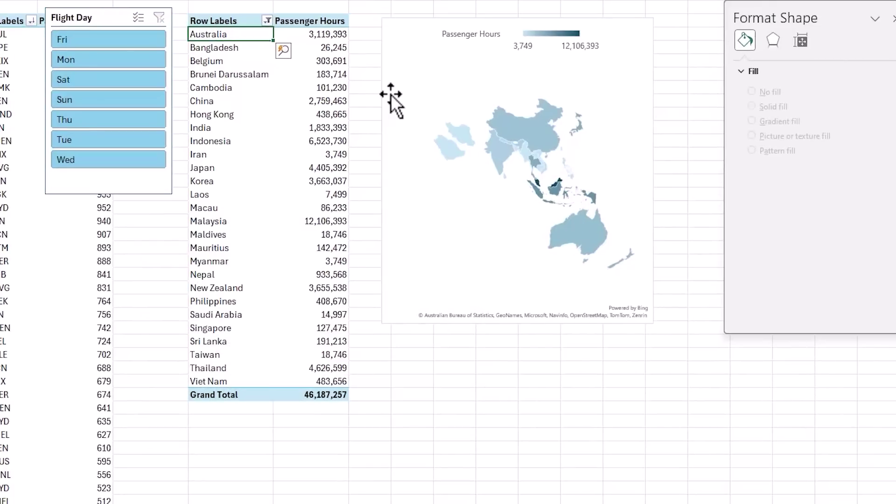
# Step: Check the map chart's source range, filter the Flight Day slicer to Sat, and examine the empty Passenger Hours cells in the country PivotTable
pyautogui.click(459, 2)
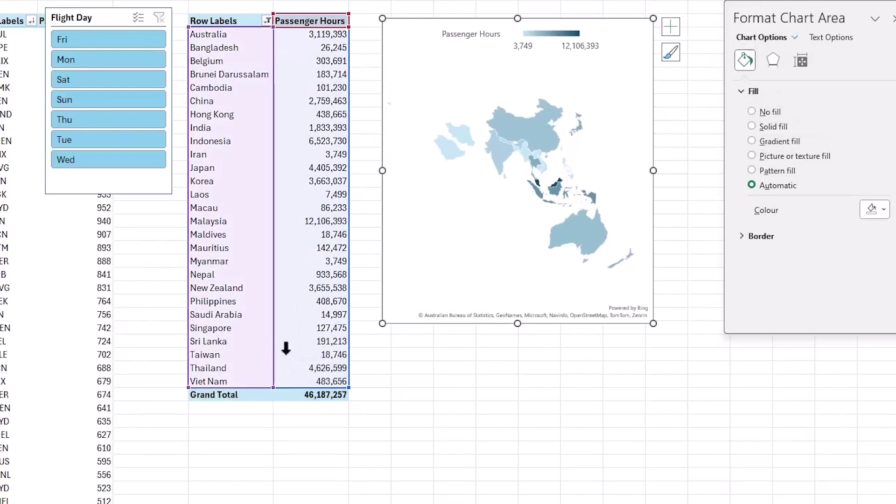
pyautogui.click(234, 73)
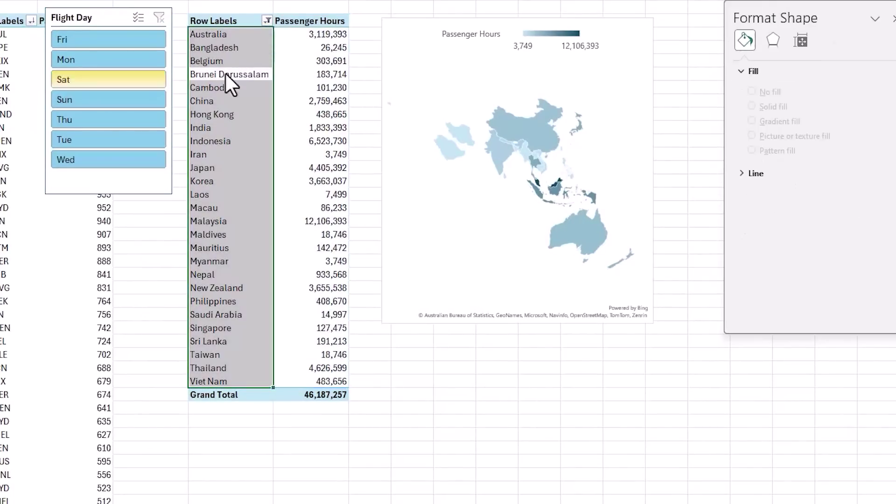
pyautogui.click(111, 79)
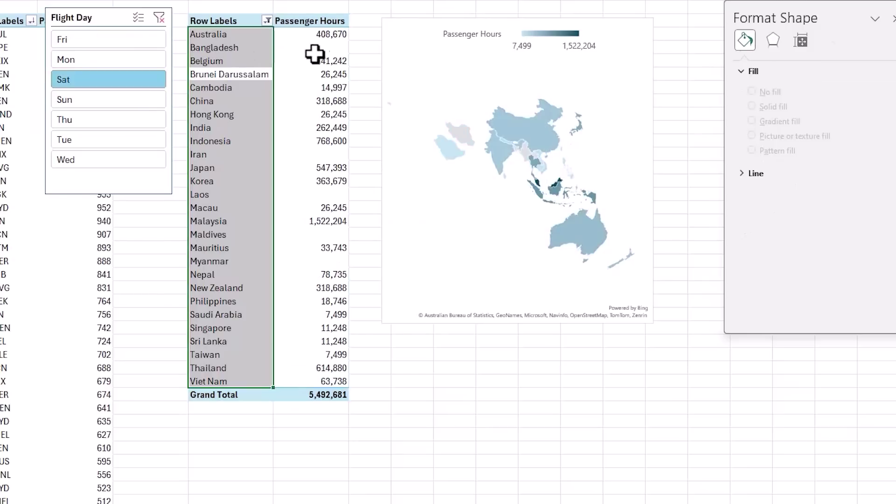
pyautogui.click(327, 49)
pyautogui.click(329, 128)
pyautogui.click(329, 155)
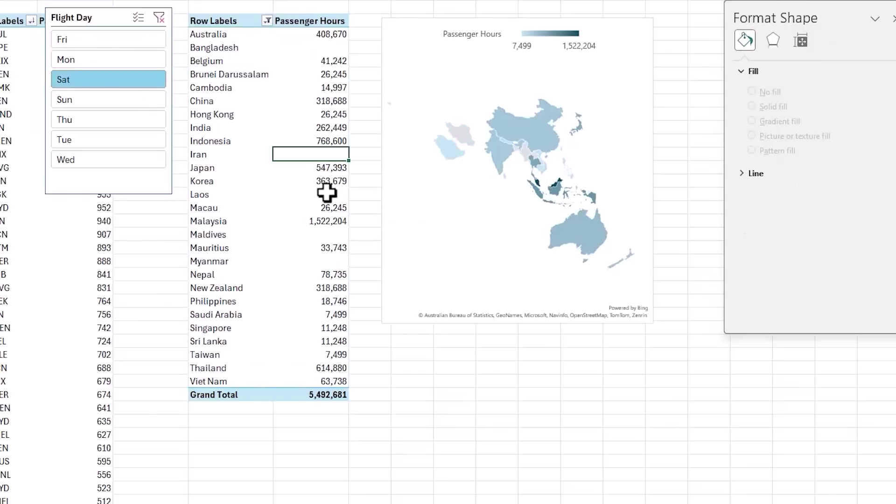
pyautogui.click(329, 194)
# Step: Filter the country PivotTable and map by Thu, Tue and Wed in turn using the Flight Day slicer
pyautogui.click(151, 125)
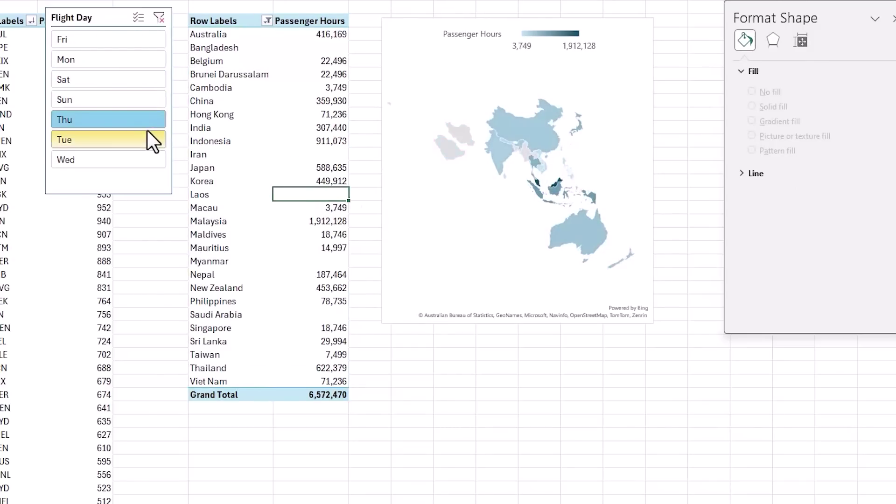
pyautogui.click(144, 140)
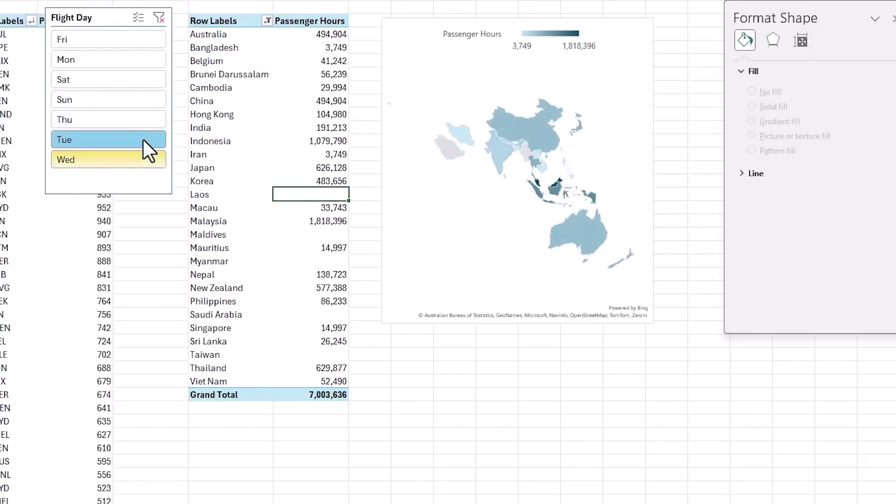
pyautogui.click(135, 160)
# Step: Try multi-day selections in the Flight Day slicer, Sun through Tue and Mon with Sun, and clear its filter
pyautogui.moveTo(130, 99); pyautogui.dragTo(129, 139)
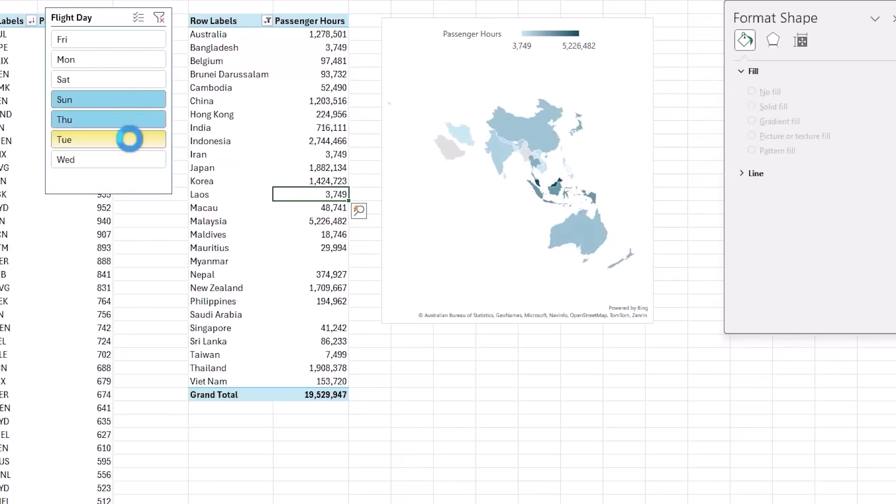
pyautogui.click(133, 55)
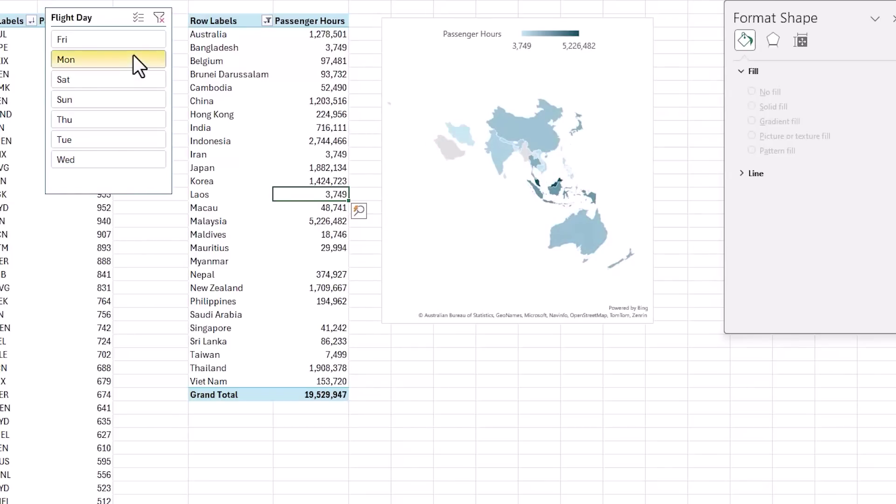
pyautogui.click(130, 100)
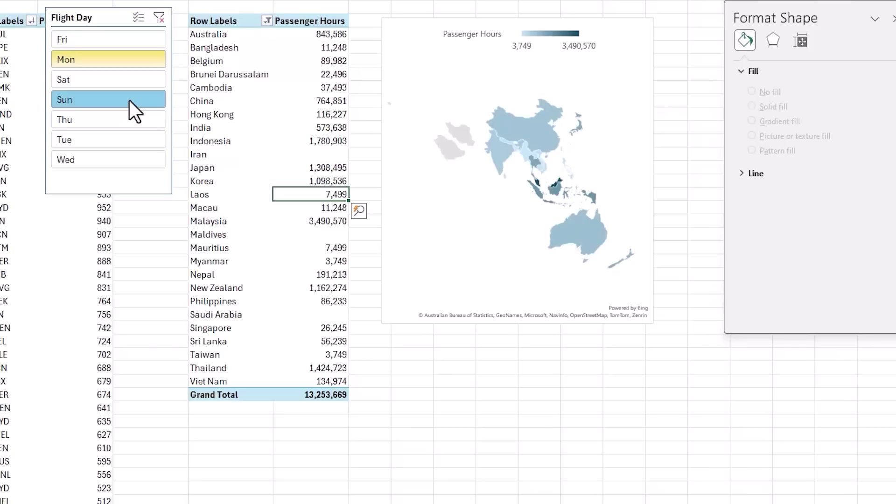
pyautogui.click(159, 19)
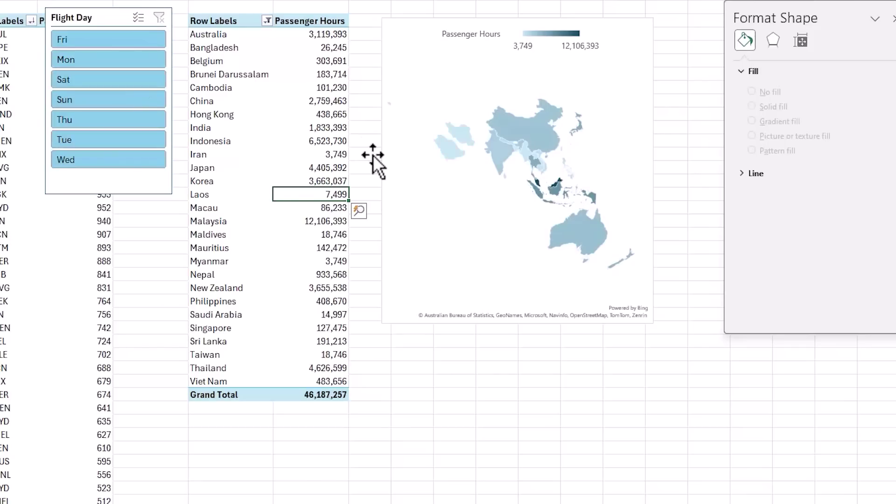